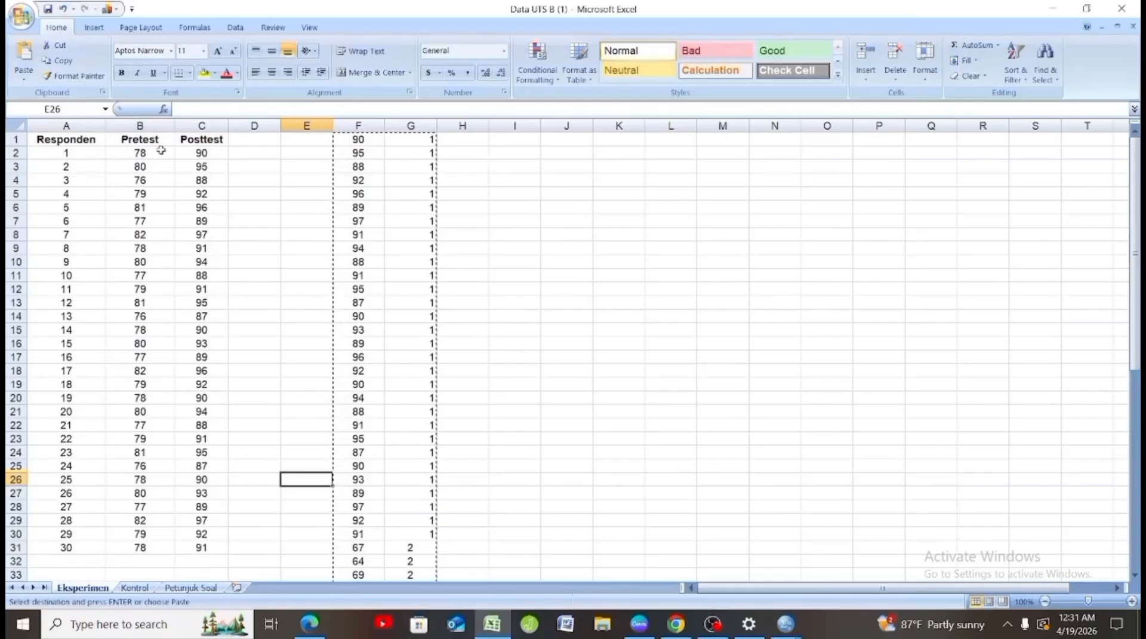
# - Fill the first pretest score, 78, down from B2 through B5 on the Eksperimen sheet
pyautogui.click(161, 151)
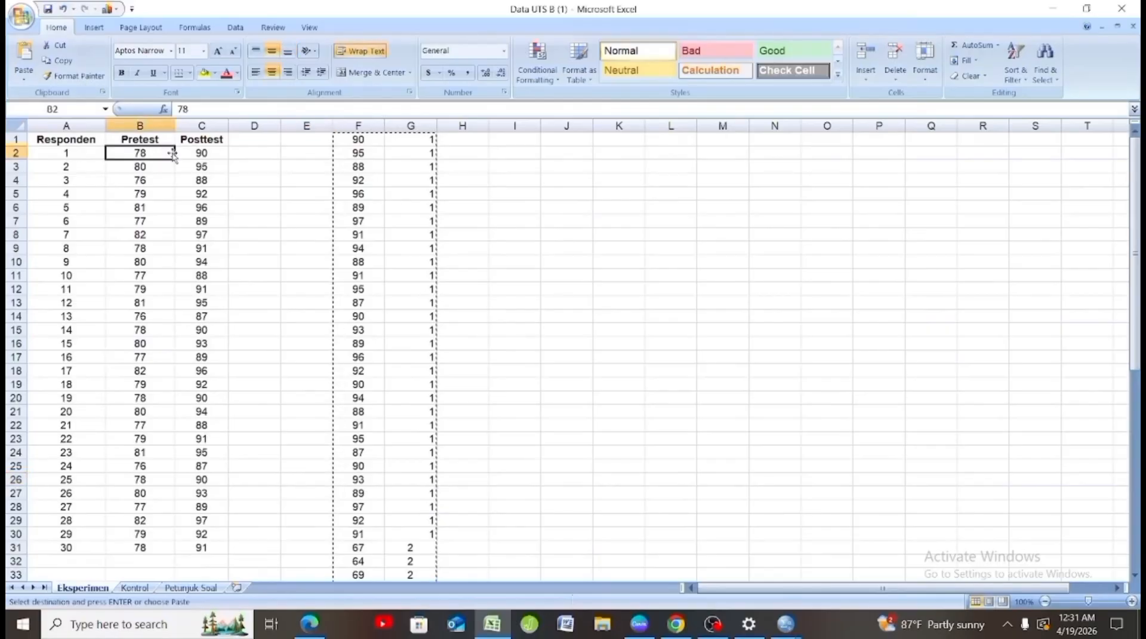
pyautogui.moveTo(175, 159); pyautogui.dragTo(177, 194)
pyautogui.click(276, 216)
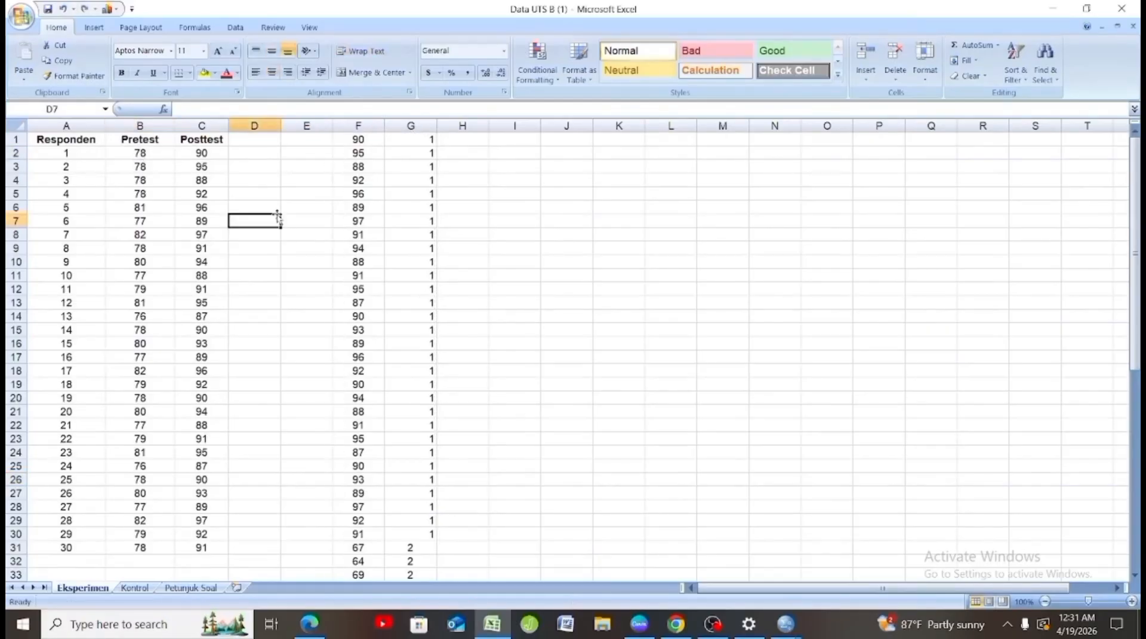
pyautogui.moveTo(166, 154); pyautogui.dragTo(183, 549)
pyautogui.click(182, 548)
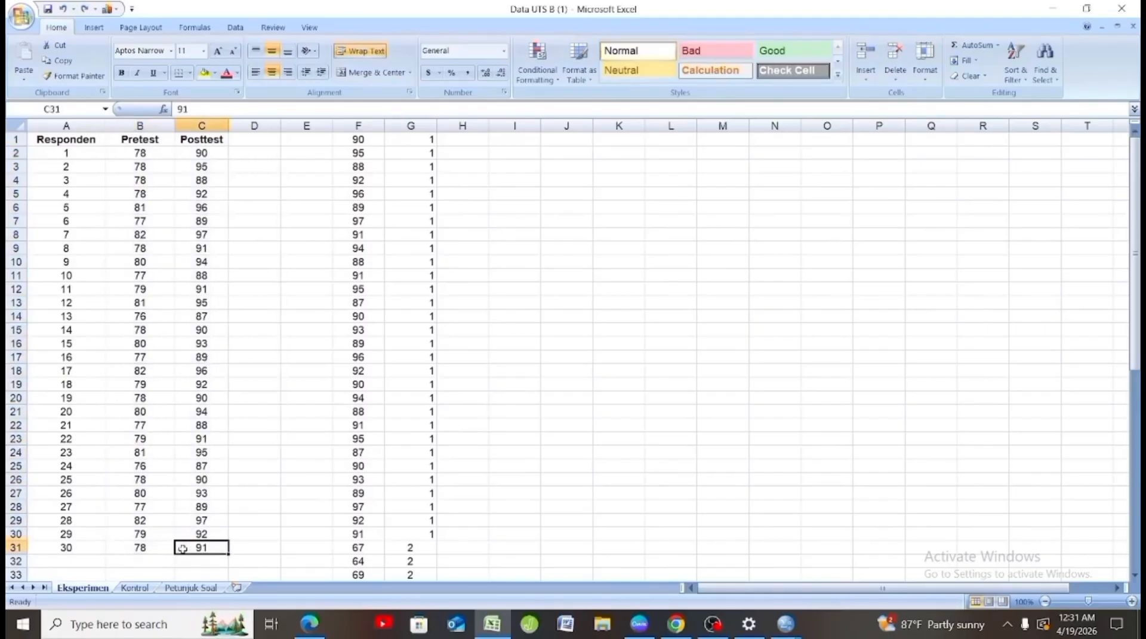
pyautogui.click(157, 157)
pyautogui.moveTo(171, 158); pyautogui.dragTo(167, 222)
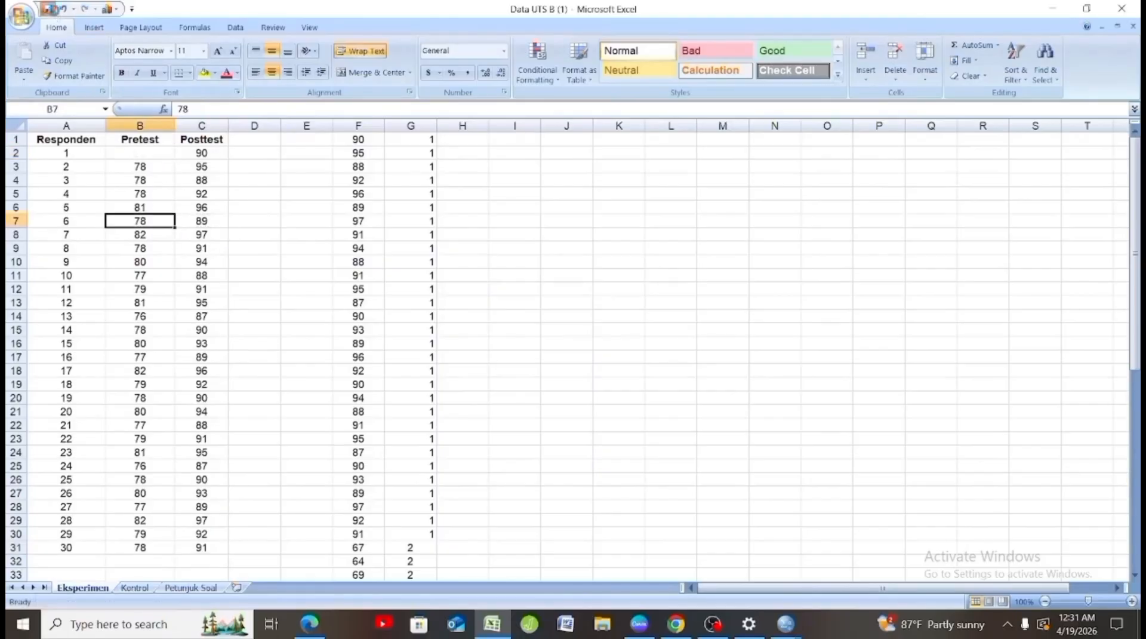
pyautogui.click(62, 9)
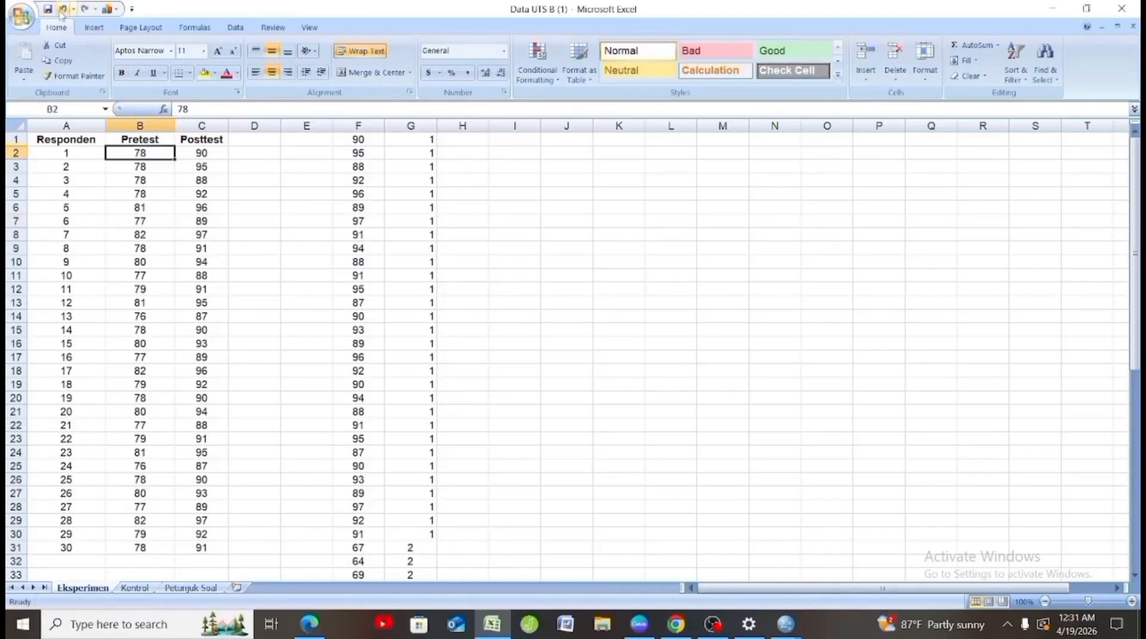
pyautogui.click(310, 231)
pyautogui.moveTo(163, 152); pyautogui.dragTo(223, 541)
pyautogui.click(221, 544)
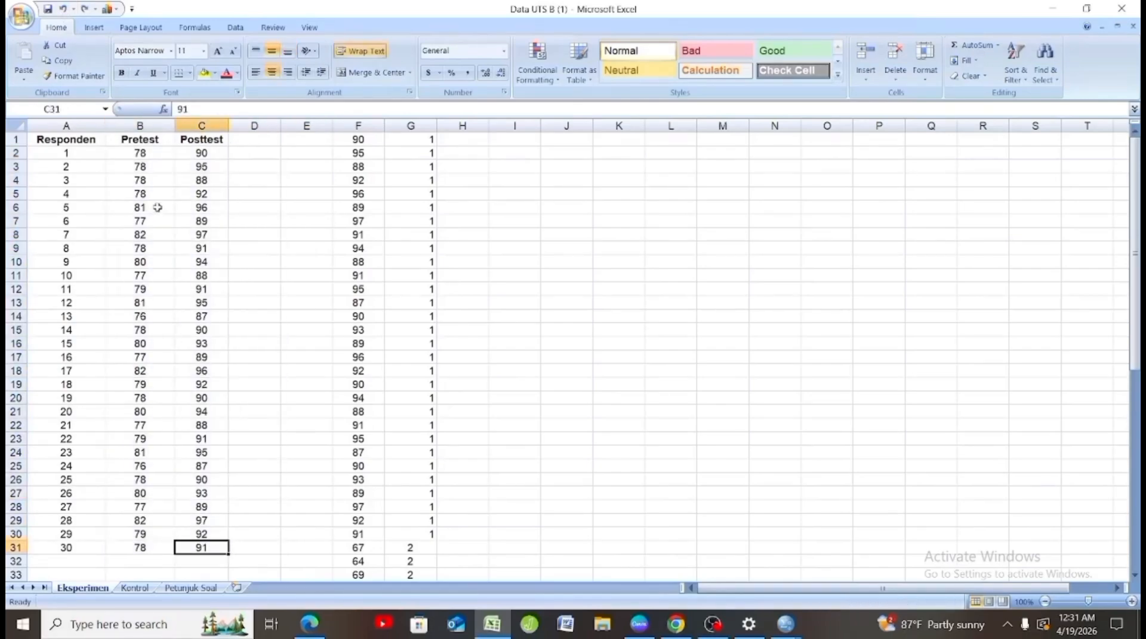
pyautogui.moveTo(161, 150); pyautogui.dragTo(206, 542)
pyautogui.click(206, 542)
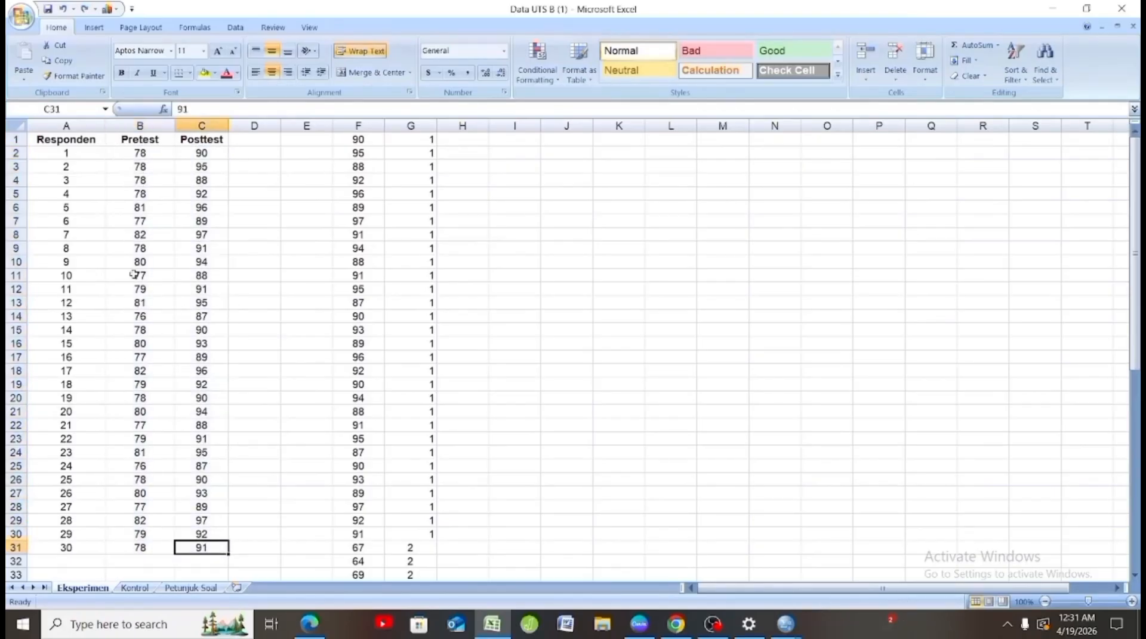
pyautogui.click(164, 157)
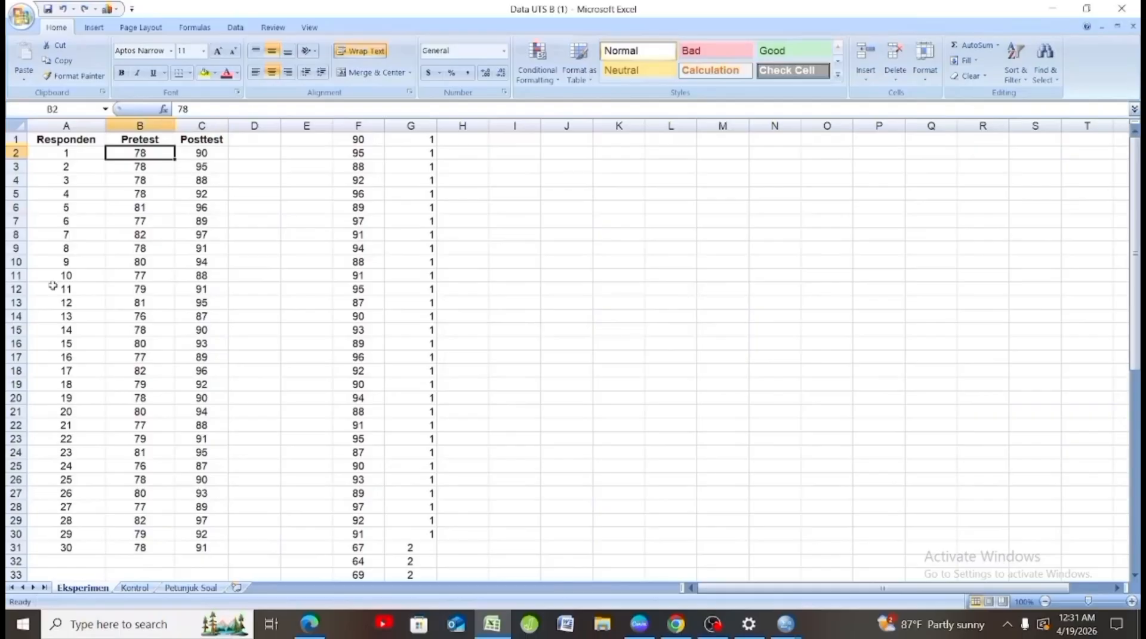
pyautogui.click(185, 217)
pyautogui.click(161, 155)
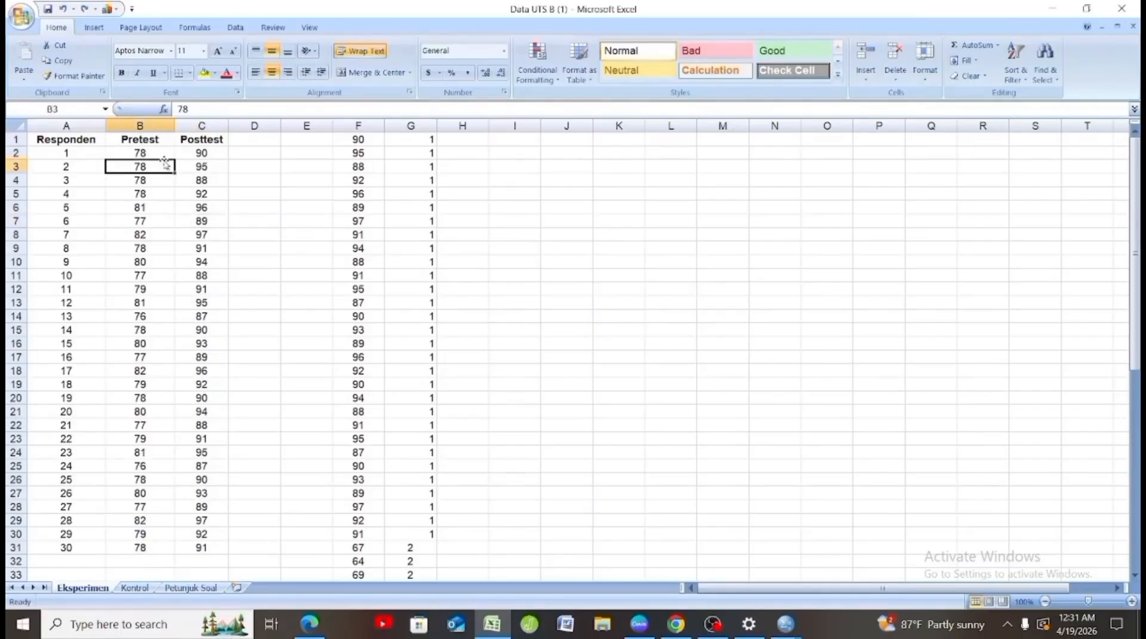
# - Copy the Pretest and Posttest scores in B2:C31 of the Eksperimen sheet
pyautogui.moveTo(163, 154); pyautogui.dragTo(207, 548)
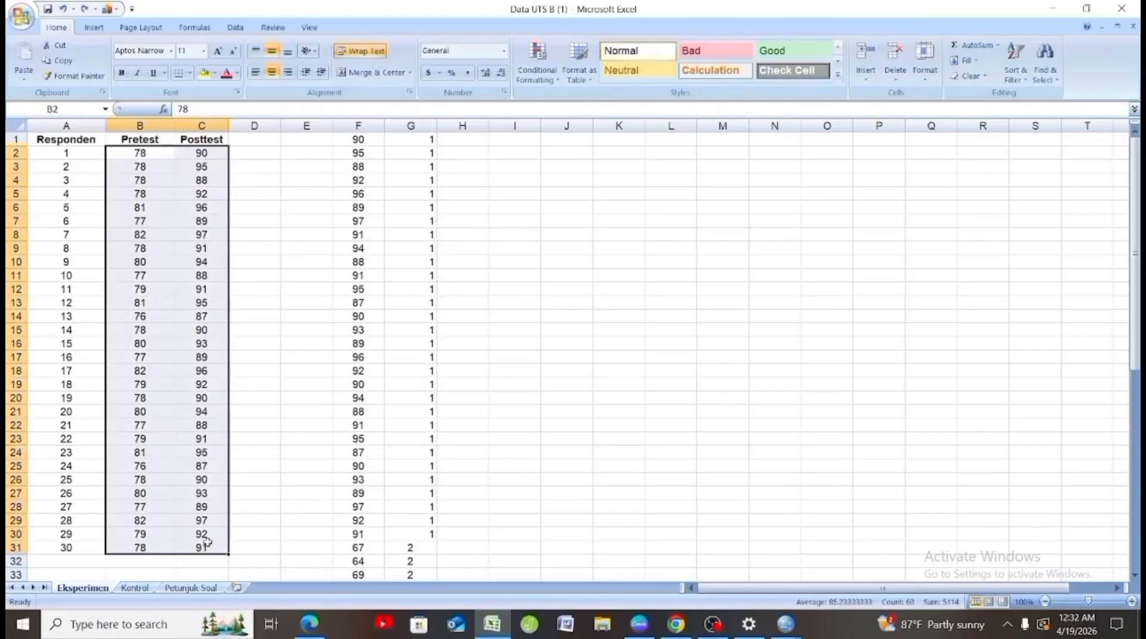
pyautogui.rightClick(207, 549)
pyautogui.click(283, 338)
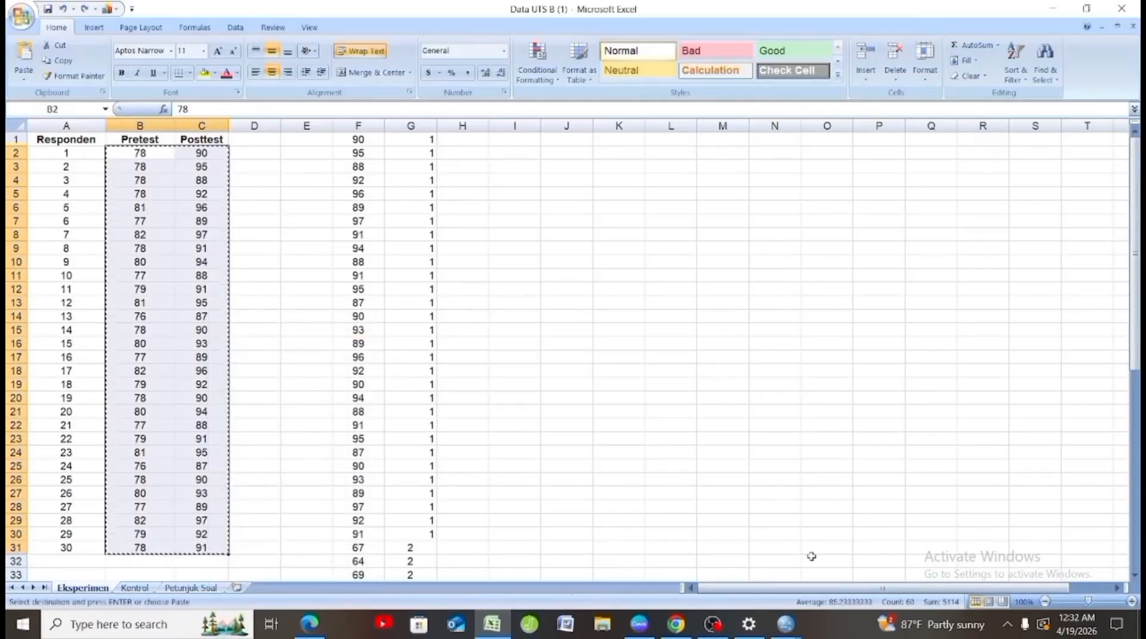
# - Switch to the SPSS Data Editor and paste the experiment scores starting at row 1 of the first column
pyautogui.moveTo(786, 624)
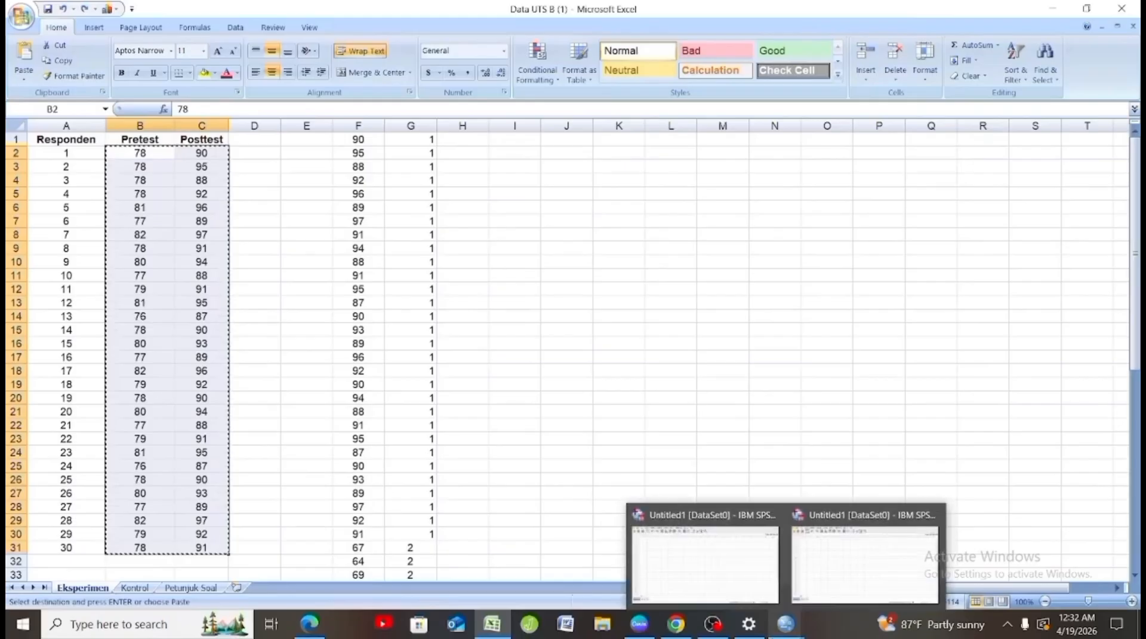
pyautogui.click(709, 583)
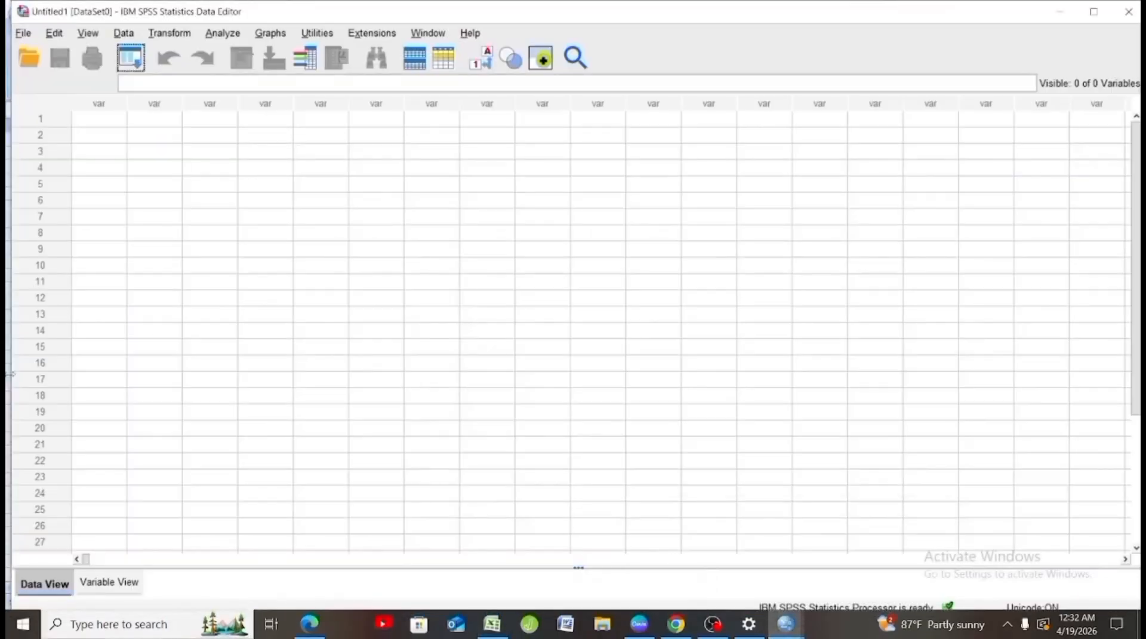
pyautogui.rightClick(84, 123)
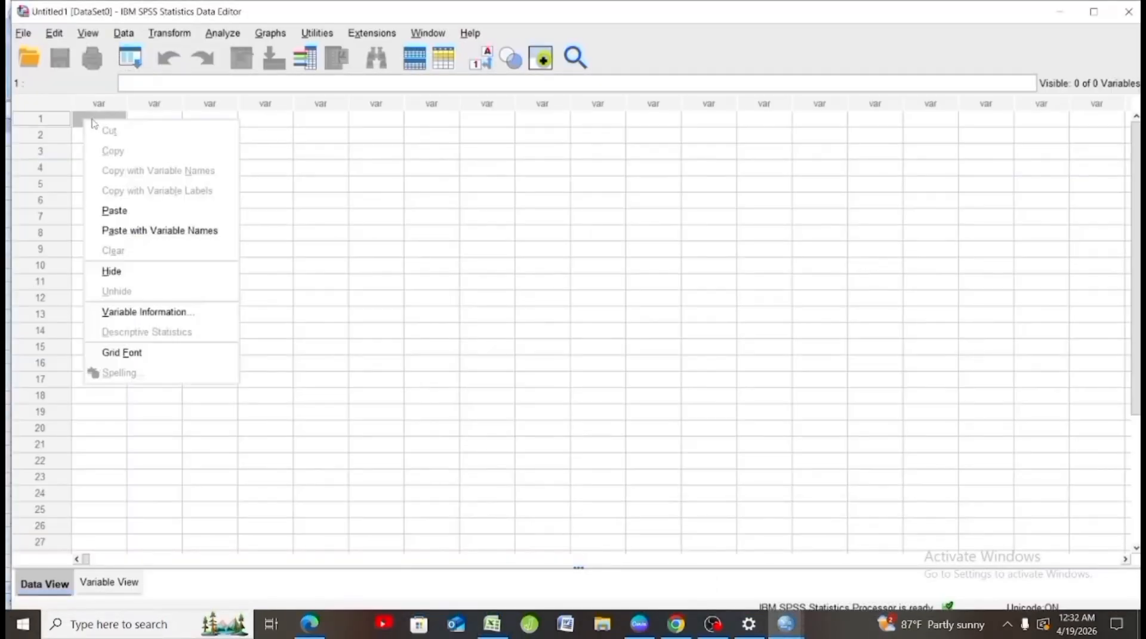
pyautogui.click(120, 212)
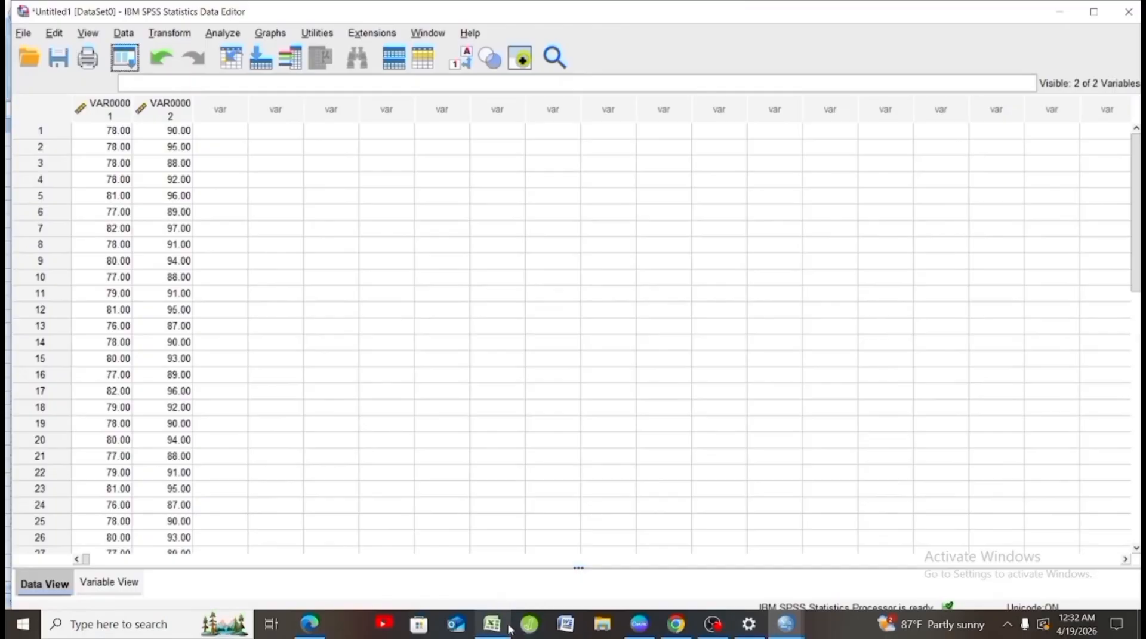
# - Switch back to the Excel workbook and open the Kontrol sheet
pyautogui.moveTo(508, 625)
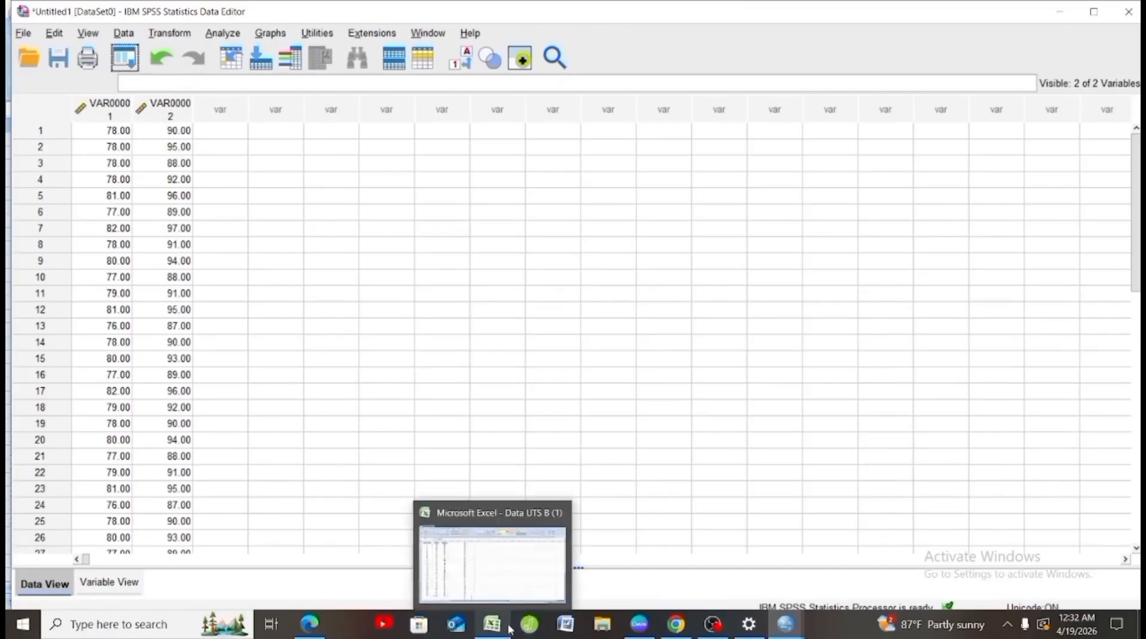
pyautogui.click(508, 553)
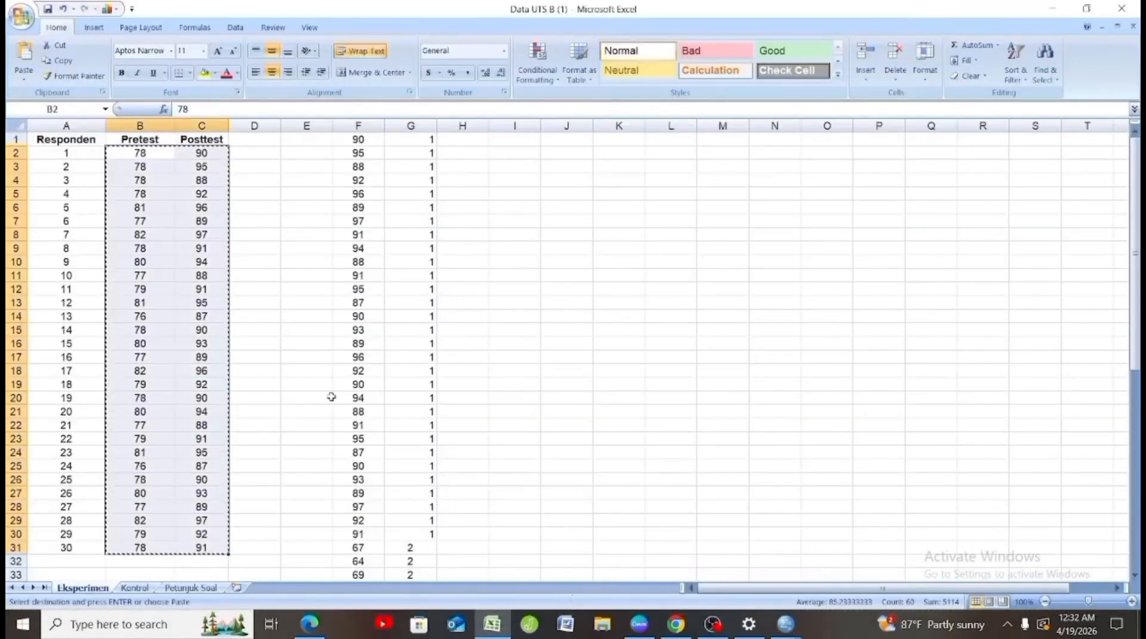
pyautogui.click(135, 588)
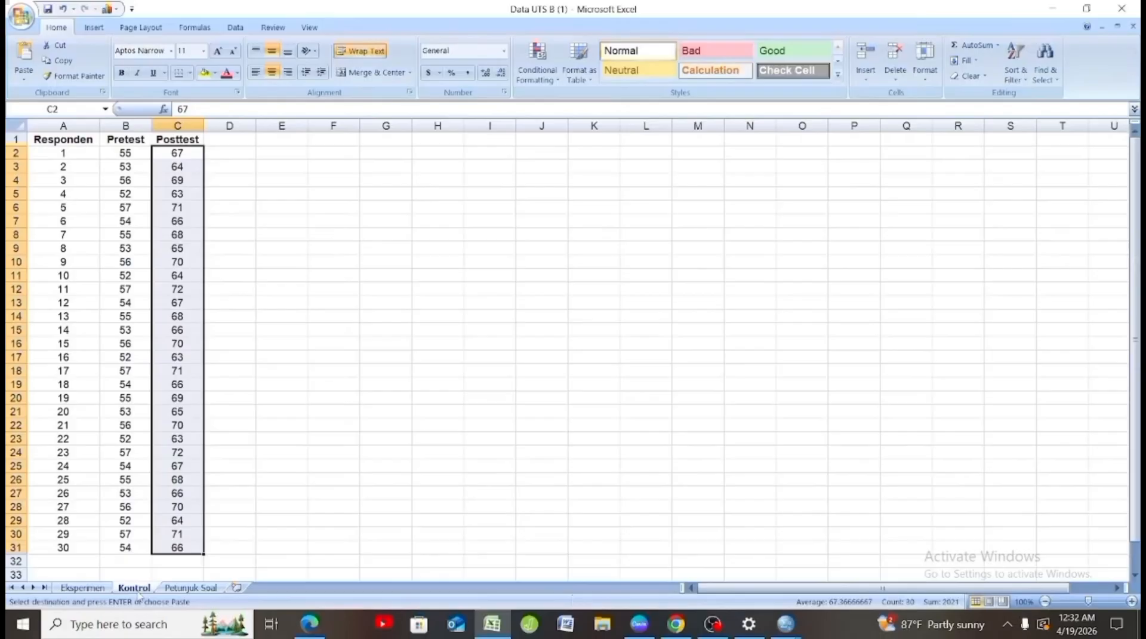
pyautogui.click(197, 356)
pyautogui.moveTo(141, 154); pyautogui.dragTo(173, 555)
pyautogui.click(236, 560)
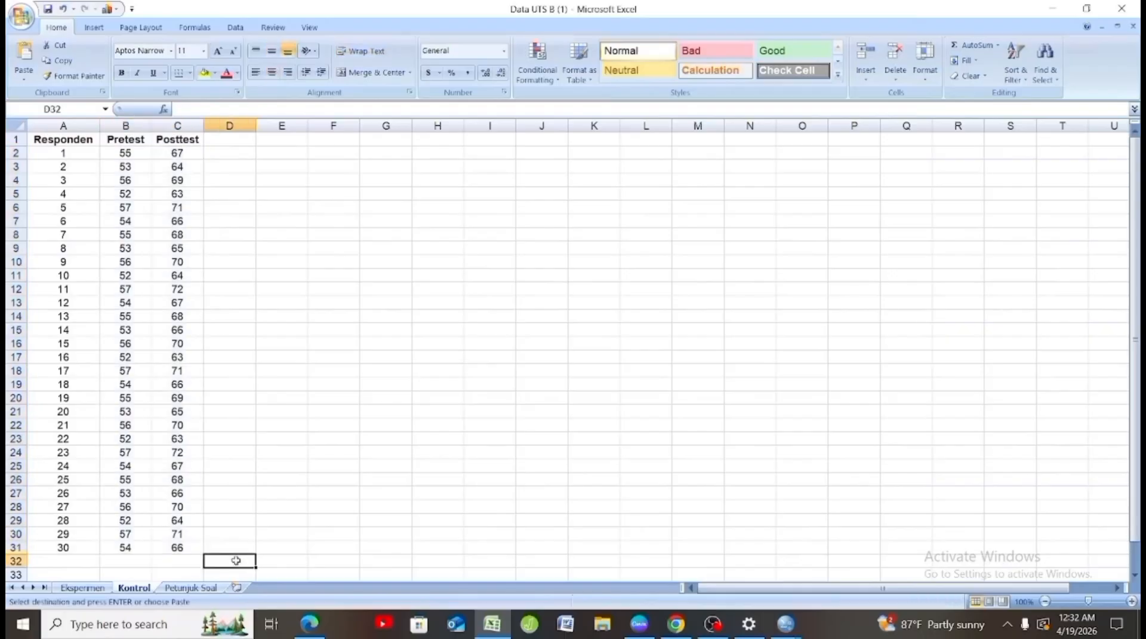
pyautogui.click(141, 151)
pyautogui.moveTo(219, 167); pyautogui.dragTo(209, 228)
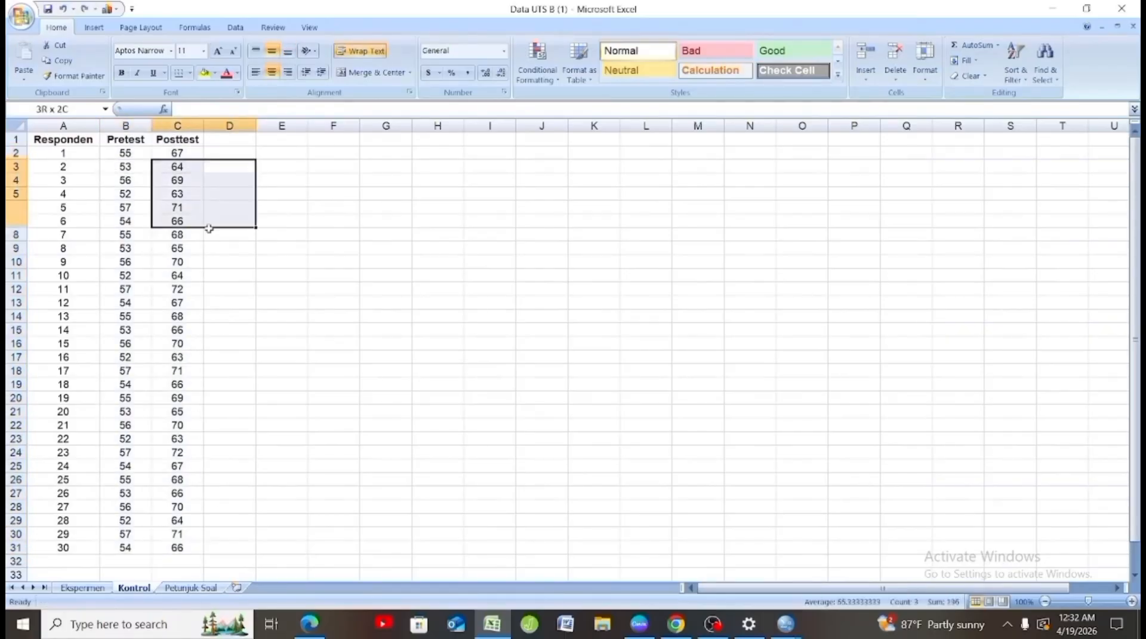
pyautogui.click(230, 248)
# - Copy the Pretest and Posttest scores in B2:C31 of the Kontrol sheet
pyautogui.click(137, 153)
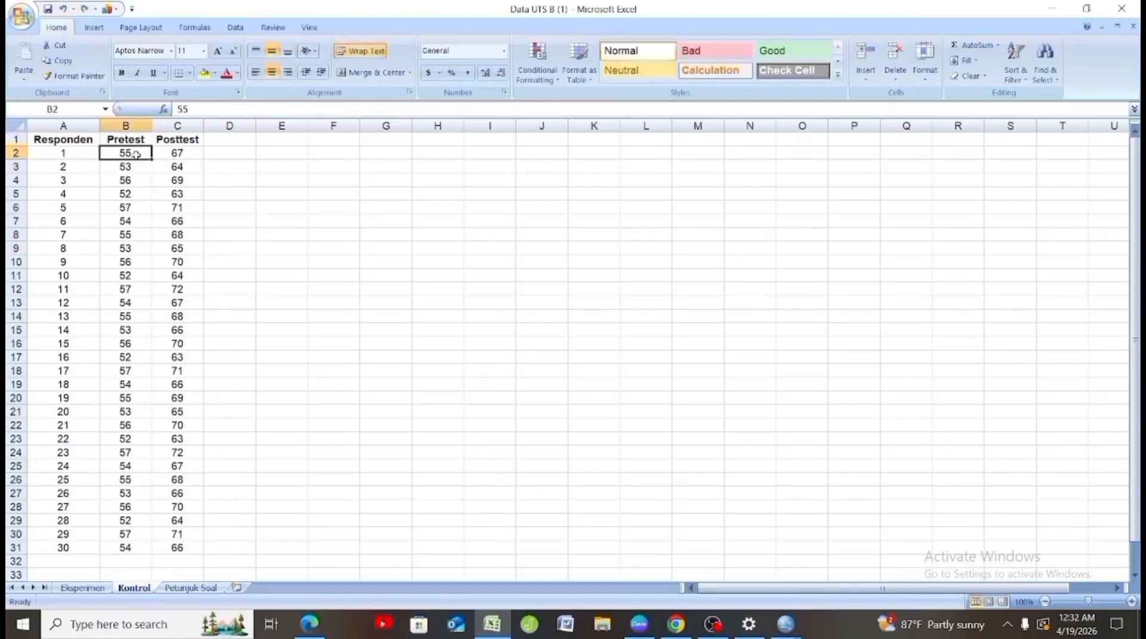
pyautogui.moveTo(136, 154); pyautogui.dragTo(197, 550)
pyautogui.rightClick(197, 552)
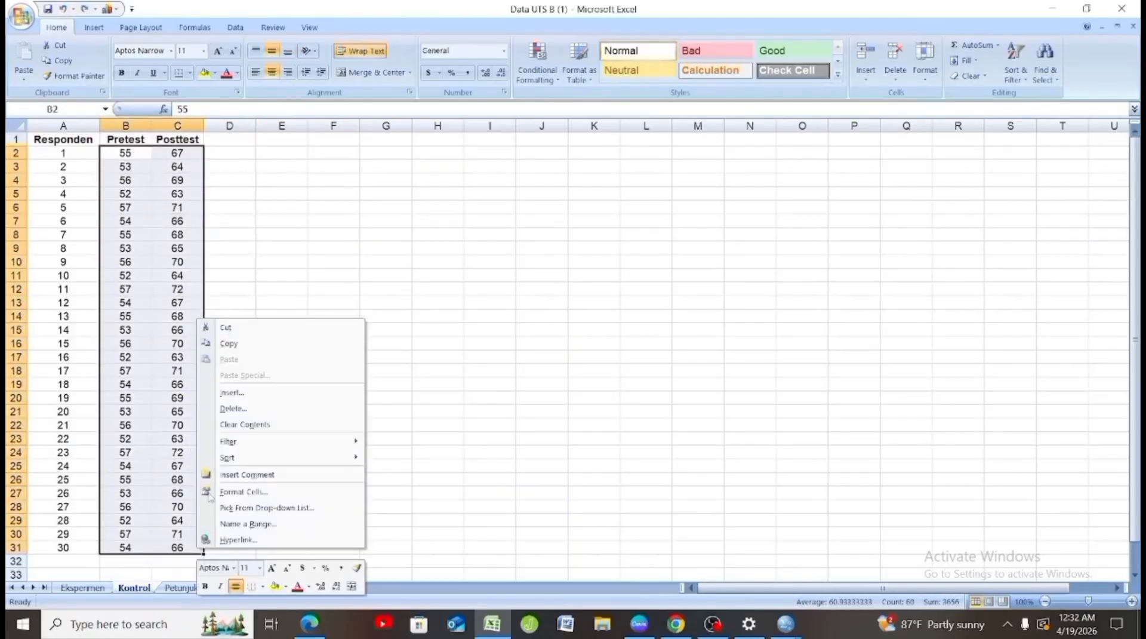
pyautogui.click(229, 344)
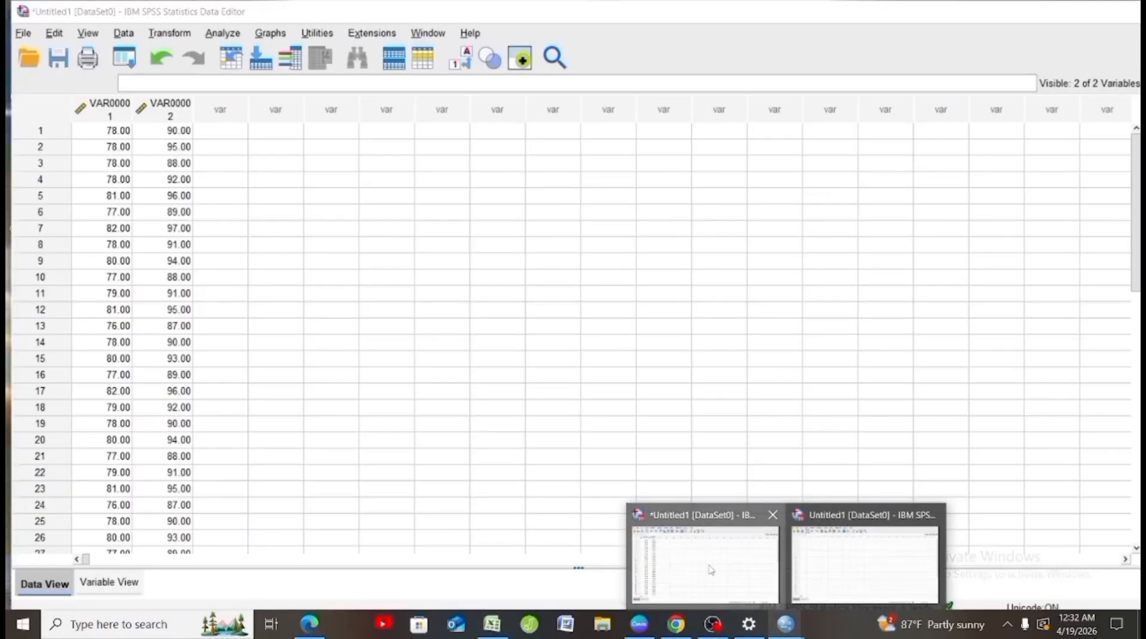
# - Switch to the SPSS Data Editor and paste the control scores starting at row 1 of the third column
pyautogui.click(704, 561)
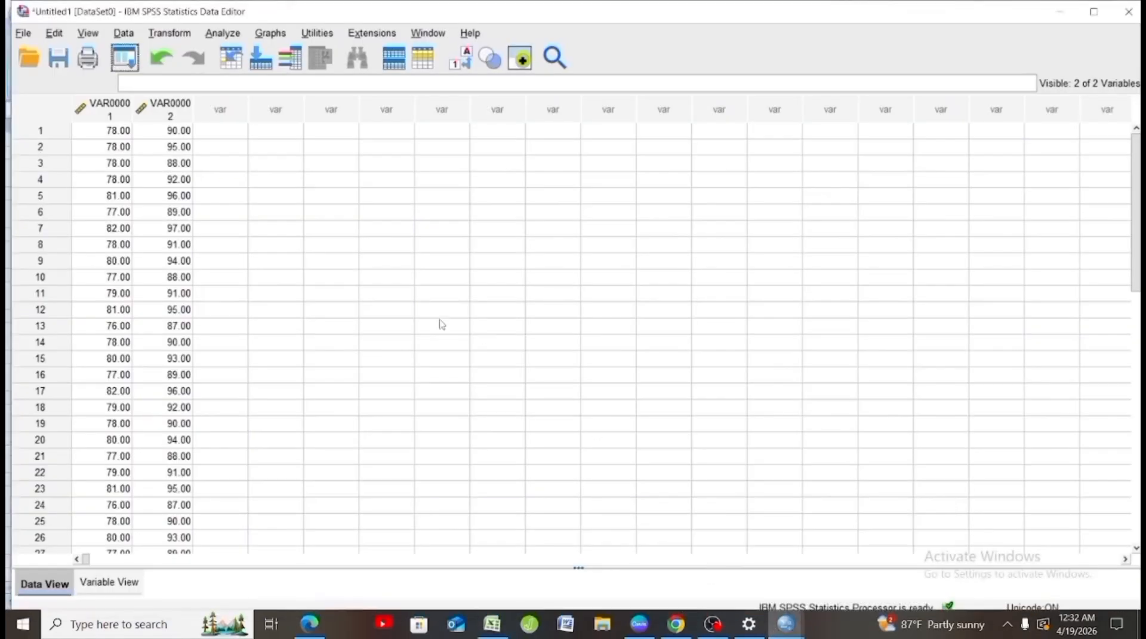
pyautogui.click(223, 131)
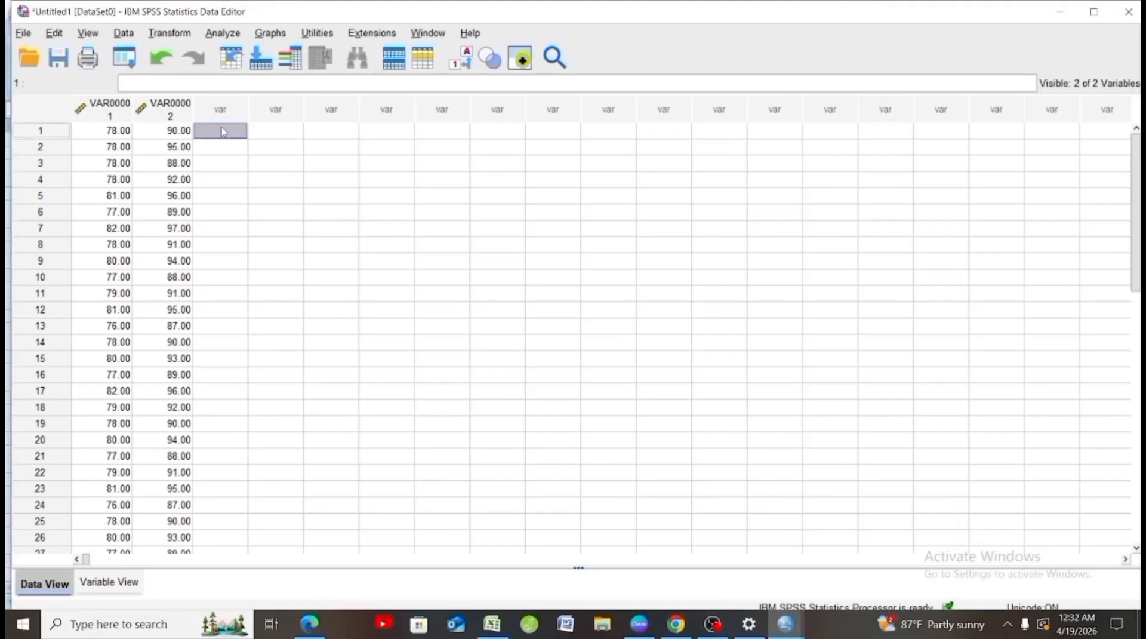
pyautogui.rightClick(222, 131)
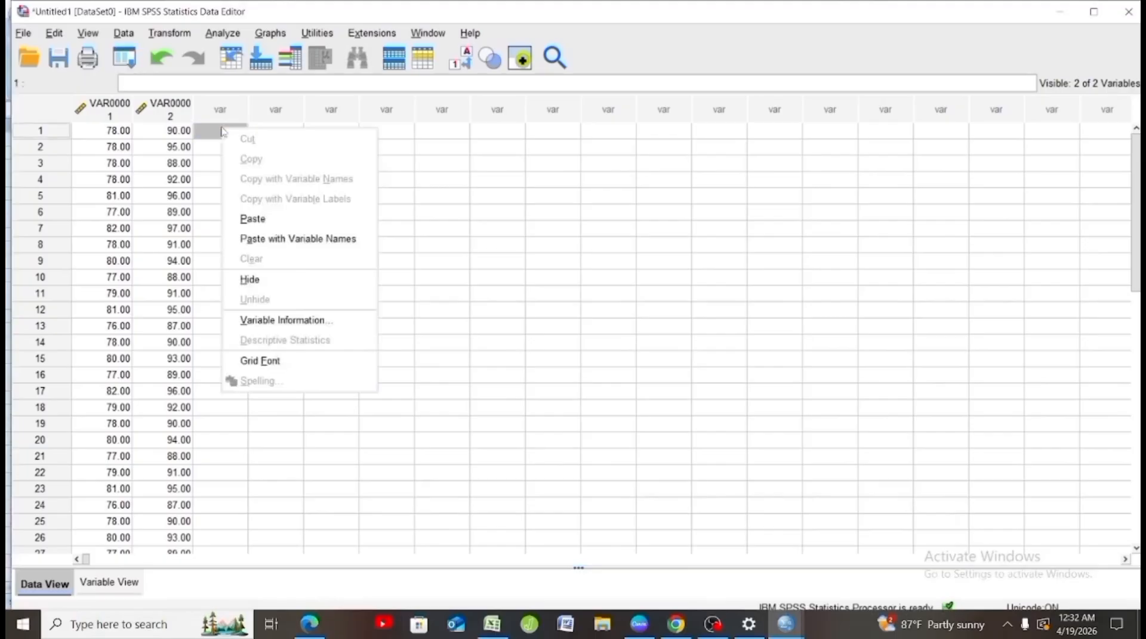
pyautogui.click(250, 218)
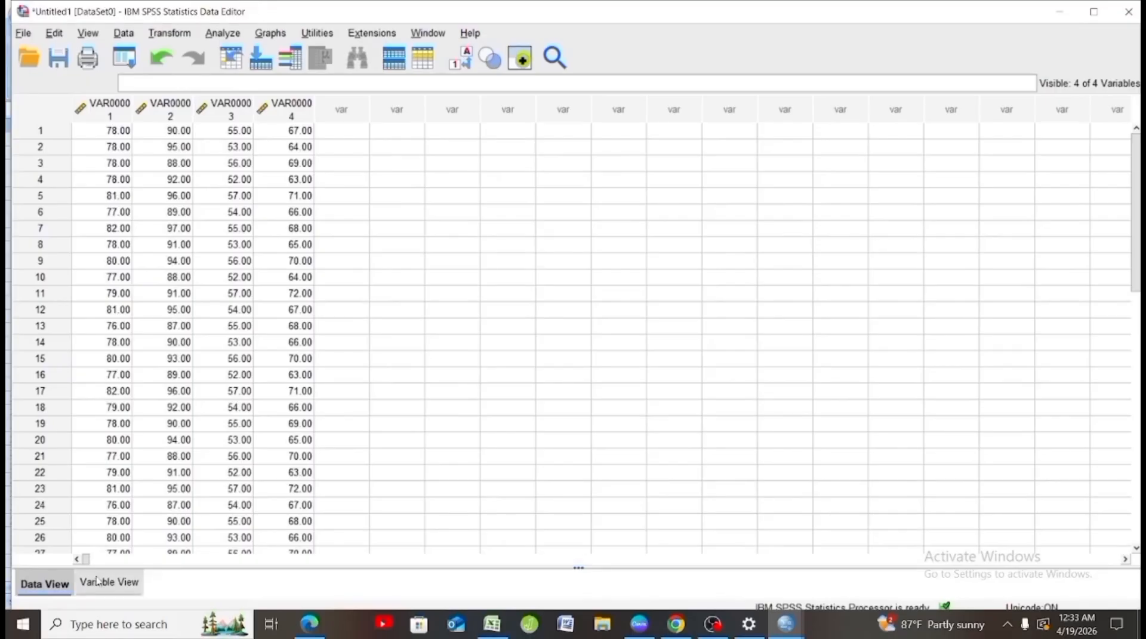
# - Show the variable definitions and rename the first variable as pretesekperimen
pyautogui.click(127, 584)
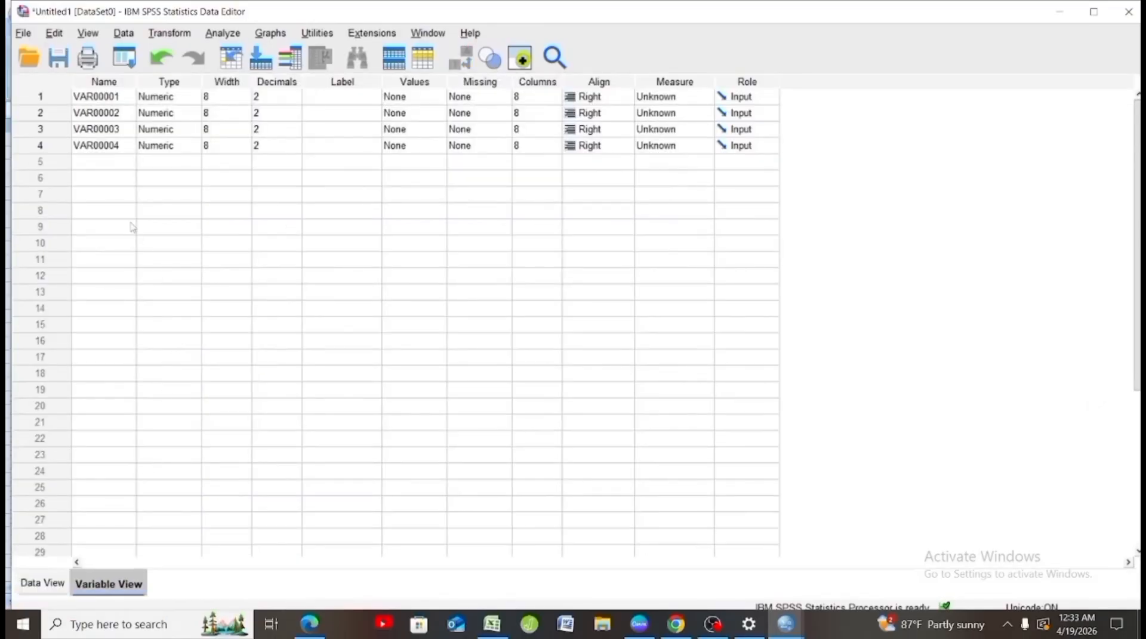
pyautogui.click(128, 96)
pyautogui.press('BackSpace')
pyautogui.press('BackSpace')
pyautogui.press('BackSpace')
pyautogui.press('BackSpace')
pyautogui.press('BackSpace')
pyautogui.press('BackSpace')
pyautogui.press('BackSpace')
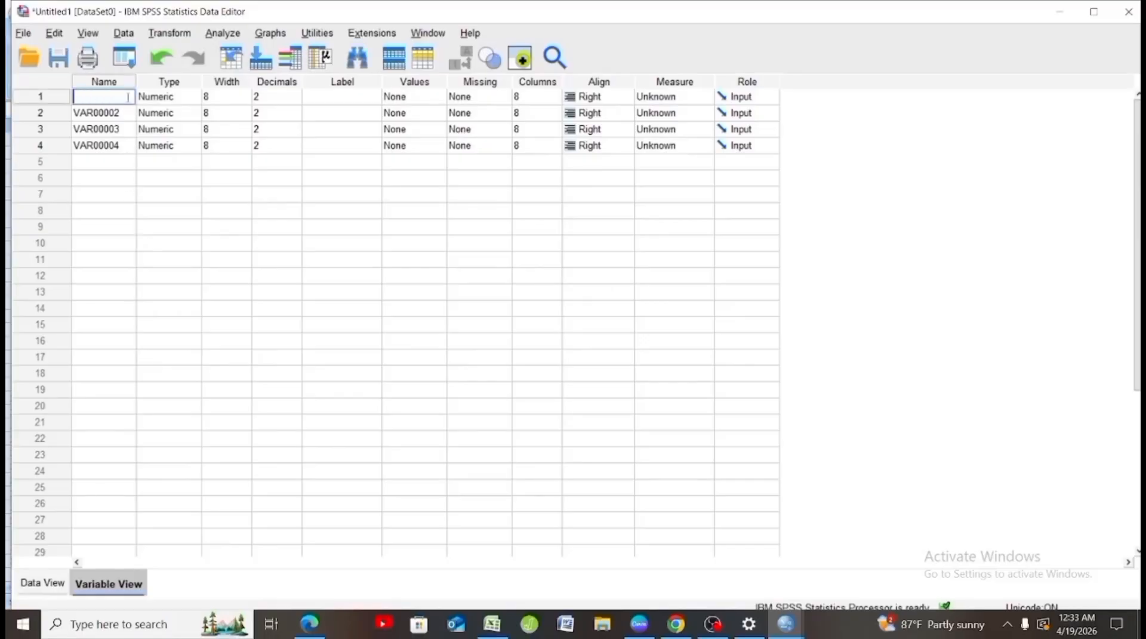
pyautogui.write('pretesekperimen')
pyautogui.press('Return')
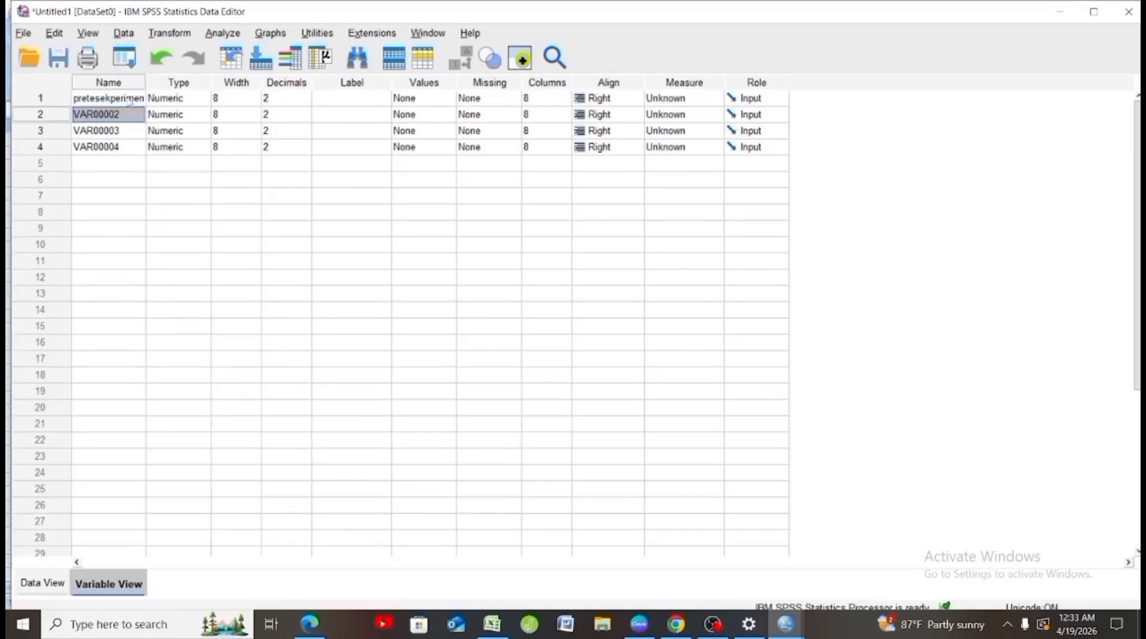
# - Rename the second variable as postesekperimen
pyautogui.press('BackSpace')
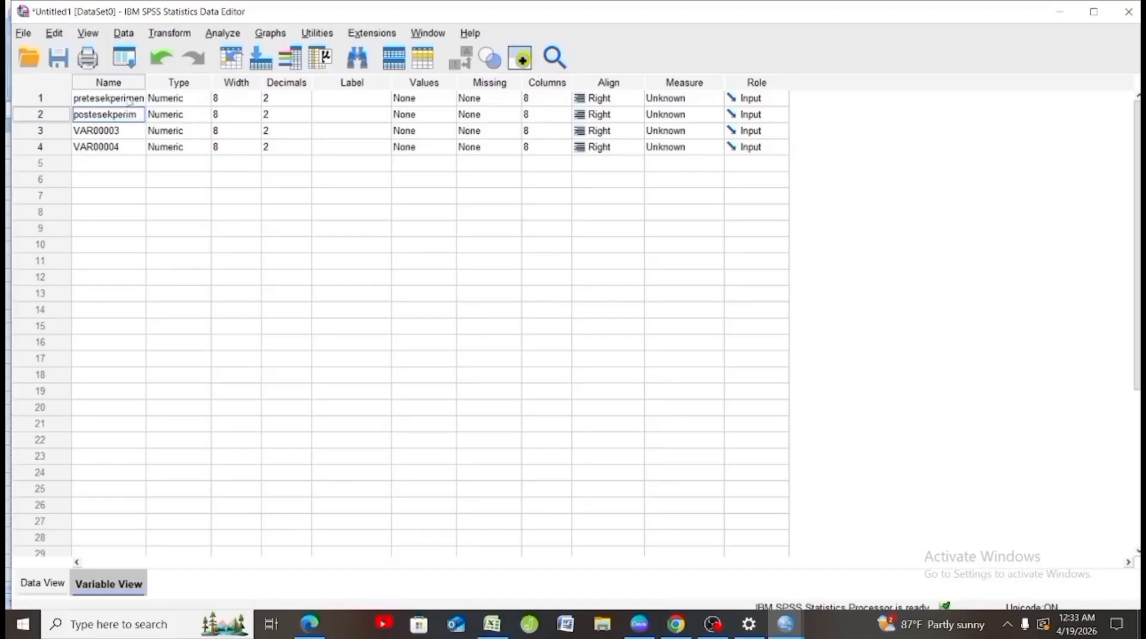
pyautogui.write('en')
pyautogui.press('Return')
# - Rename the third variable as preteskontrol and the fourth as posteskontrol
pyautogui.press('BackSpace')
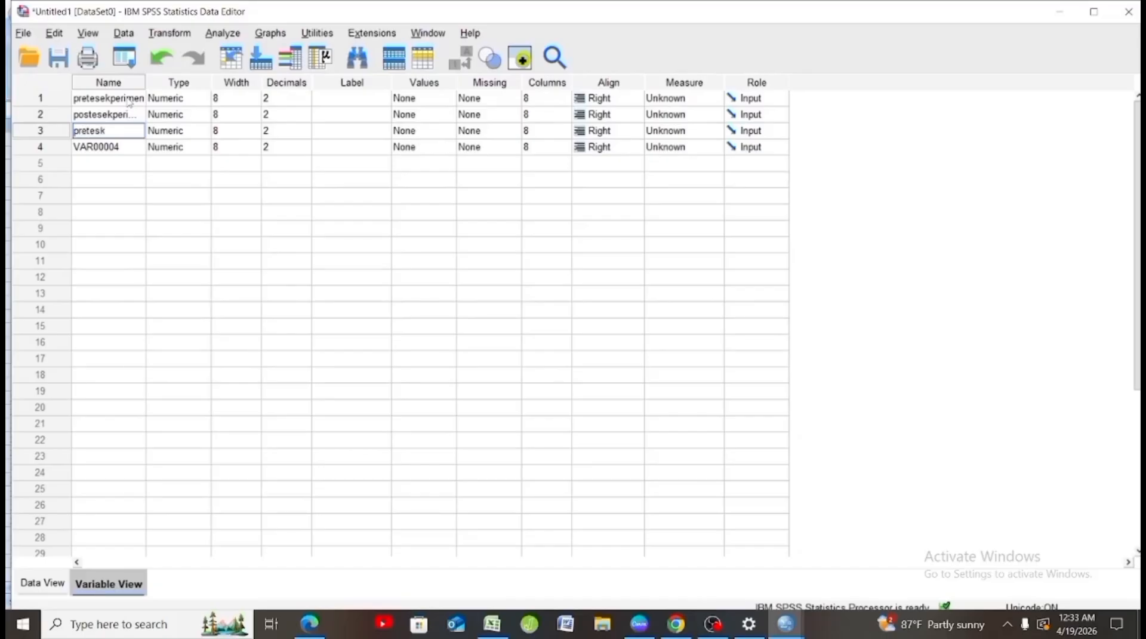
pyautogui.write('trol')
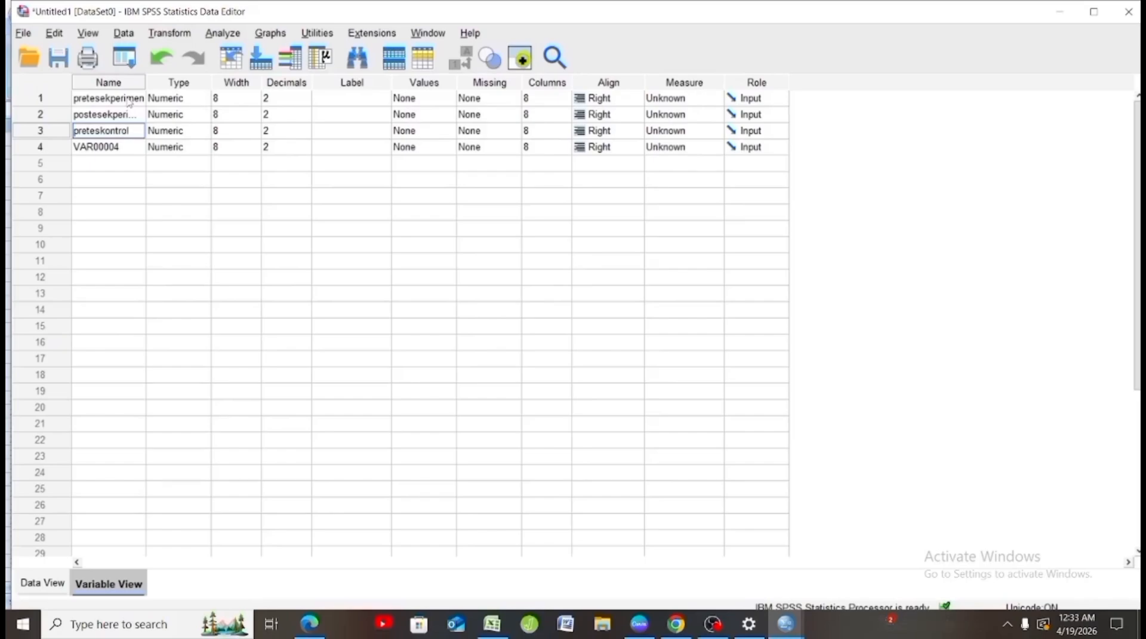
pyautogui.press('Return')
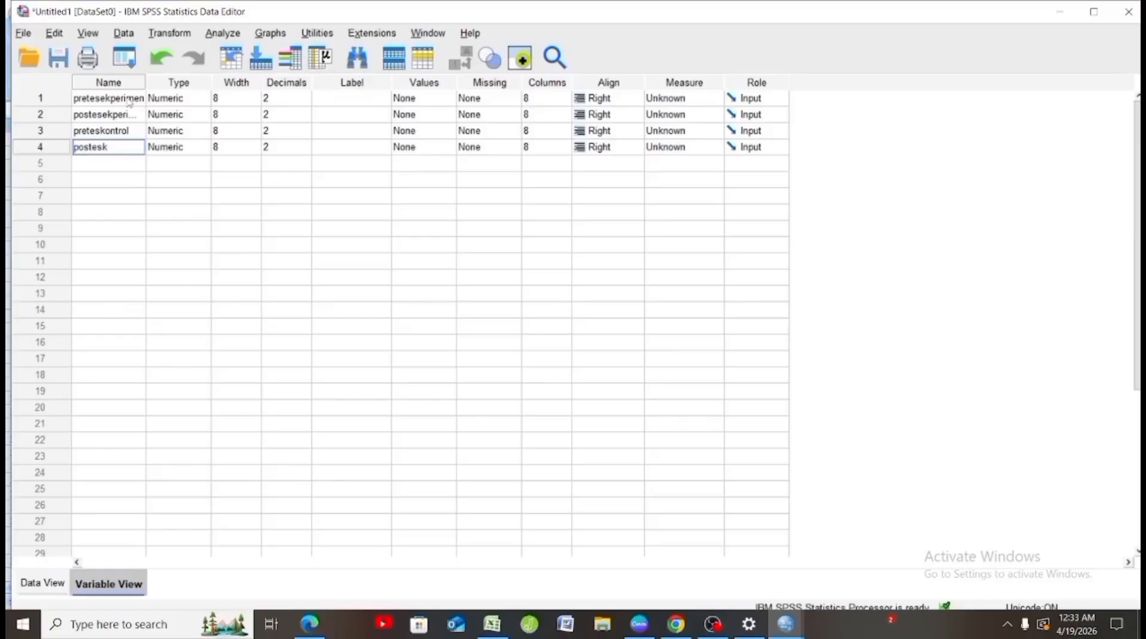
pyautogui.write('posteskontrol')
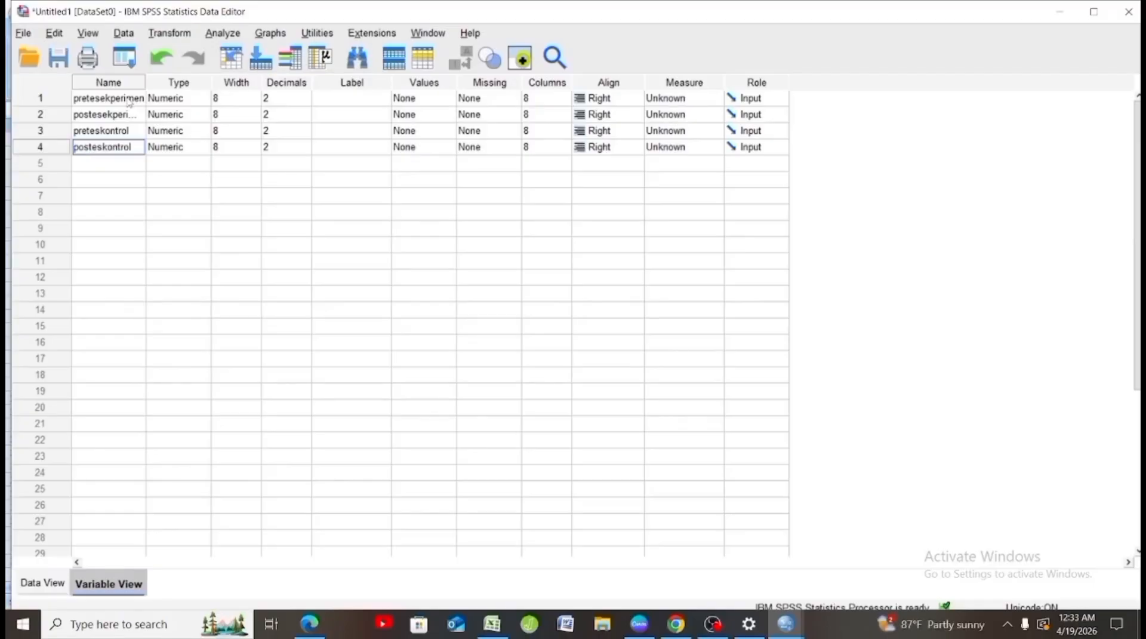
# - Set the decimals of all four variables to 0 and dismiss the decimal places warning
pyautogui.click(281, 98)
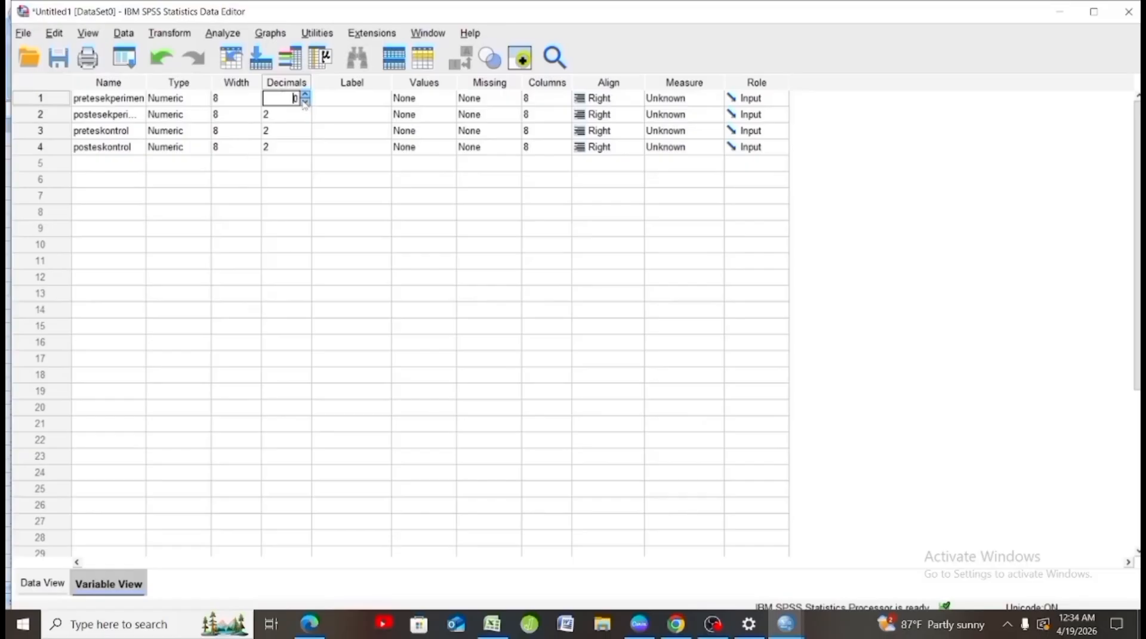
pyautogui.click(300, 115)
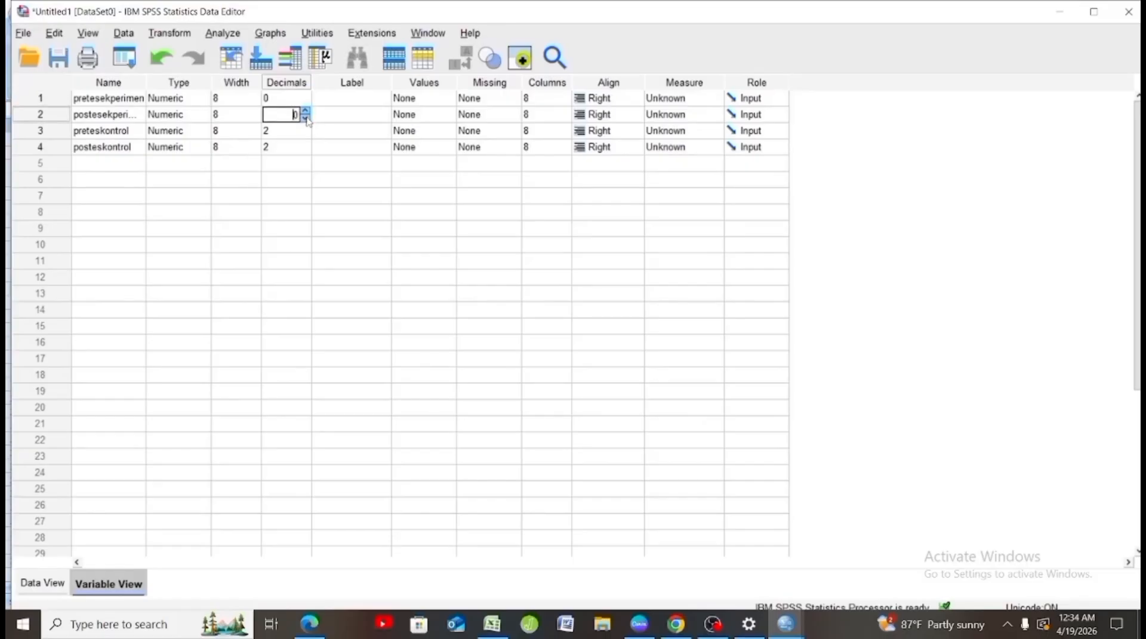
pyautogui.click(302, 131)
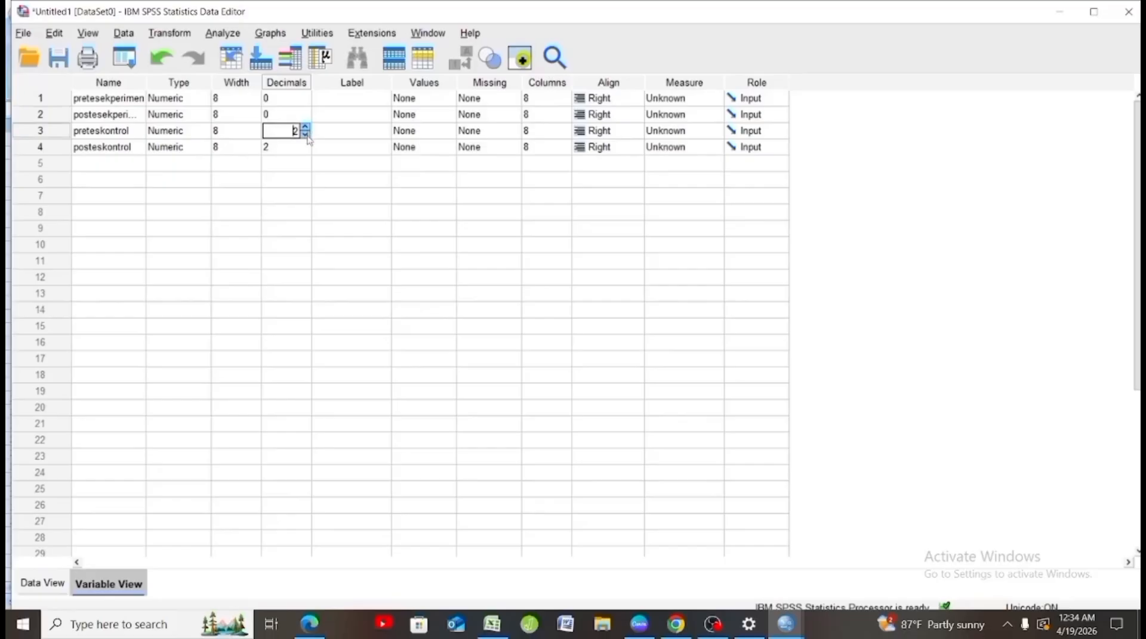
pyautogui.click(305, 147)
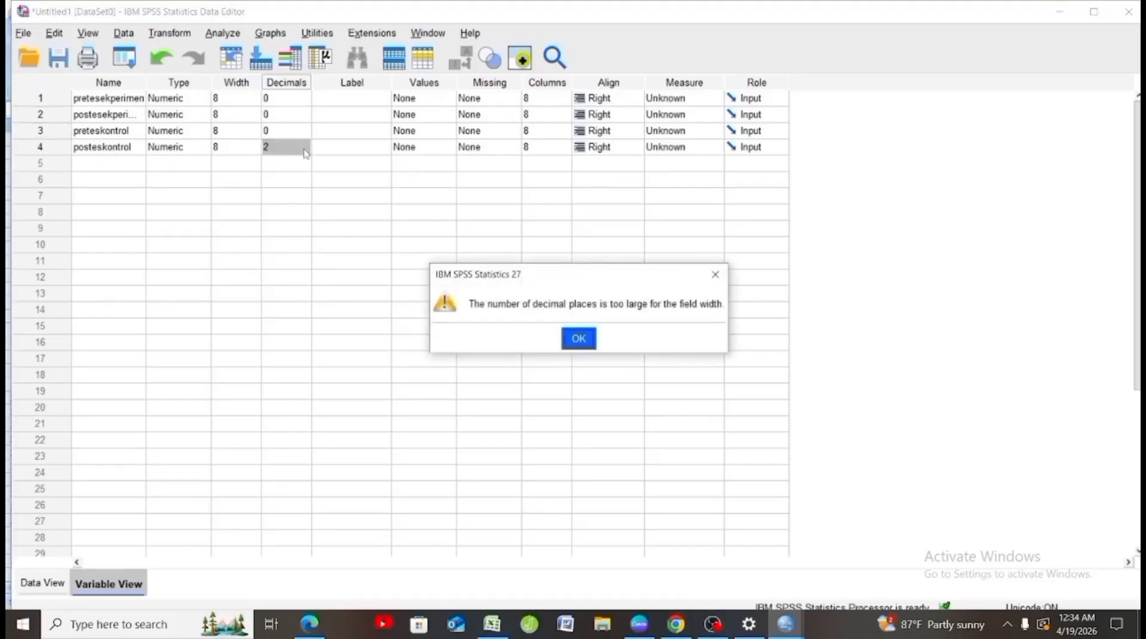
pyautogui.click(569, 339)
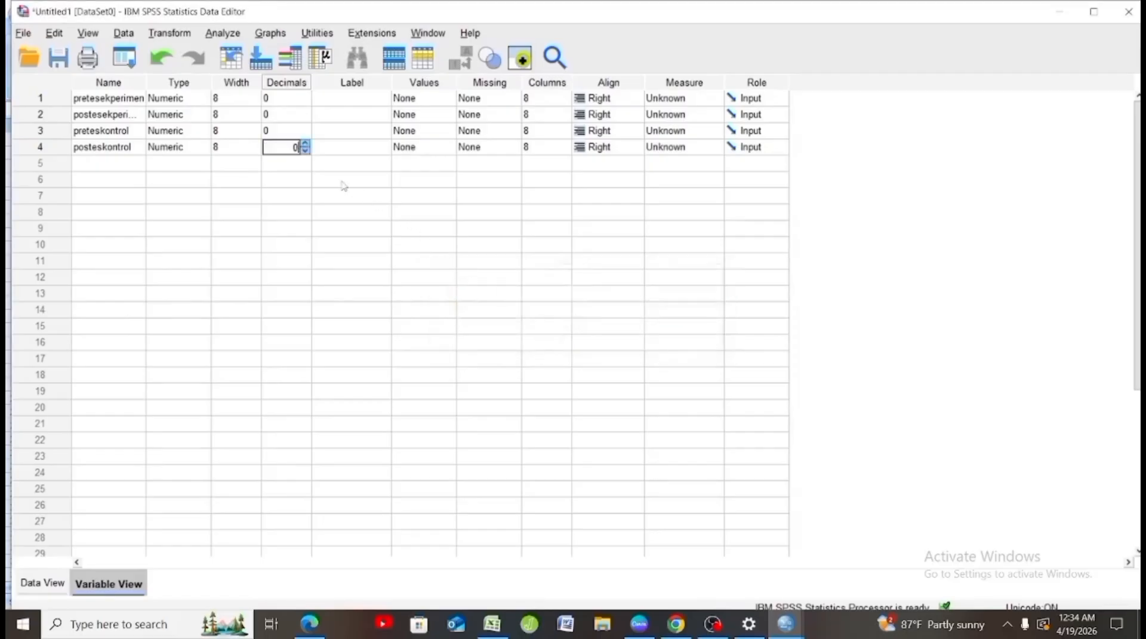
# - Label the first variable "pretes ekperimen" and the second variable "postes ekperimen"
pyautogui.click(383, 97)
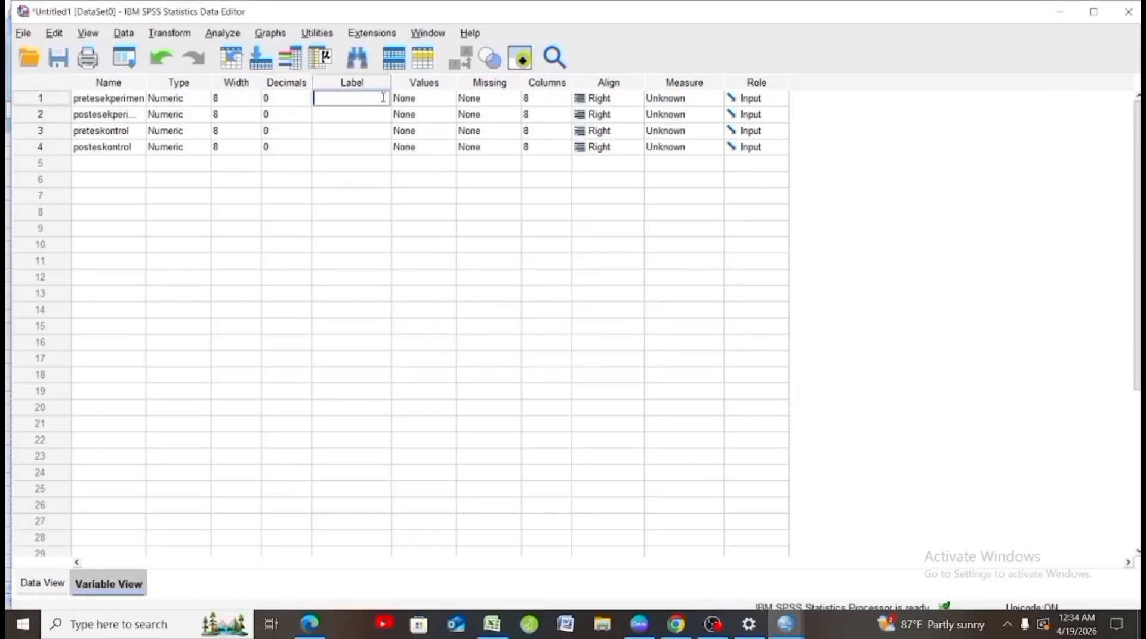
pyautogui.write('pretes ekperimen')
pyautogui.click(382, 116)
pyautogui.write('po')
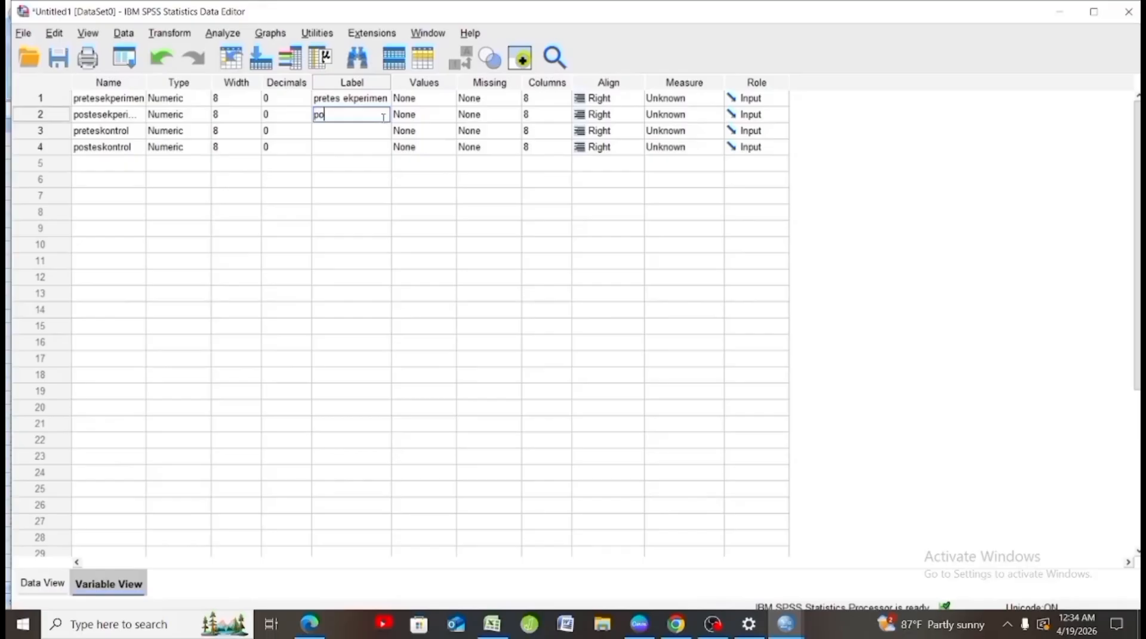
pyautogui.write('stes ekperimen')
pyautogui.press('Return')
# - Label both the third and the fourth variable "postes kontrol"
pyautogui.write('poste')
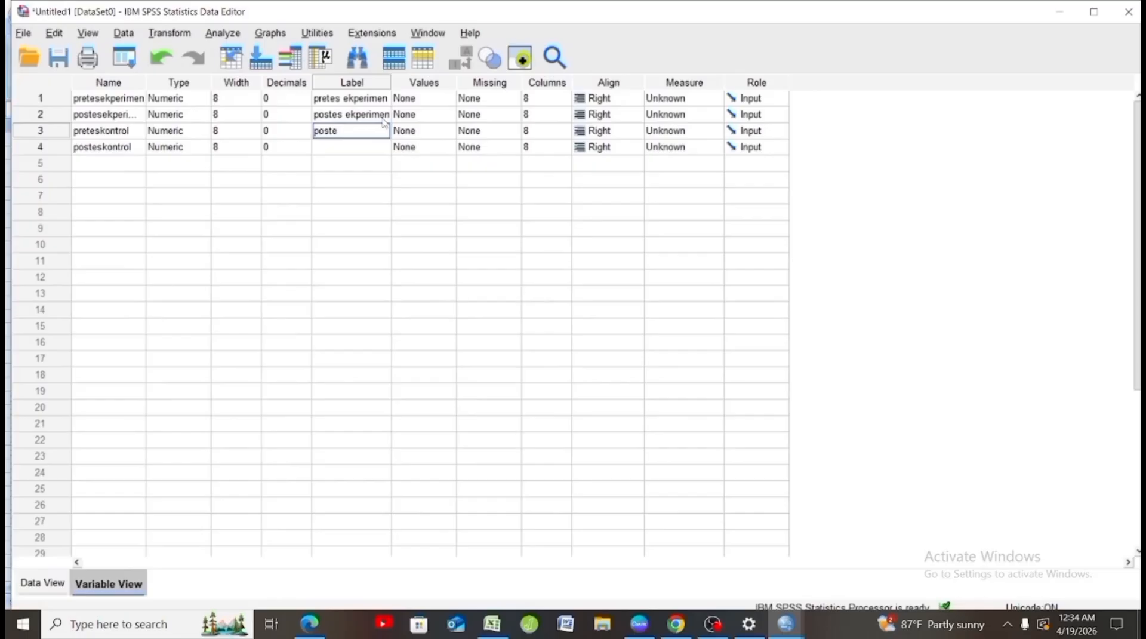
pyautogui.write('s kontrol')
pyautogui.press('Return')
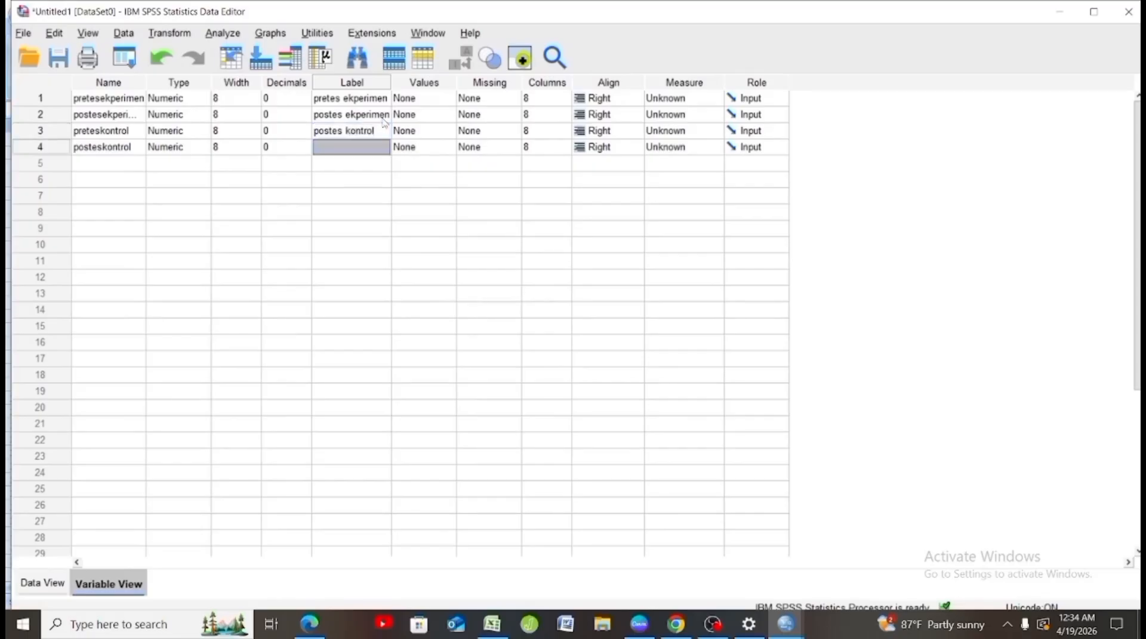
pyautogui.write('postes')
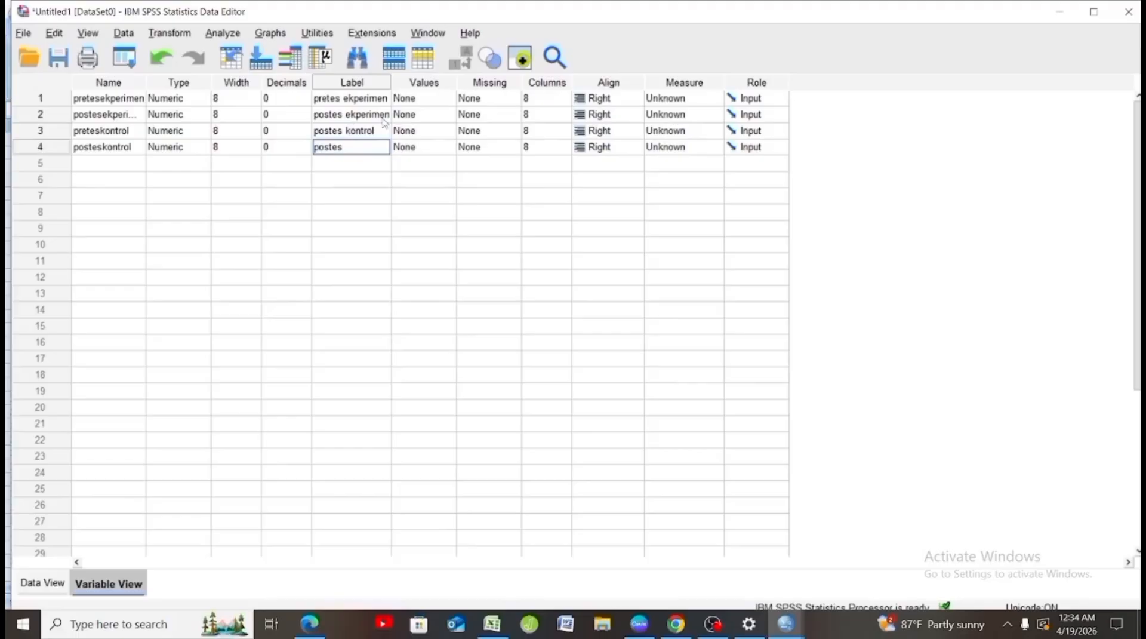
pyautogui.write(' kontrol')
# - Return to the data and start an Explore analysis with all four variables in the dependent list
pyautogui.click(62, 586)
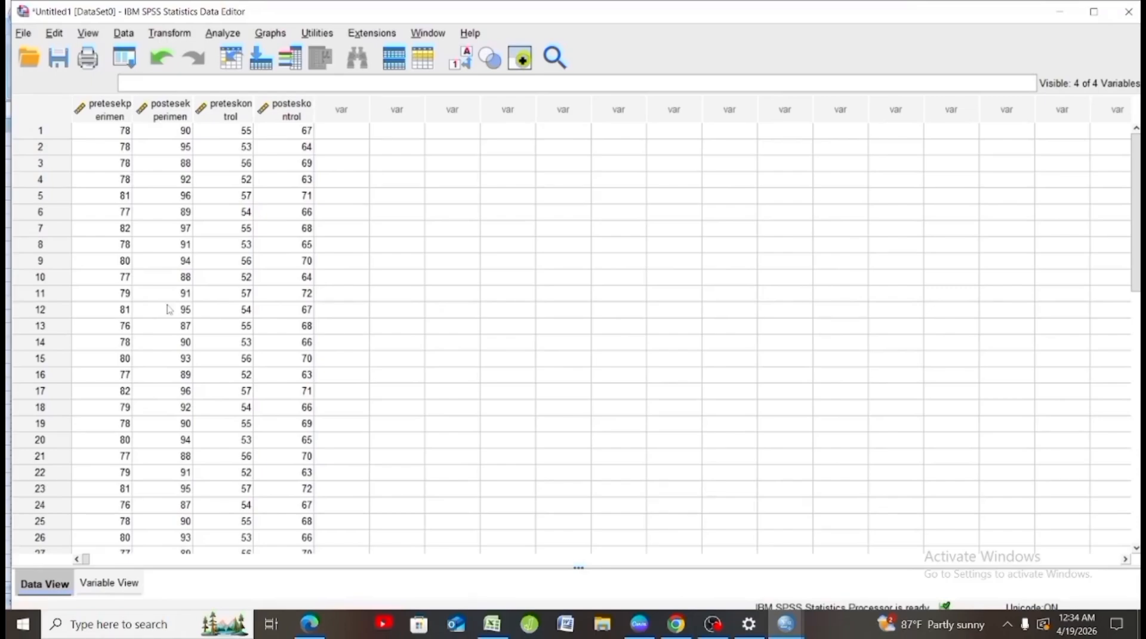
pyautogui.click(227, 34)
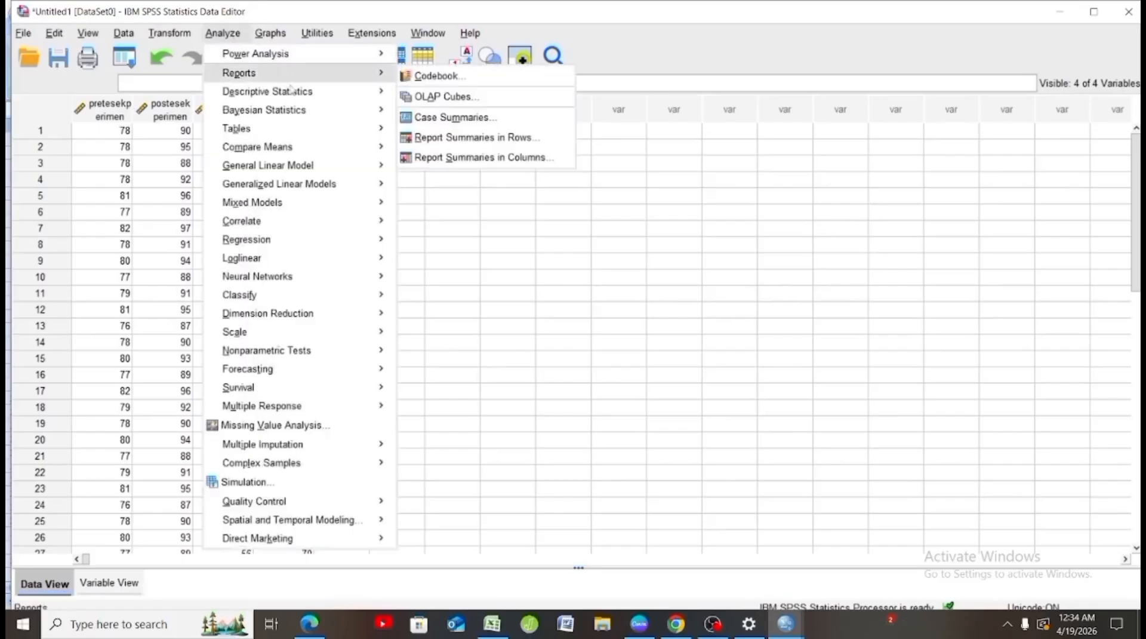
pyautogui.moveTo(376, 92)
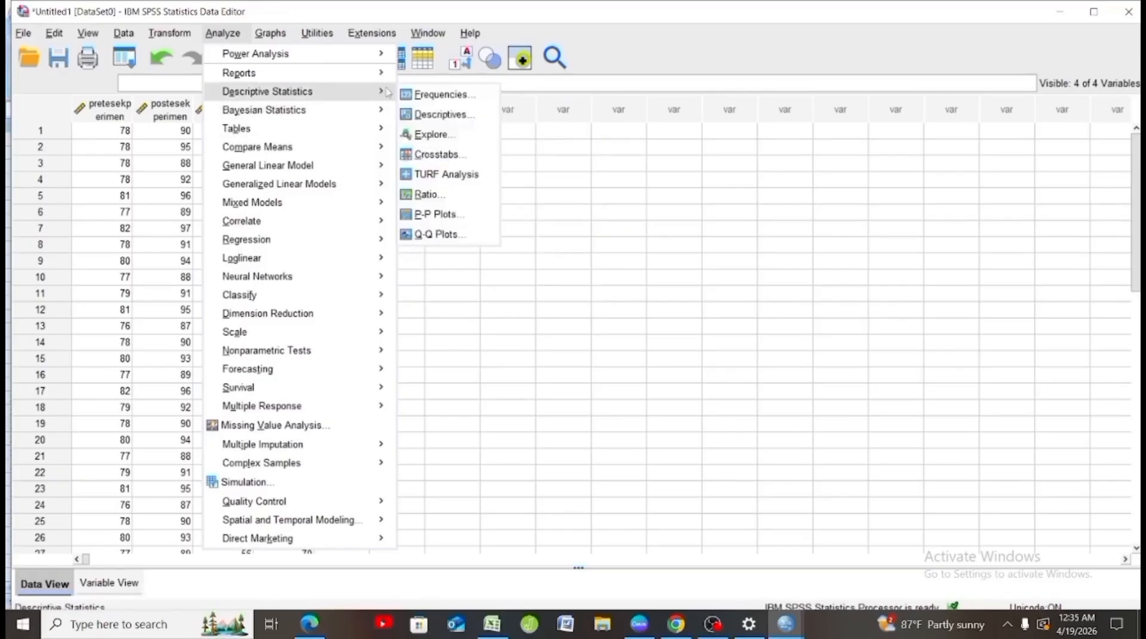
pyautogui.click(438, 135)
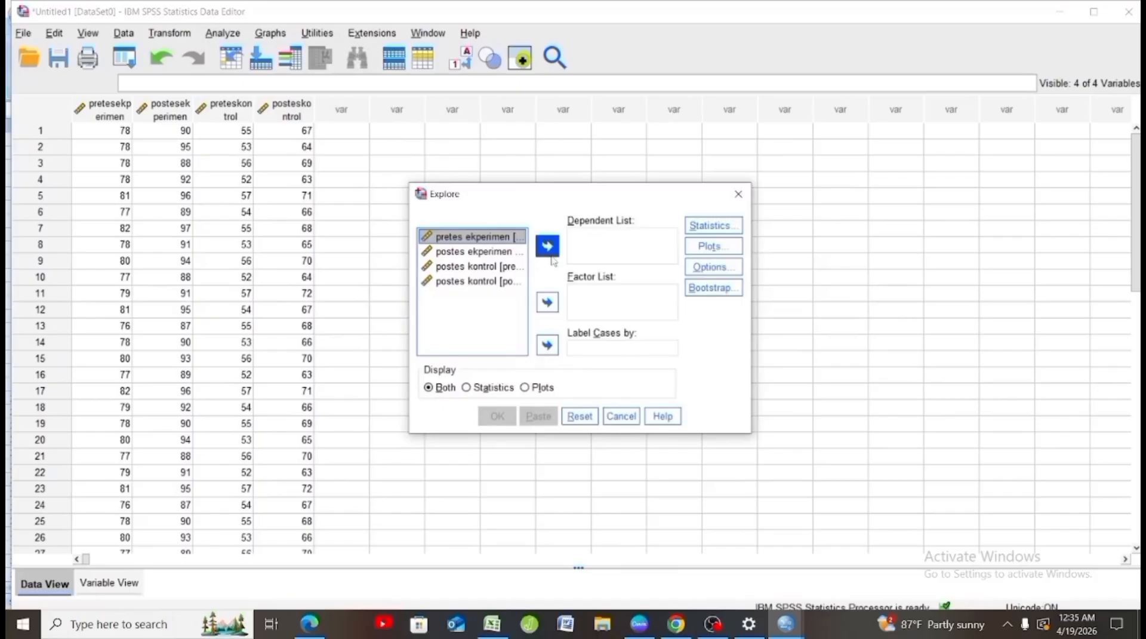
pyautogui.click(548, 250)
pyautogui.click(501, 239)
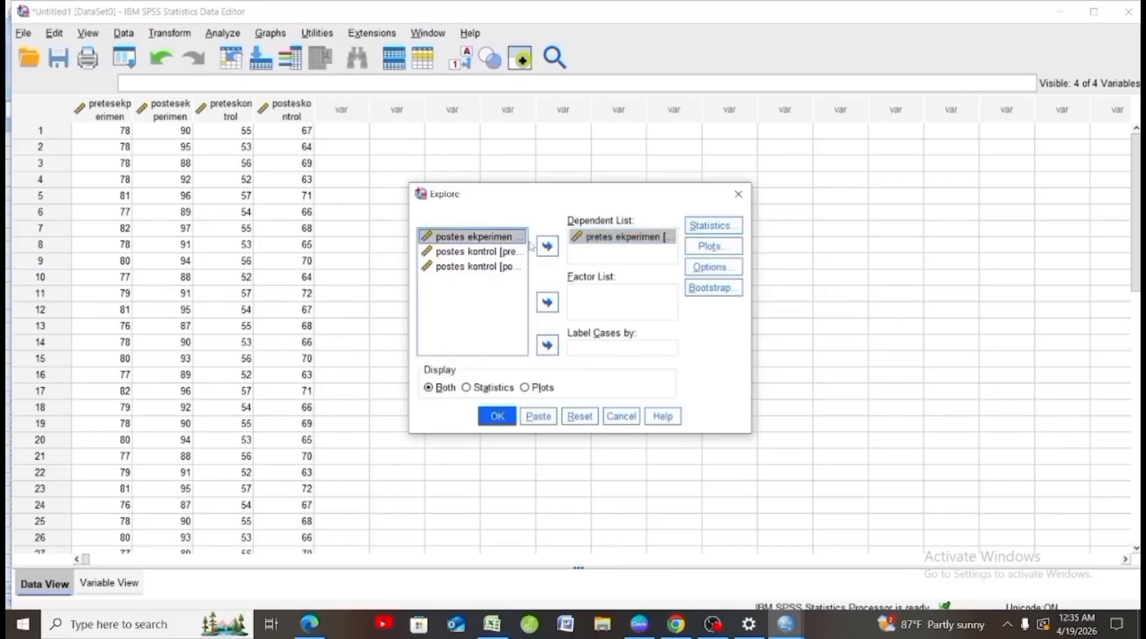
pyautogui.click(545, 246)
pyautogui.click(495, 237)
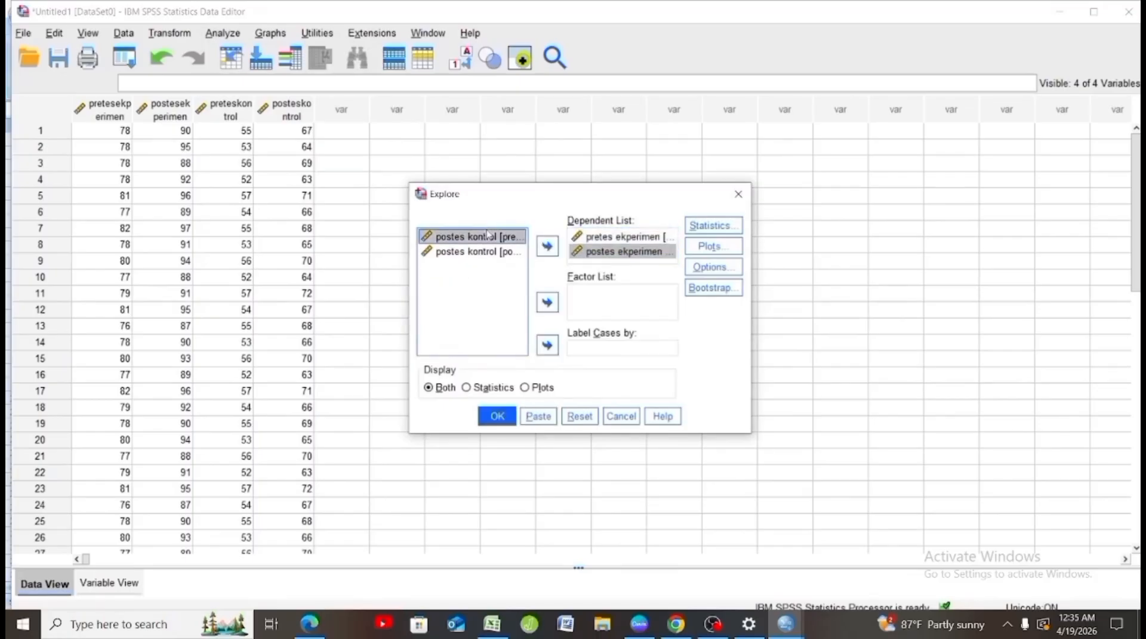
pyautogui.click(547, 247)
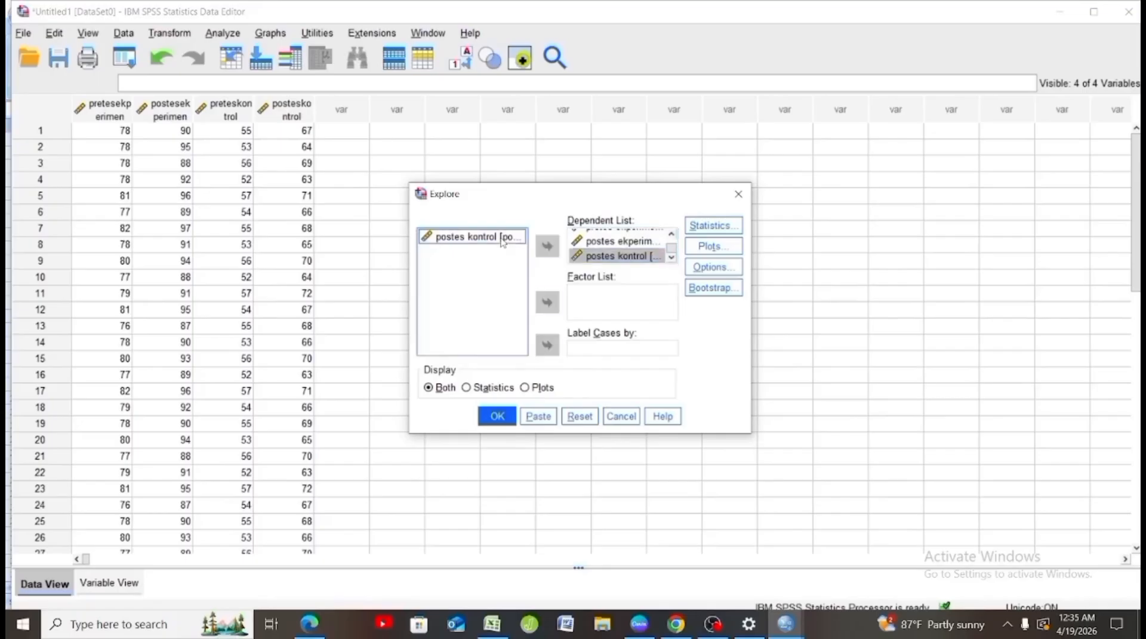
pyautogui.click(547, 246)
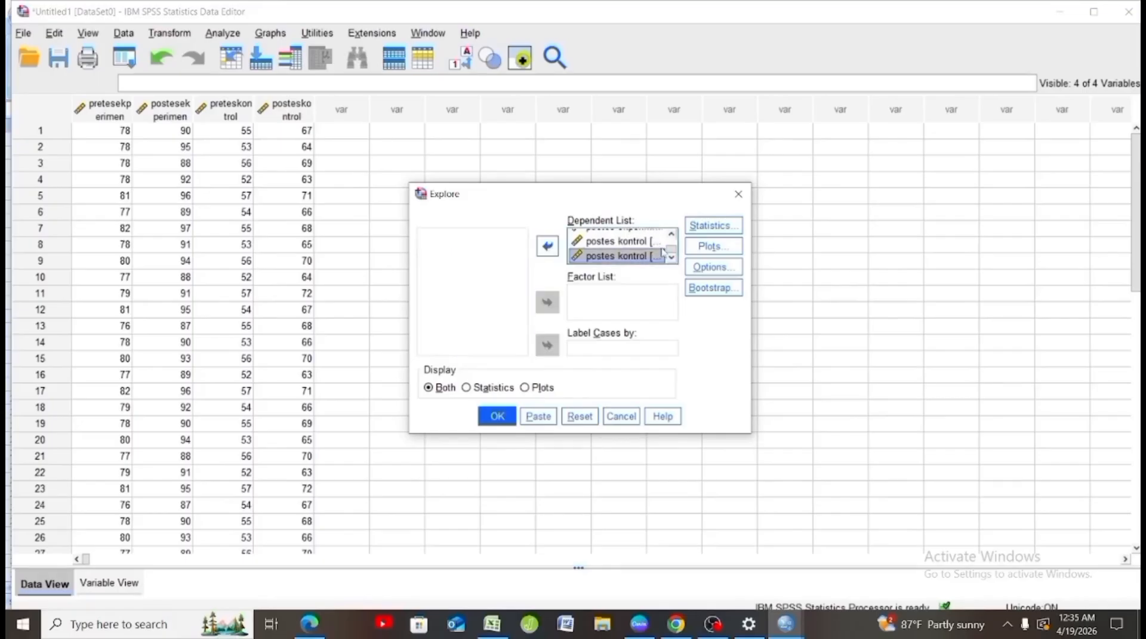
# - Enable normality plots with tests for the Explore analysis and run it
pyautogui.click(724, 247)
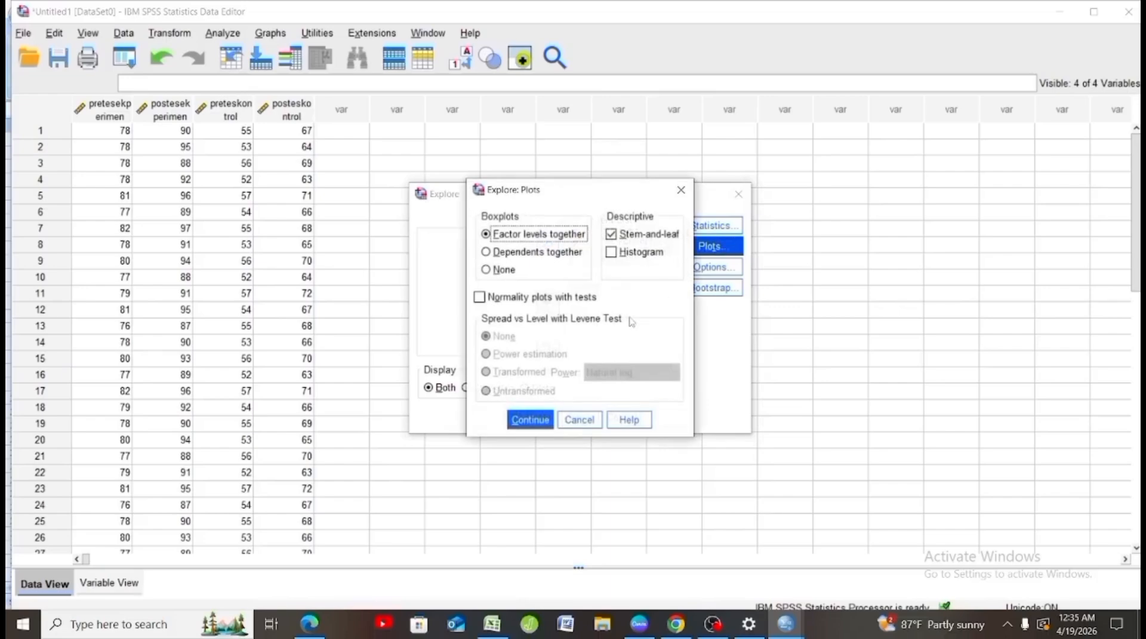
pyautogui.click(480, 298)
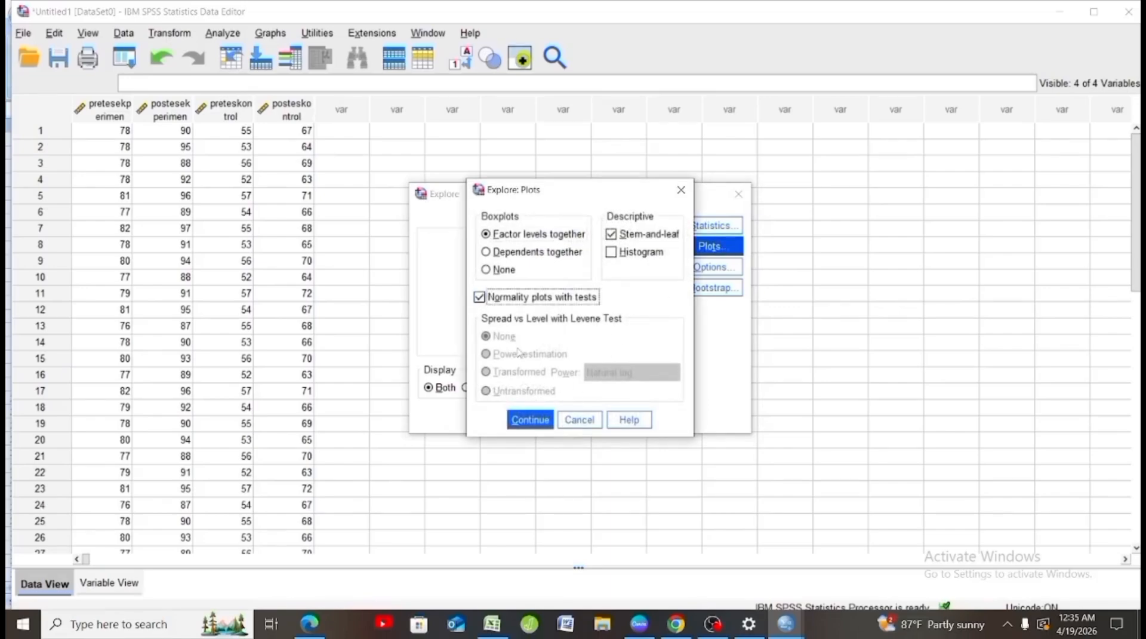
pyautogui.click(526, 418)
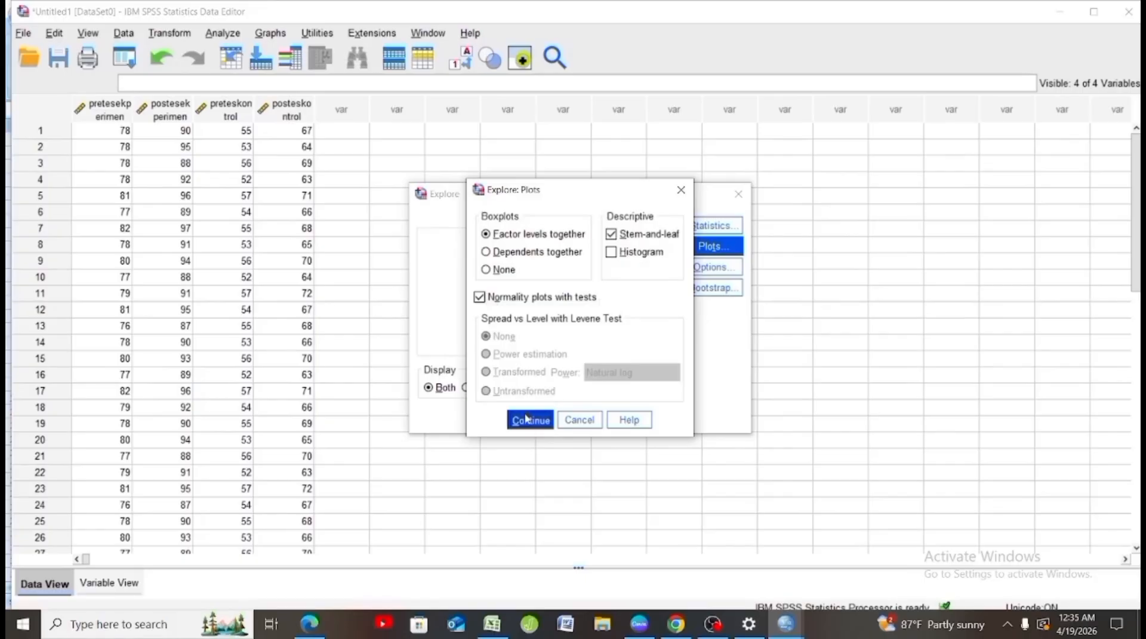
pyautogui.click(528, 421)
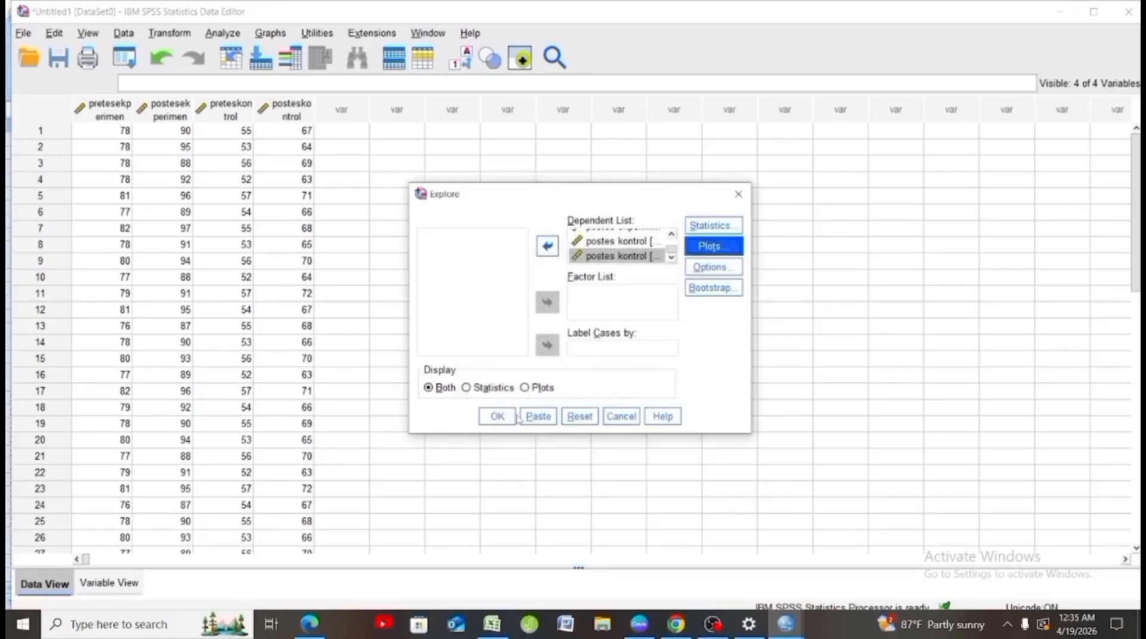
pyautogui.click(511, 418)
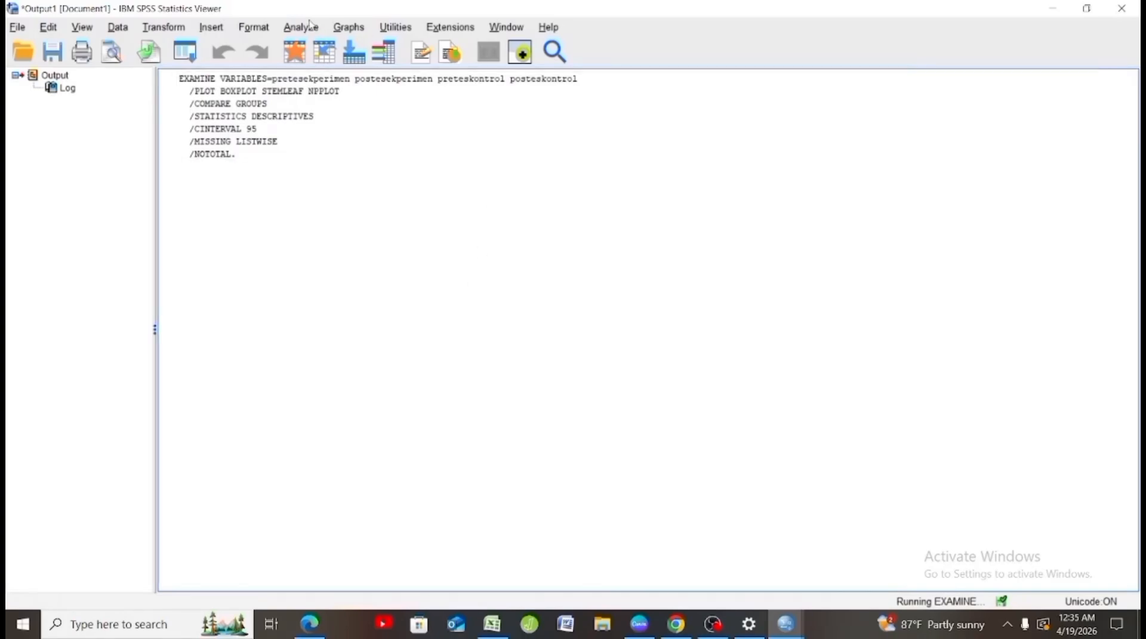
# - Run Explore again on the same four variables with normality plots with tests, and view the Tests of Normality table
pyautogui.click(310, 26)
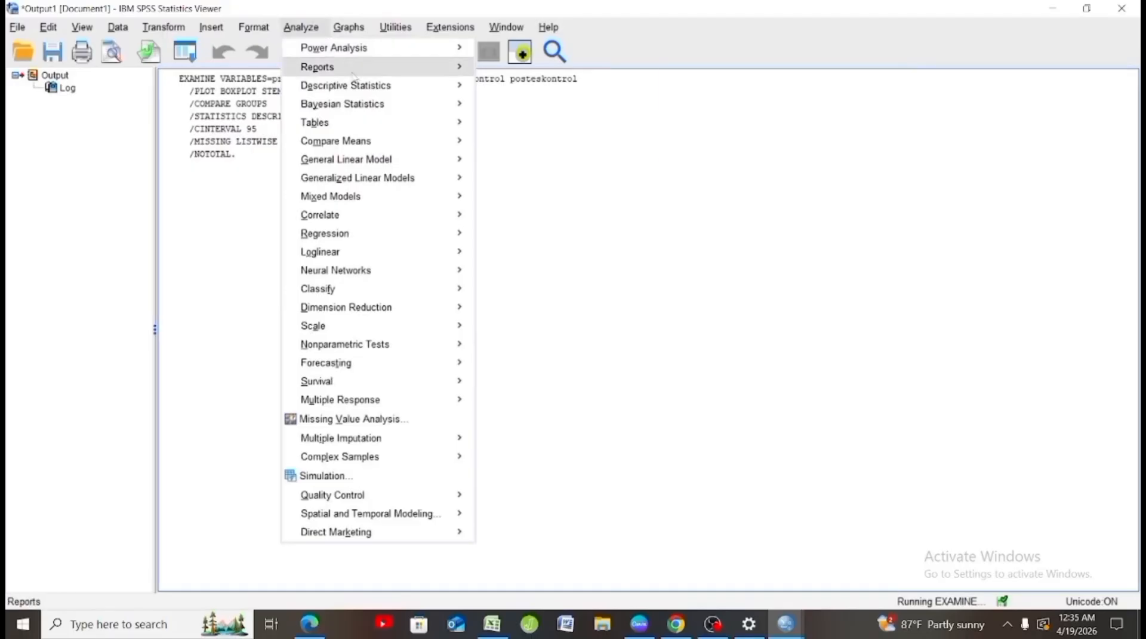
pyautogui.moveTo(440, 96)
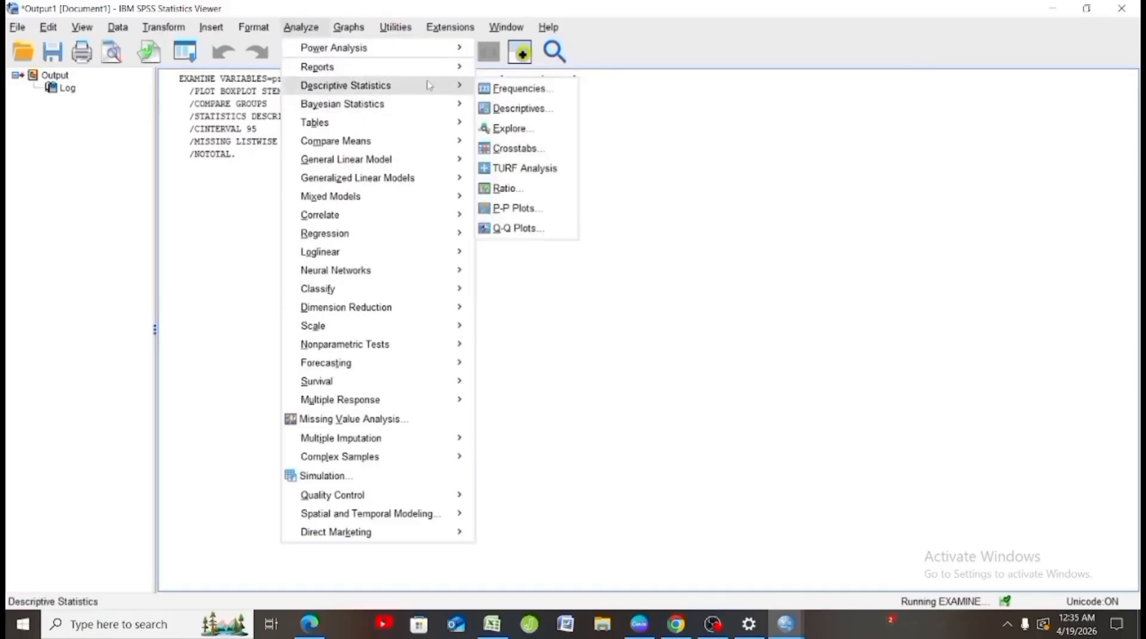
pyautogui.click(509, 130)
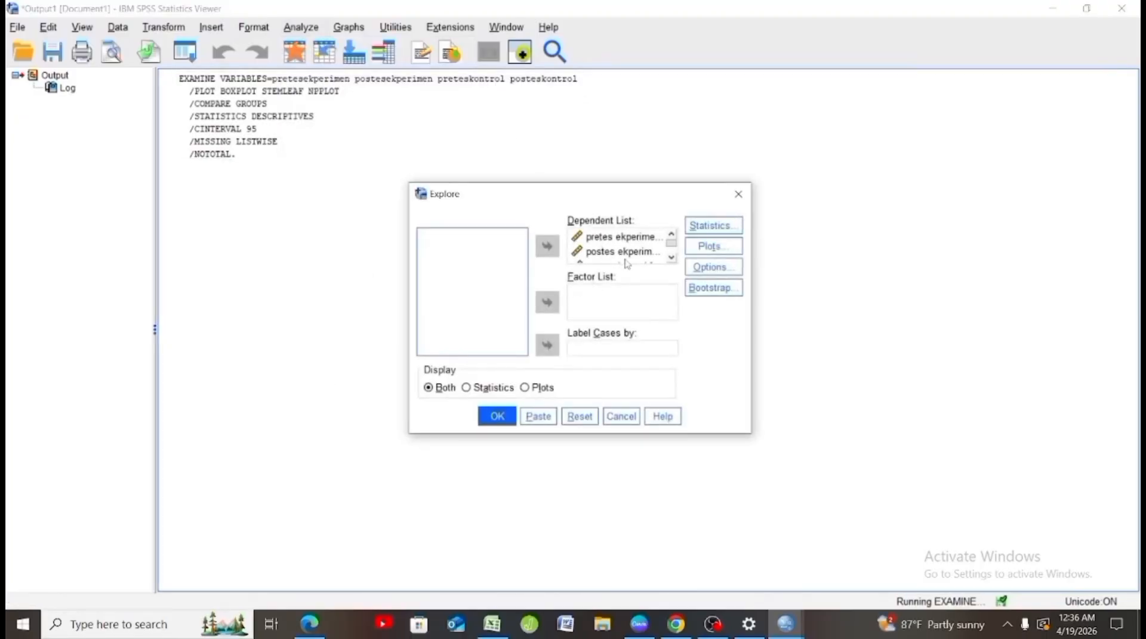
pyautogui.scroll(-1, 627, 262)
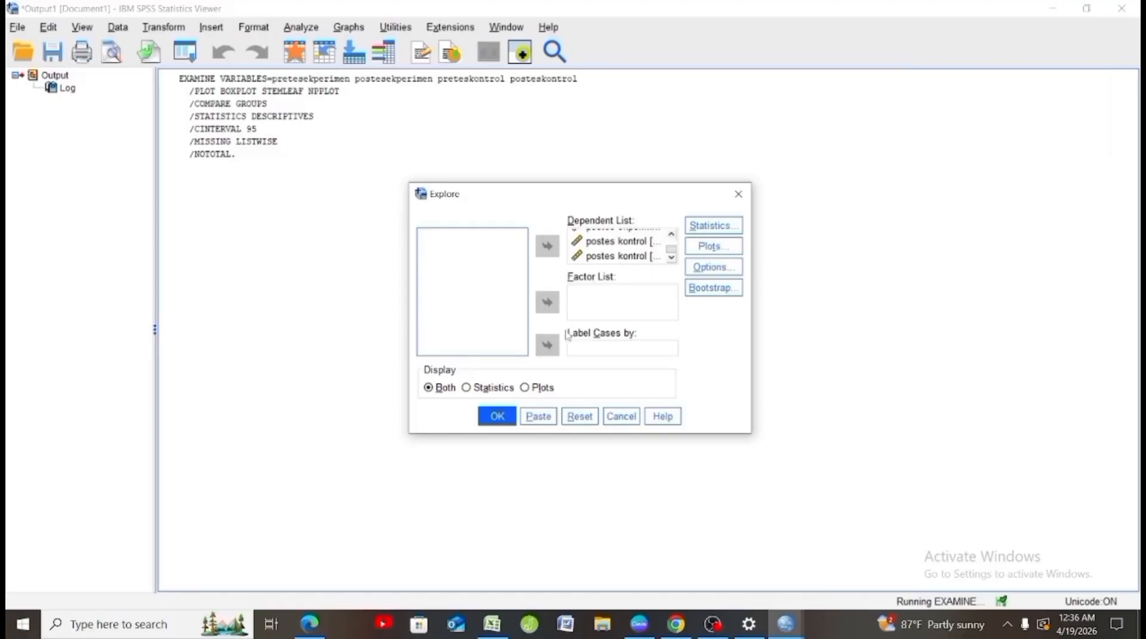
pyautogui.click(713, 246)
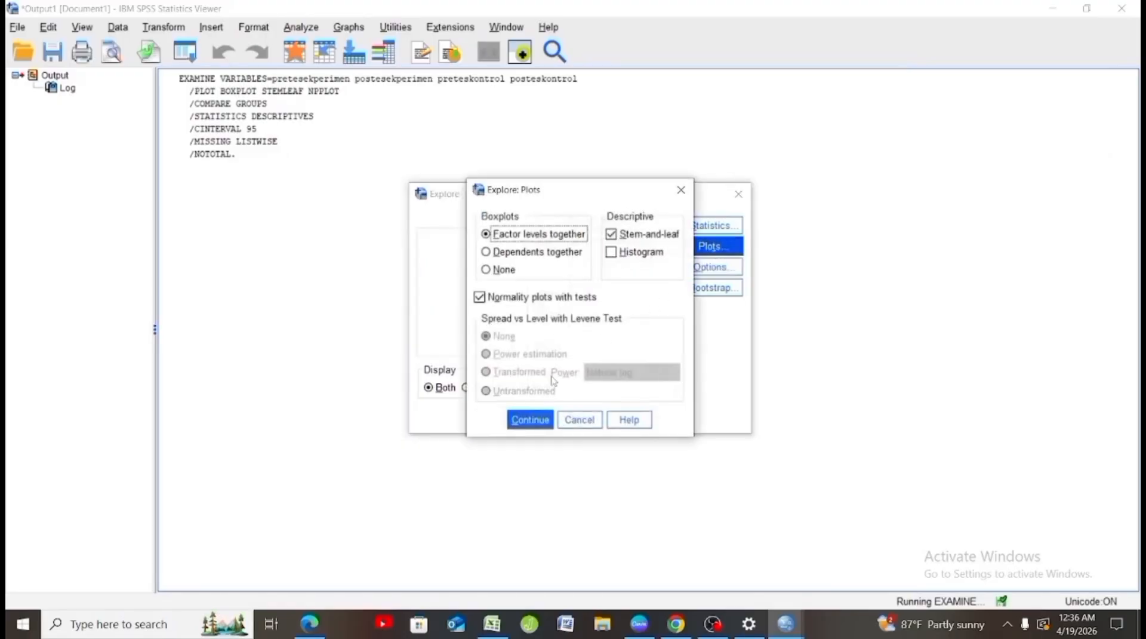
pyautogui.click(529, 419)
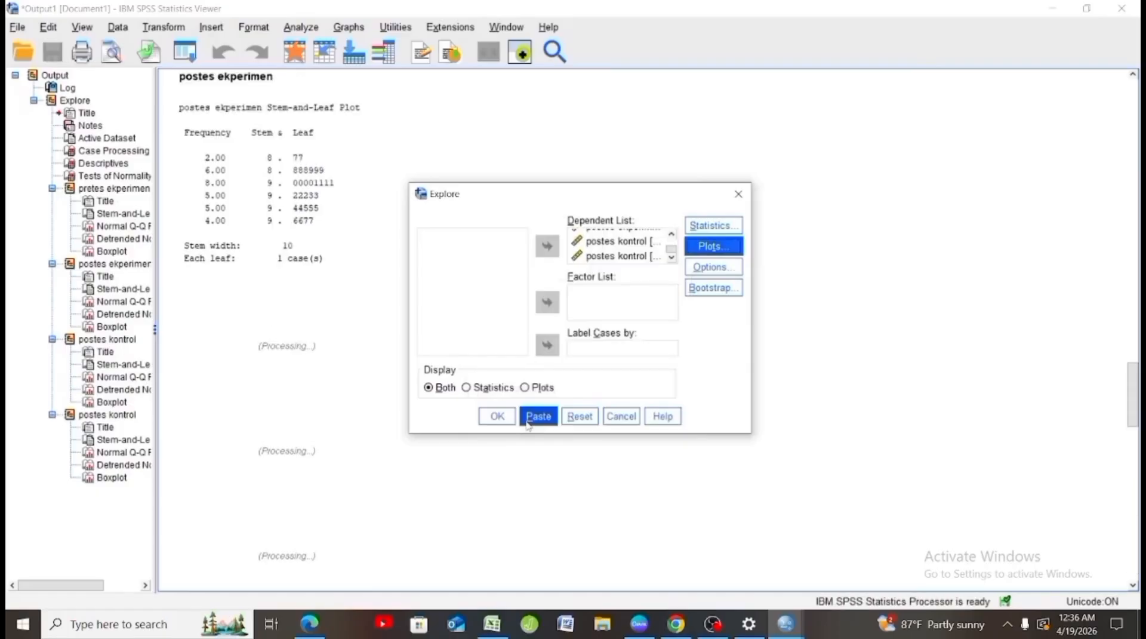
pyautogui.click(499, 418)
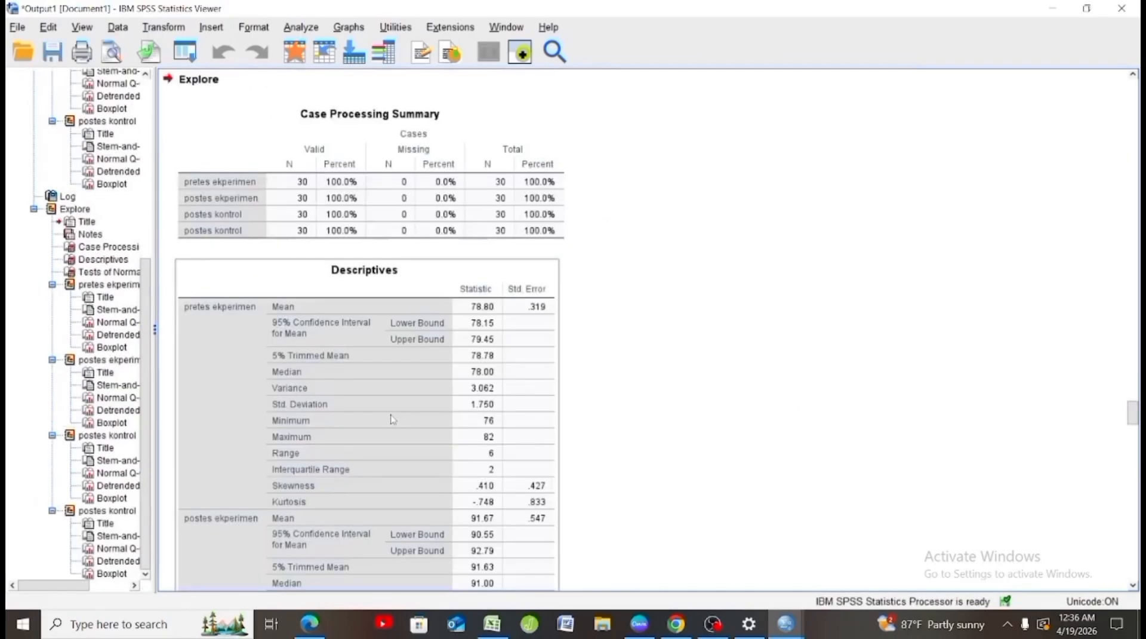
pyautogui.scroll(-15, 392, 419)
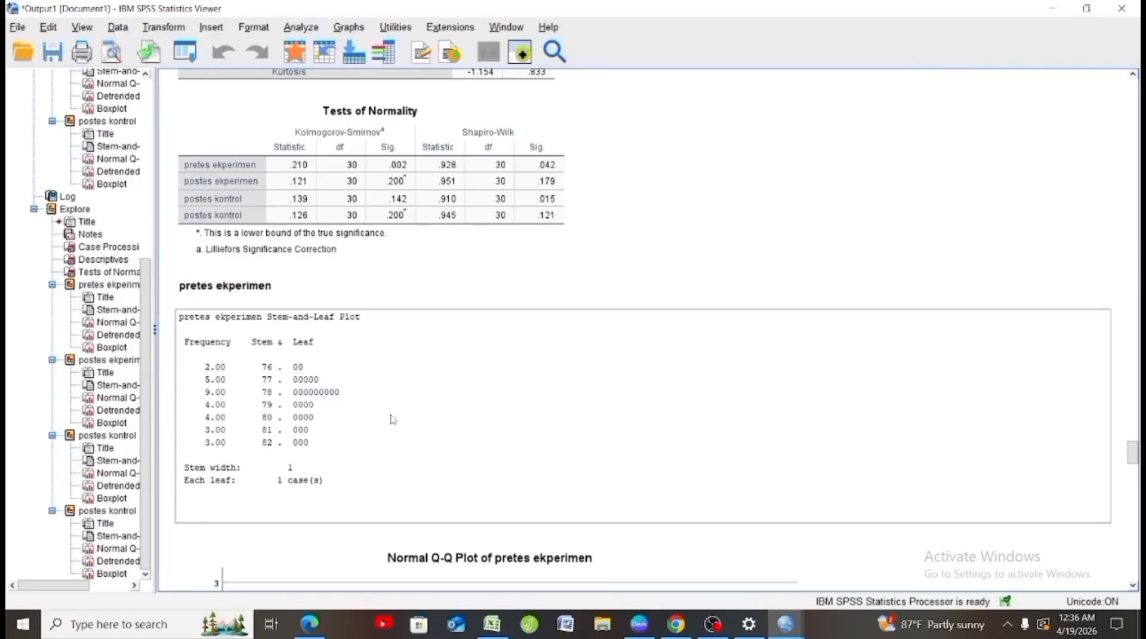
pyautogui.click(393, 419)
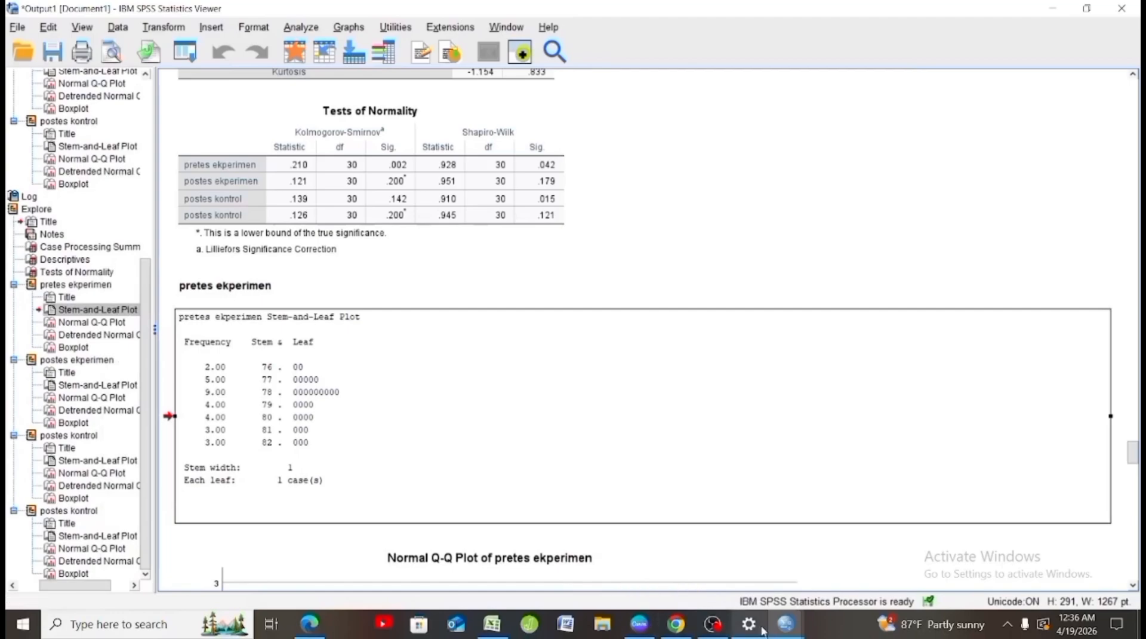
# - Switch to the Data UTS B (1) workbook in Excel and show the Eksperimen sheet
pyautogui.moveTo(486, 635)
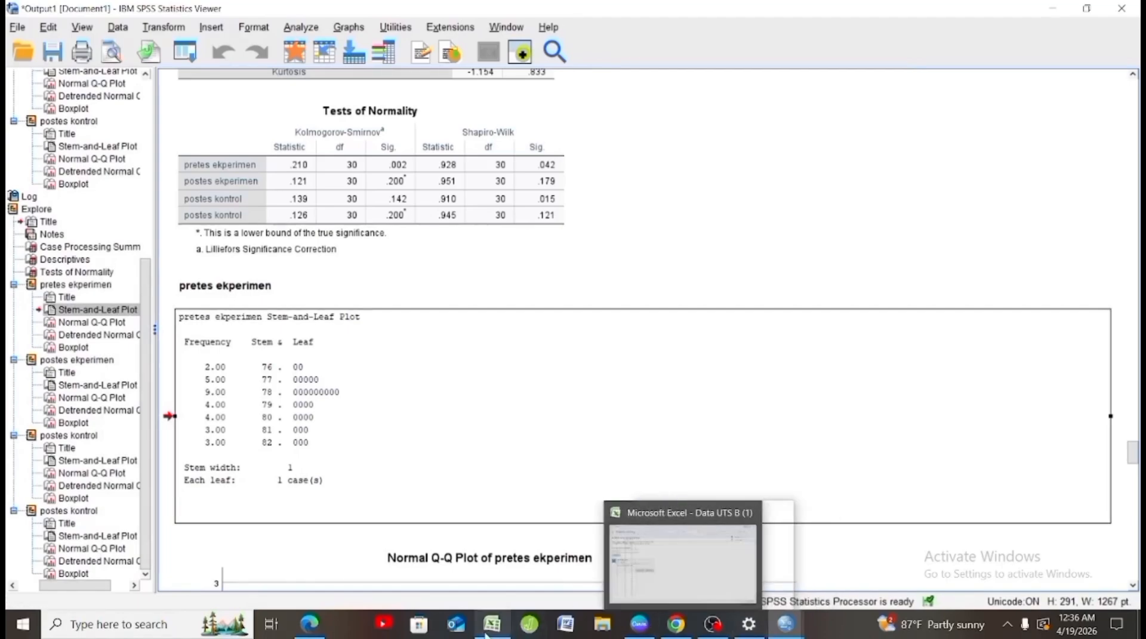
pyautogui.click(485, 590)
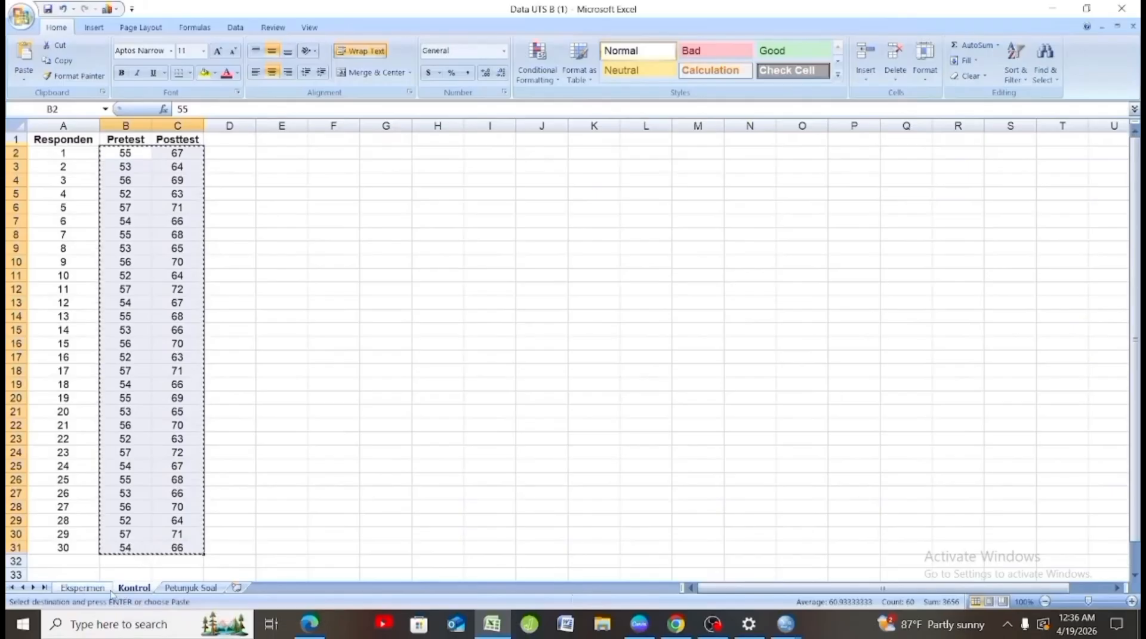
pyautogui.click(83, 587)
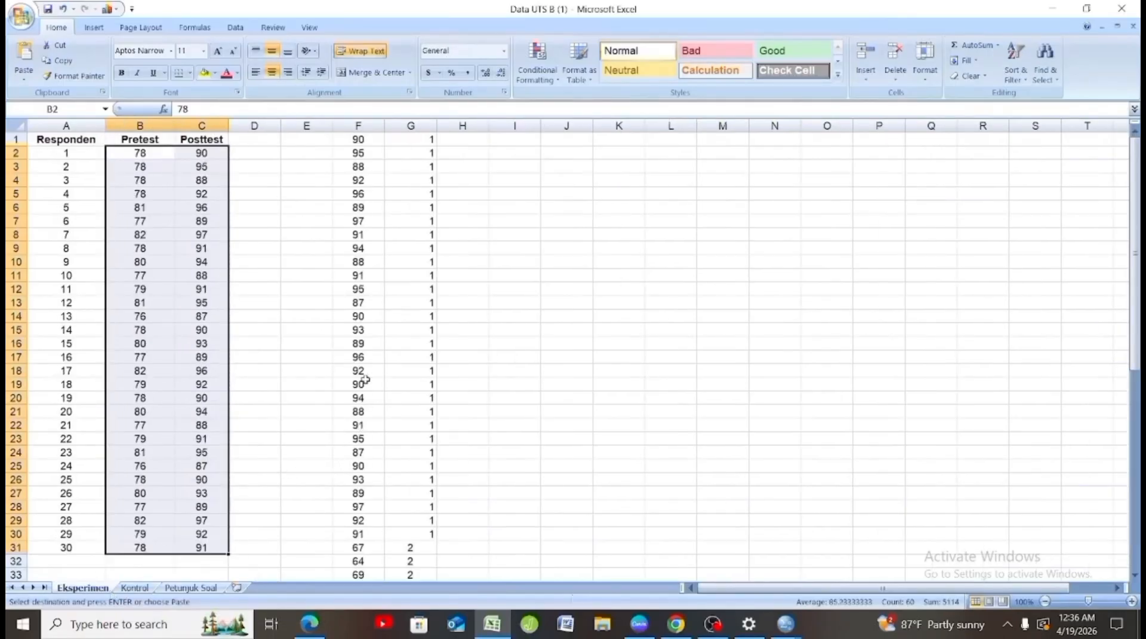
# - Look at the Posttest columns on the Eksperimen and Kontrol sheets and return to the Eksperimen sheet
pyautogui.click(312, 297)
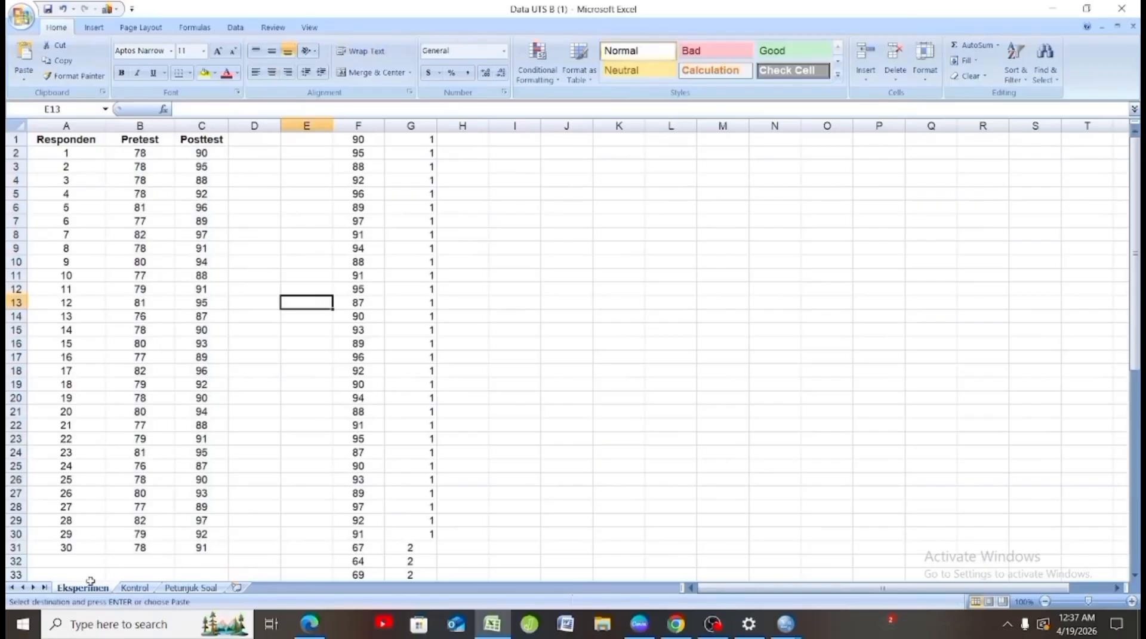
pyautogui.click(225, 142)
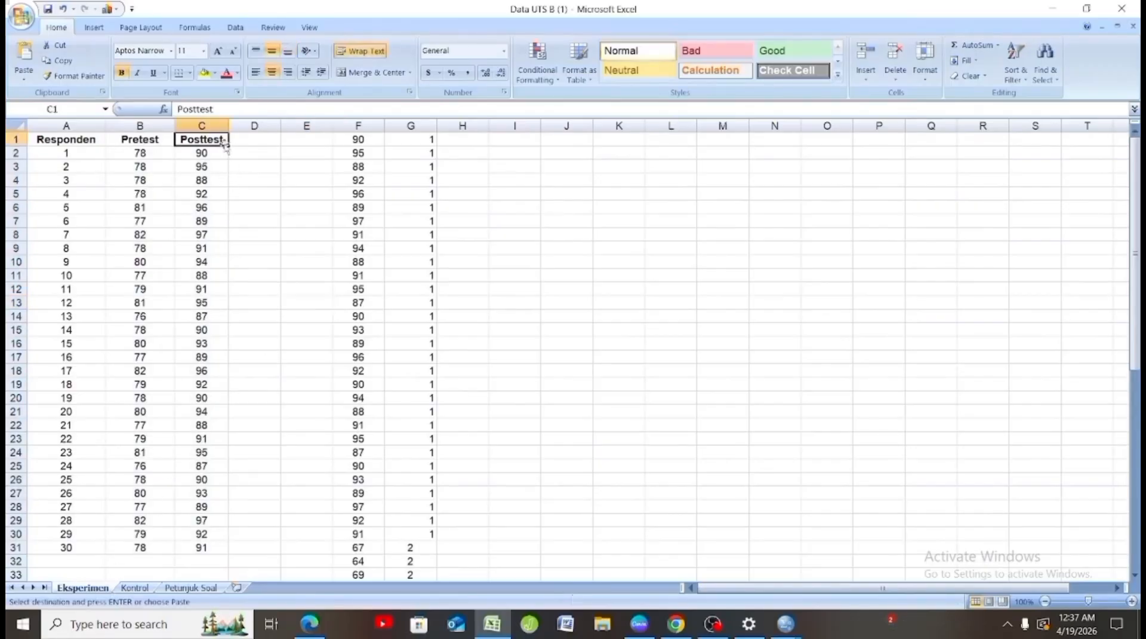
pyautogui.click(136, 589)
pyautogui.click(244, 222)
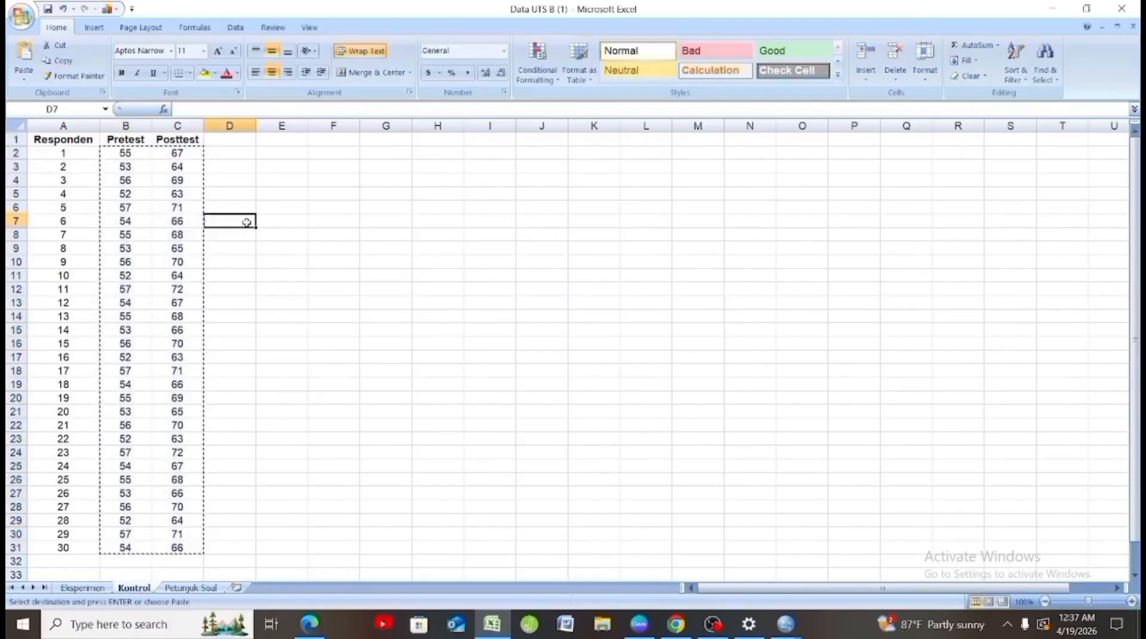
pyautogui.click(190, 142)
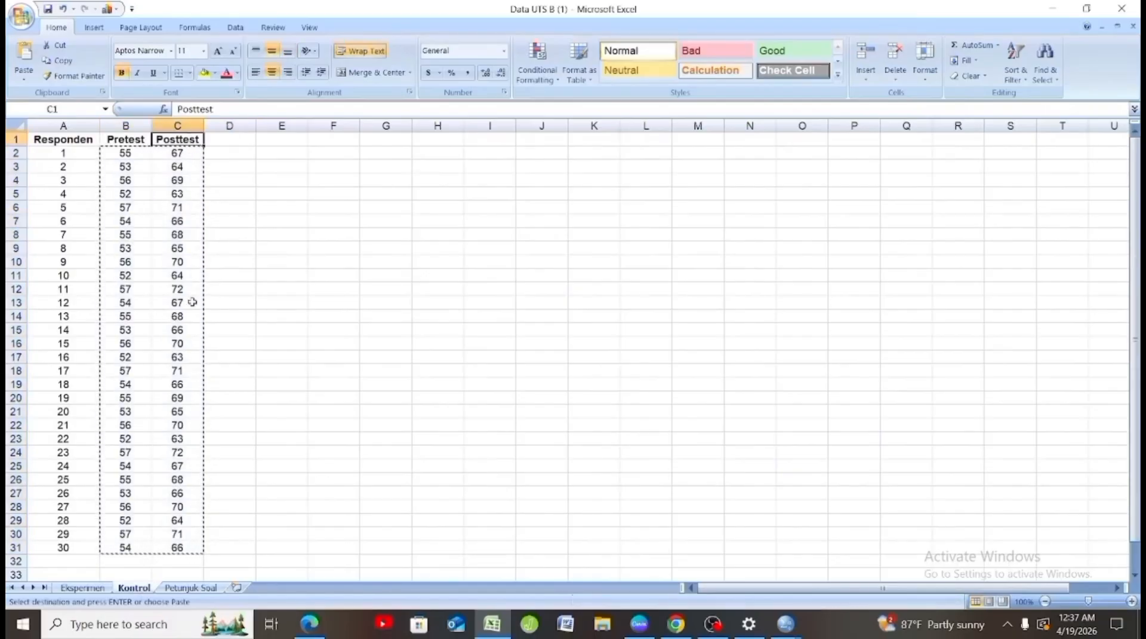
pyautogui.click(99, 590)
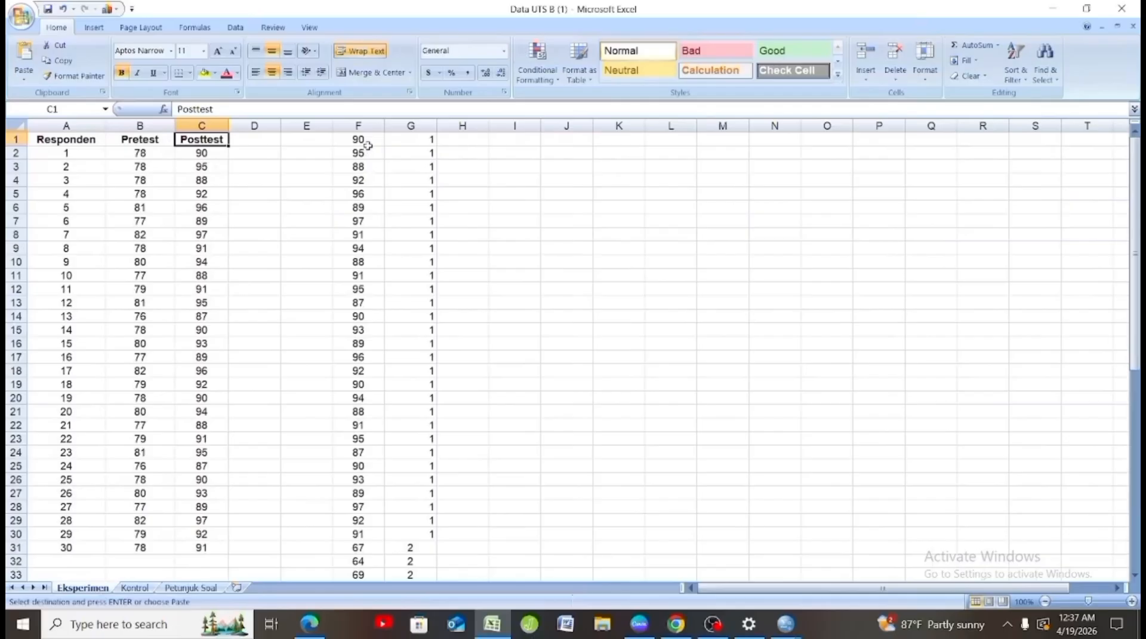
# - Examine the stacked posttest scores in column F and their group codes 1 and 2 in column G
pyautogui.scroll(-18, 397, 317)
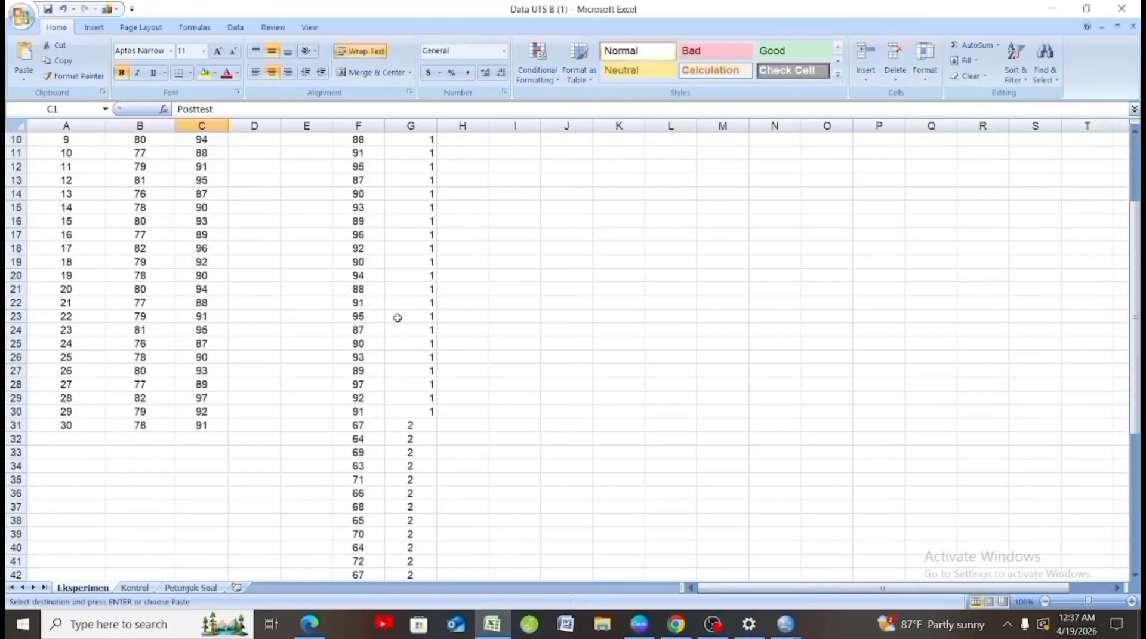
pyautogui.scroll(18, 397, 318)
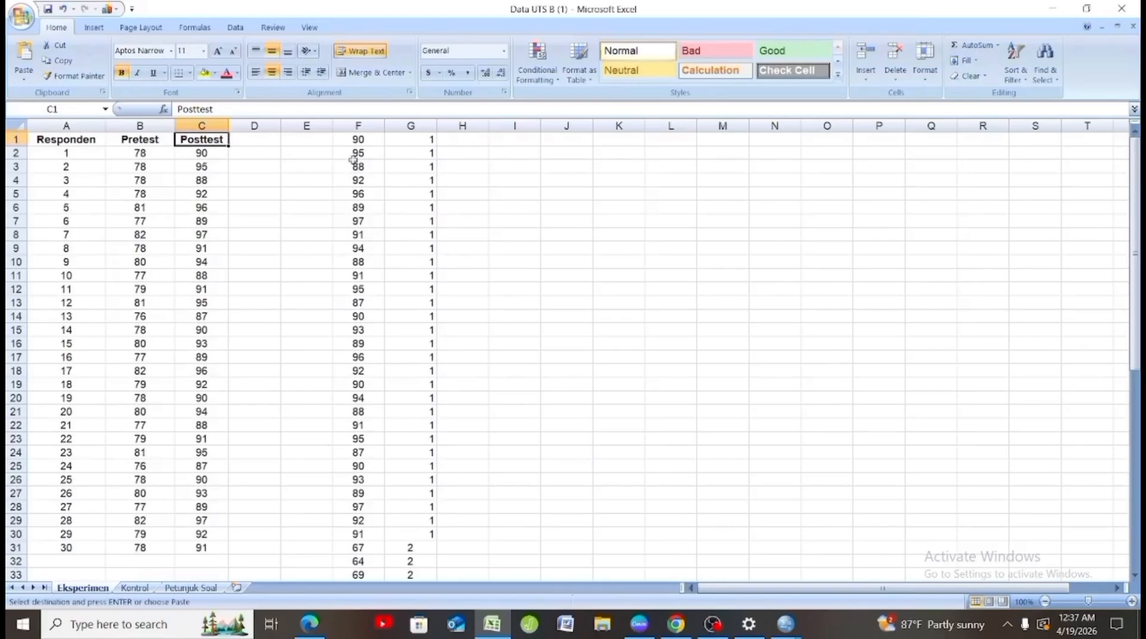
pyautogui.click(429, 141)
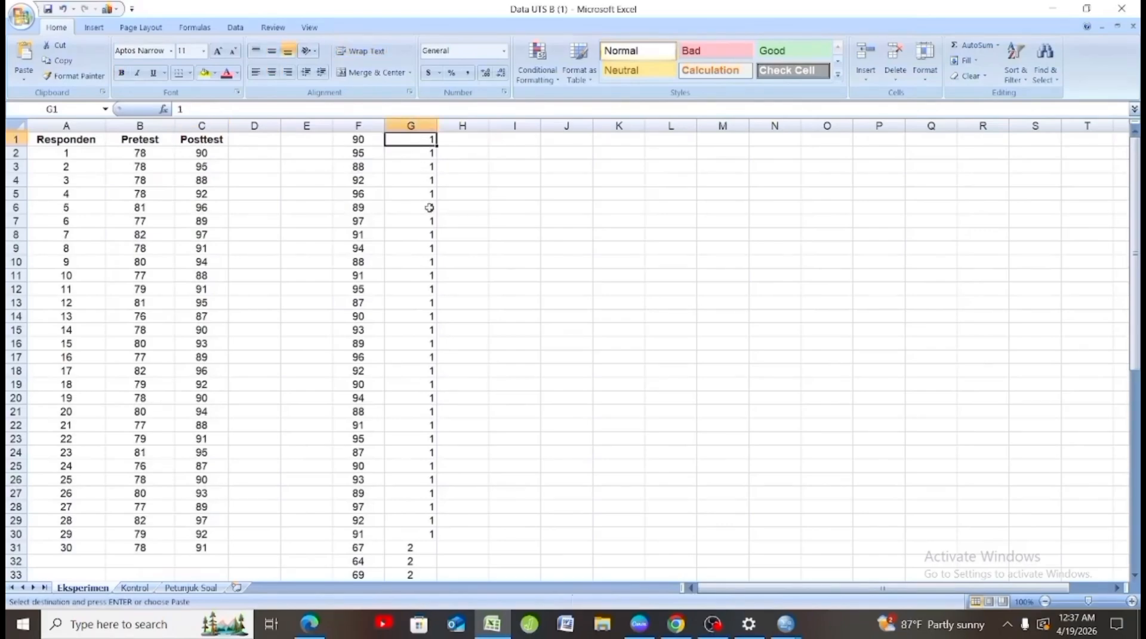
pyautogui.scroll(-4, 435, 309)
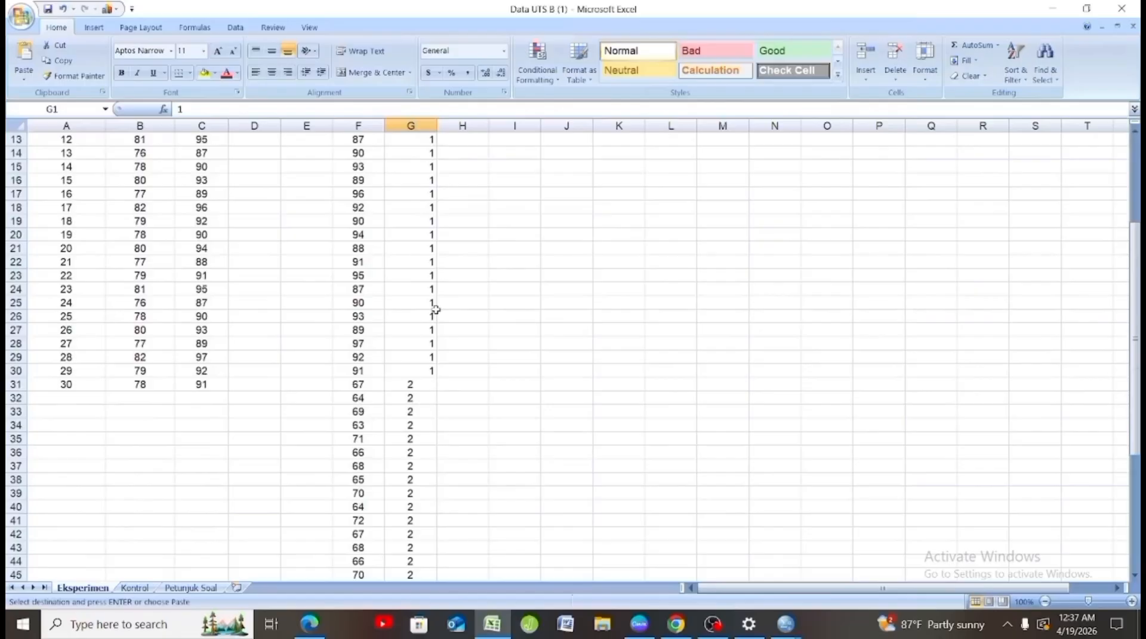
pyautogui.scroll(-1, 436, 309)
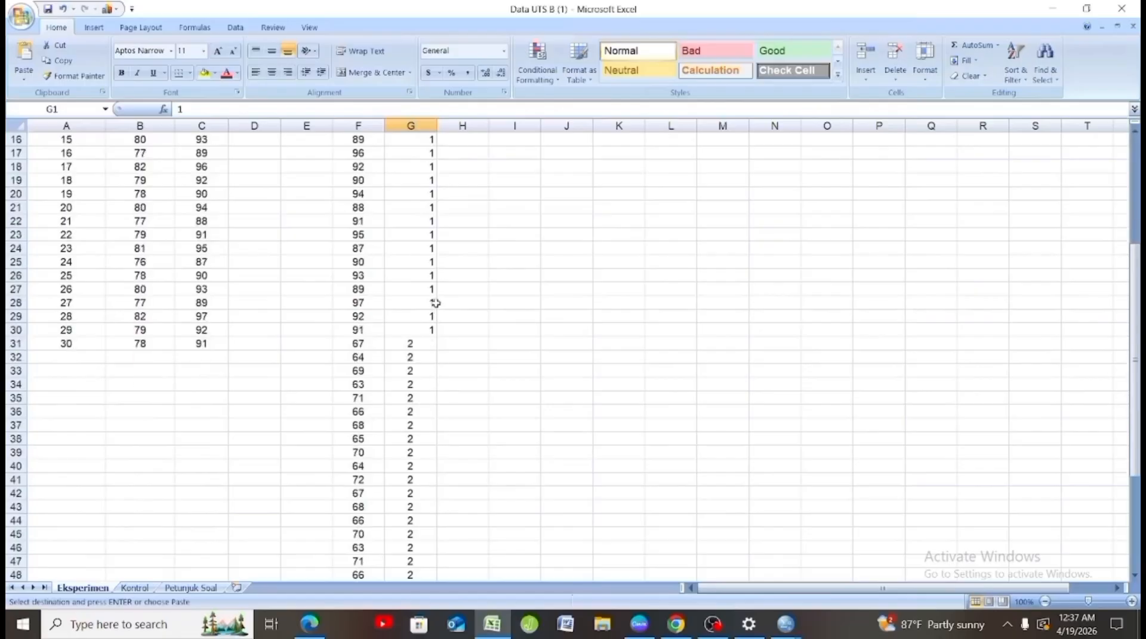
pyautogui.click(423, 342)
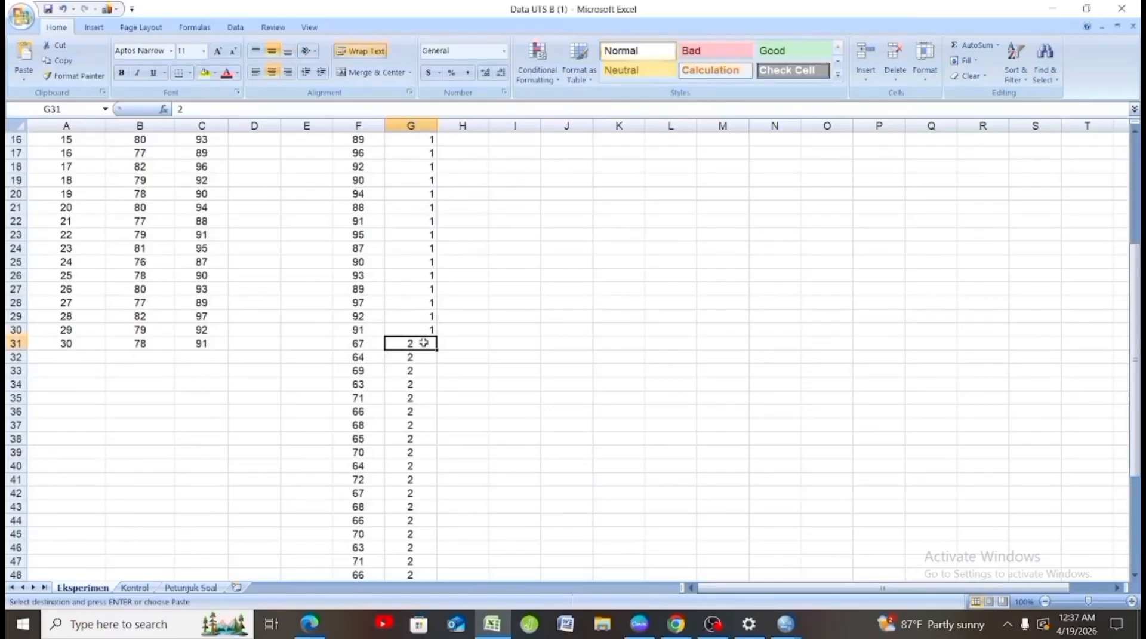
pyautogui.scroll(5, 423, 342)
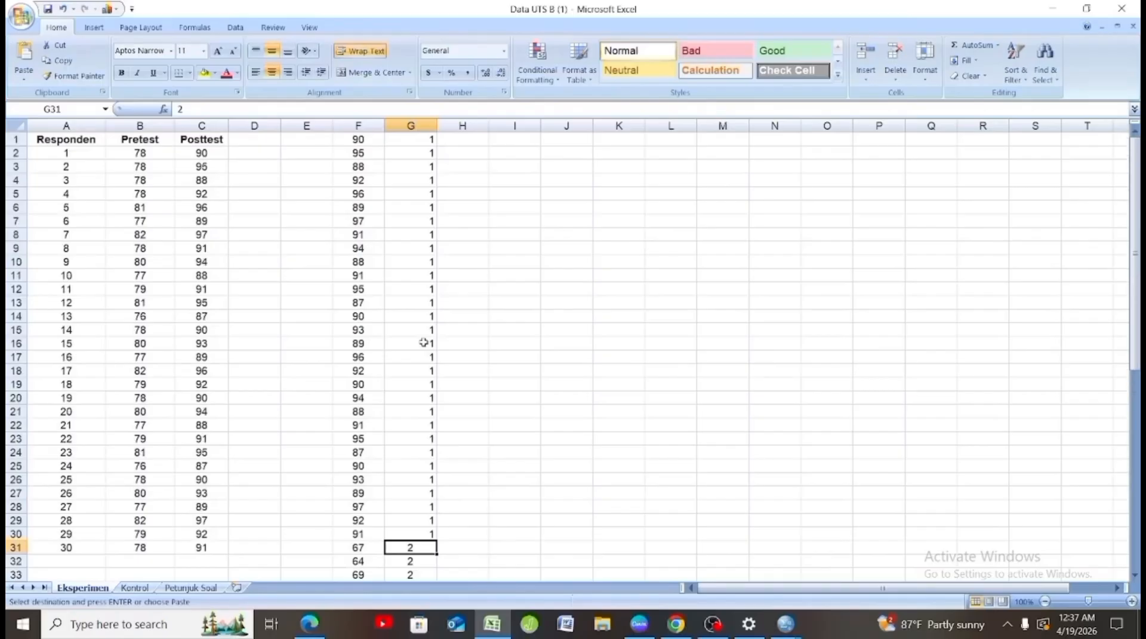
pyautogui.click(372, 139)
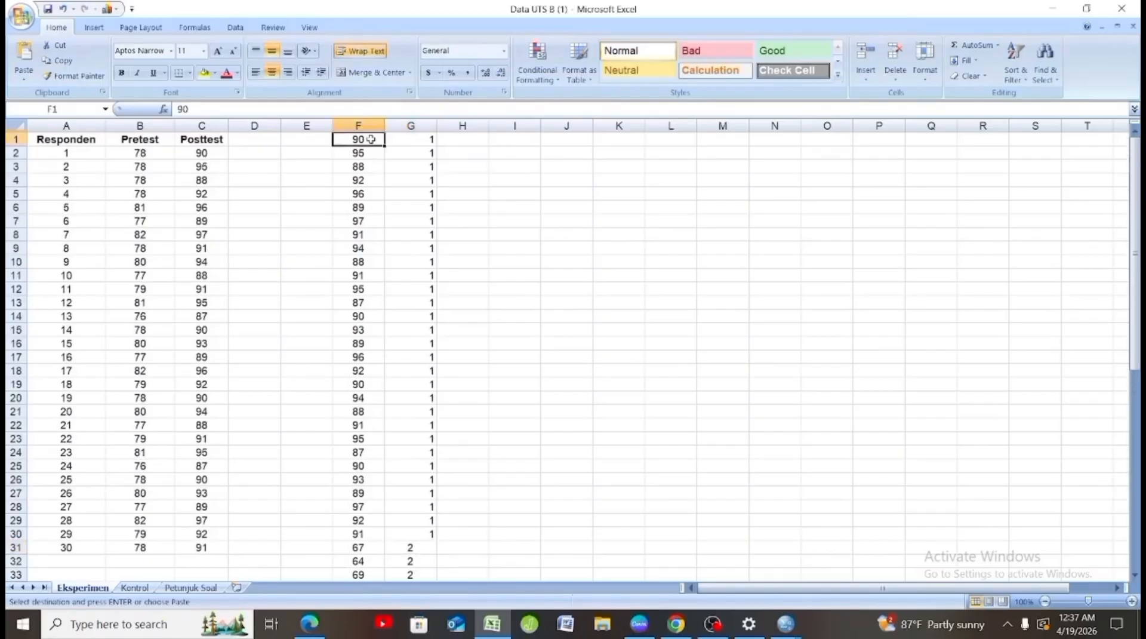
pyautogui.moveTo(372, 140); pyautogui.dragTo(421, 513)
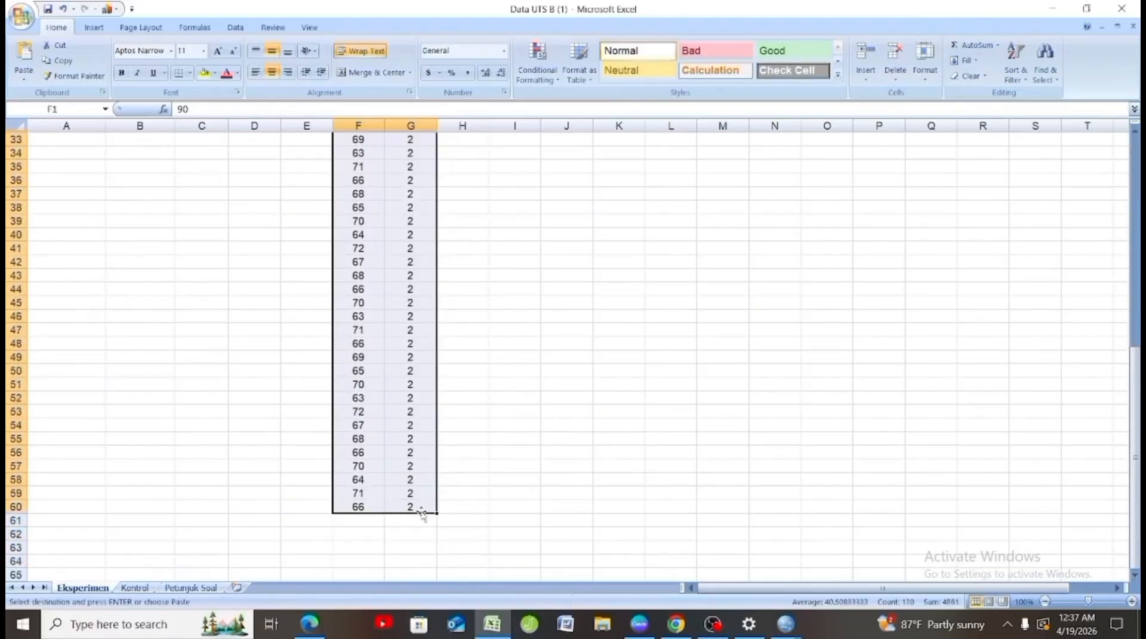
pyautogui.rightClick(501, 493)
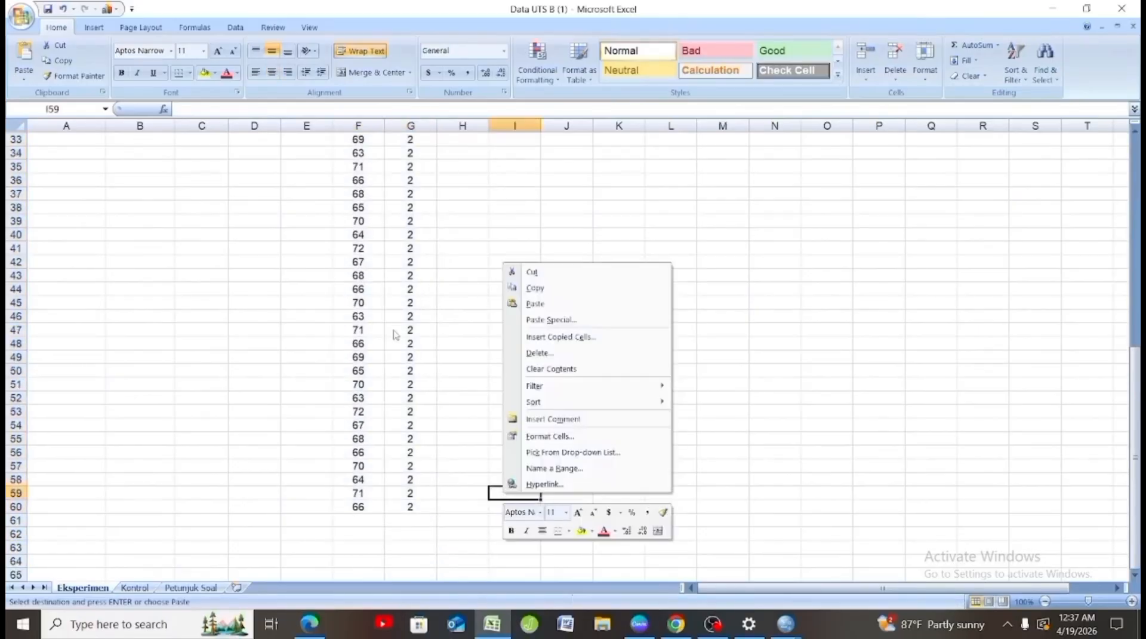
pyautogui.press('Escape')
pyautogui.scroll(10, 392, 328)
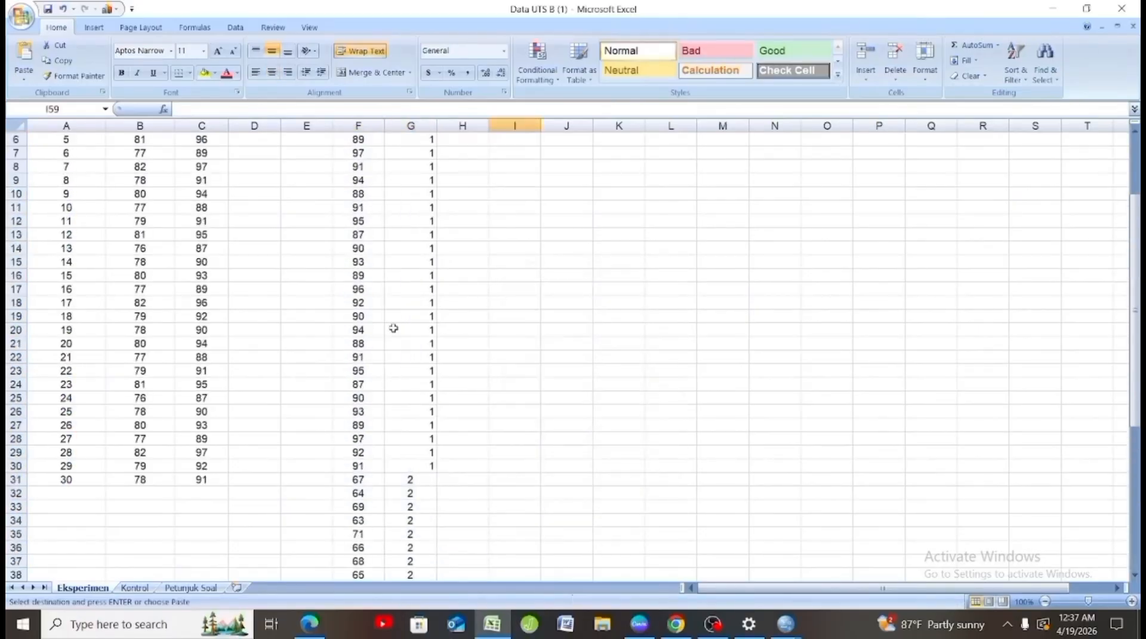
pyautogui.click(375, 139)
pyautogui.press('Escape')
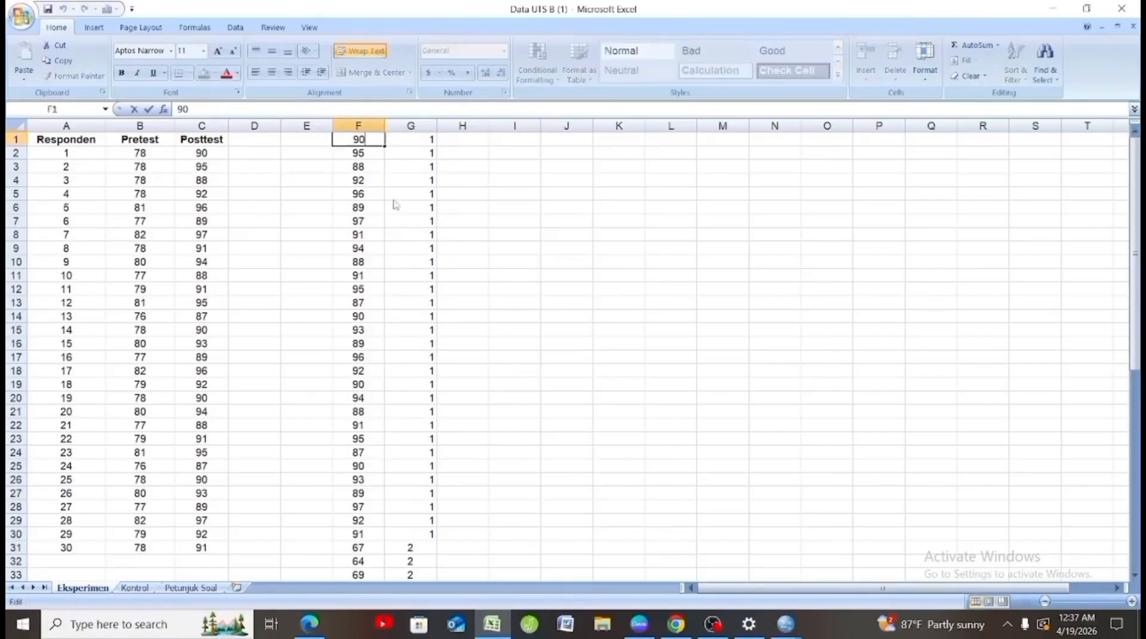
pyautogui.click(391, 204)
pyautogui.moveTo(392, 204); pyautogui.dragTo(481, 388)
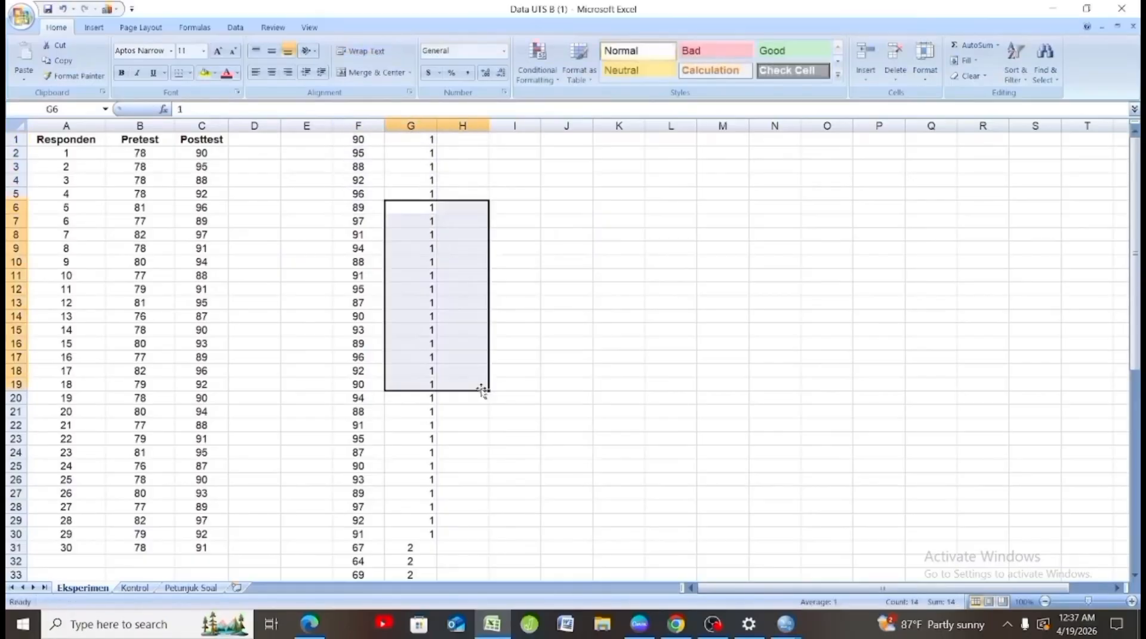
pyautogui.click(625, 352)
pyautogui.click(372, 144)
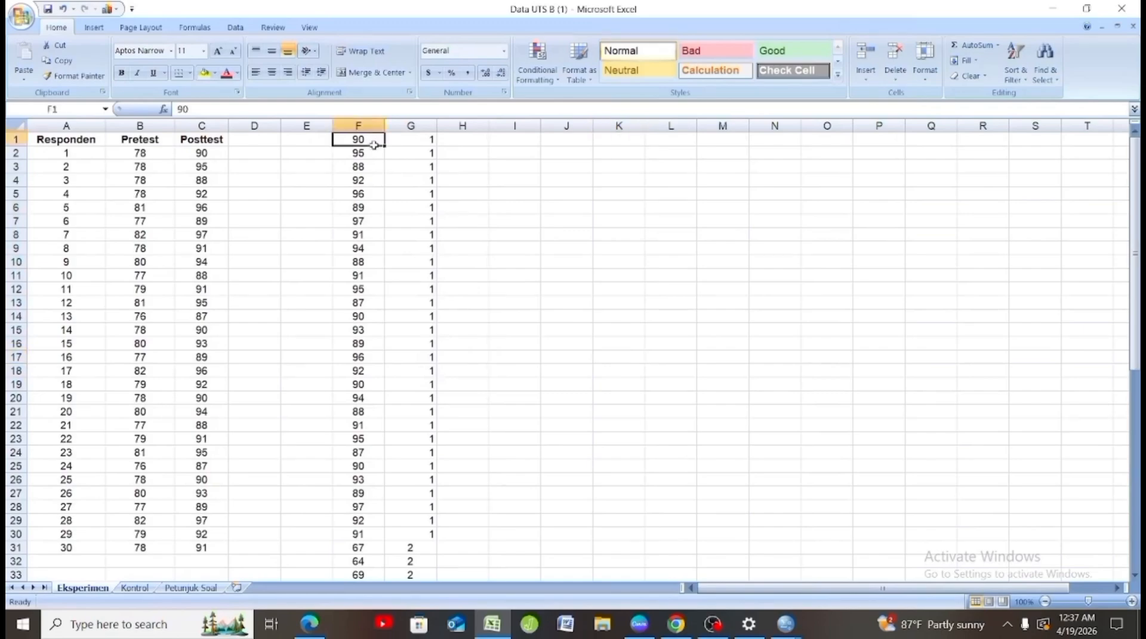
pyautogui.moveTo(383, 146); pyautogui.dragTo(412, 208)
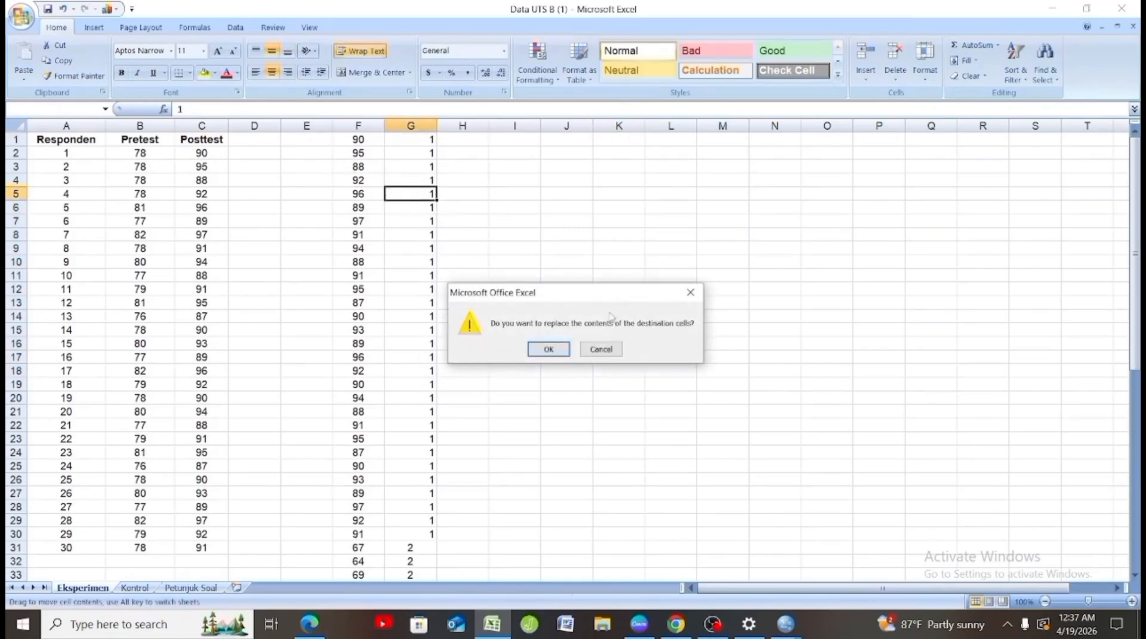
pyautogui.click(687, 296)
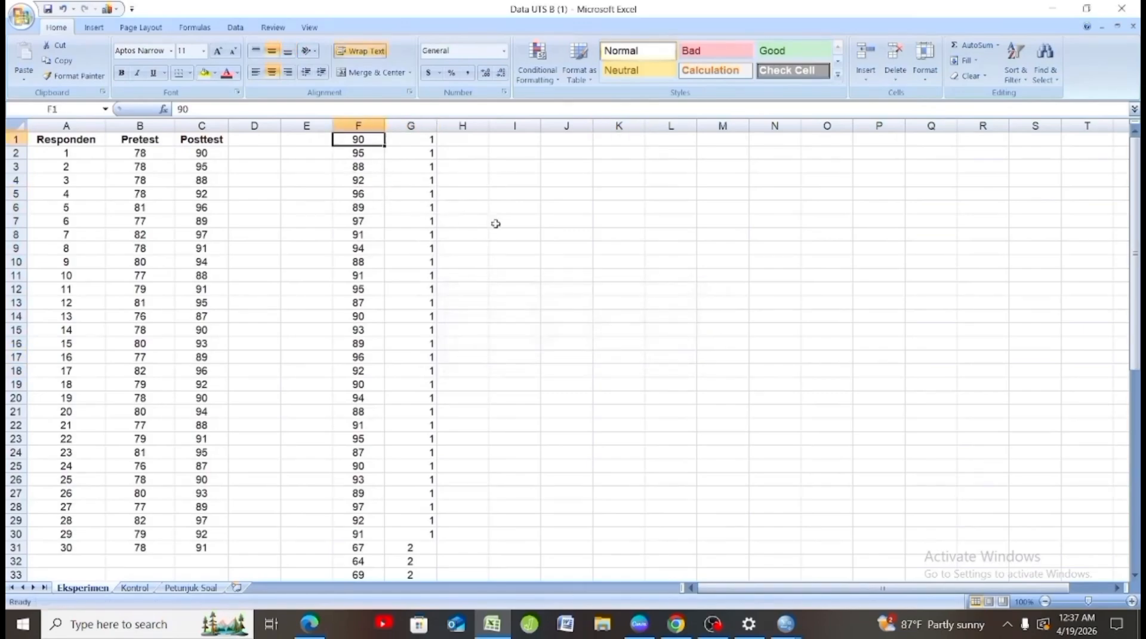
# - Copy the stacked posttest scores and group codes in range F1:G60 of the Eksperimen sheet
pyautogui.click(428, 168)
pyautogui.moveTo(374, 136); pyautogui.dragTo(427, 548)
pyautogui.rightClick(427, 547)
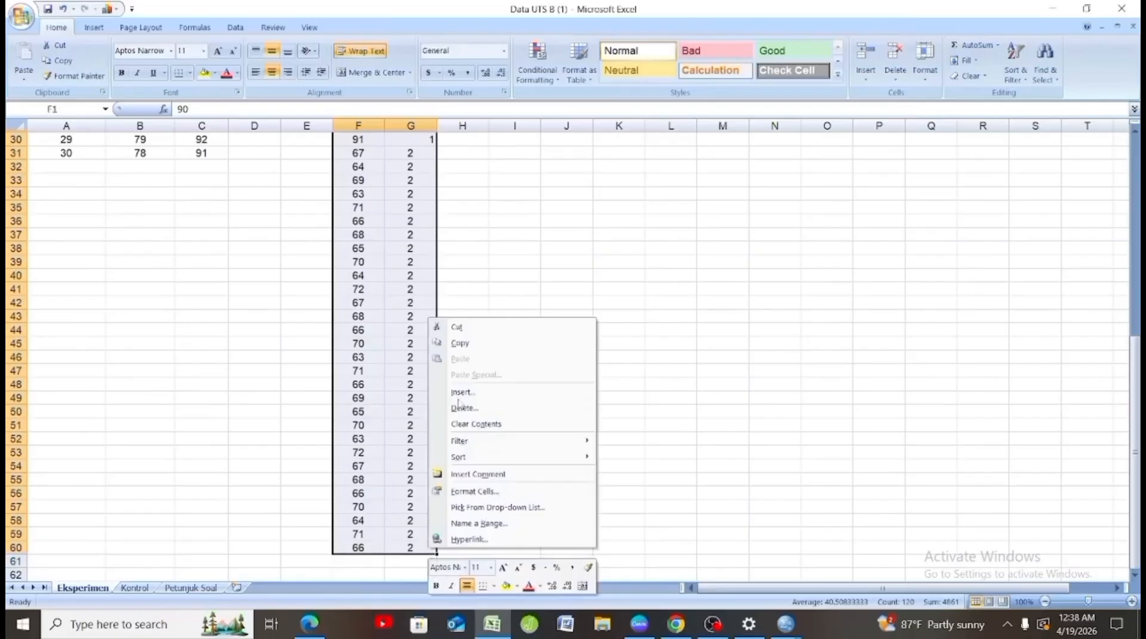
pyautogui.click(471, 342)
pyautogui.scroll(10, 750, 547)
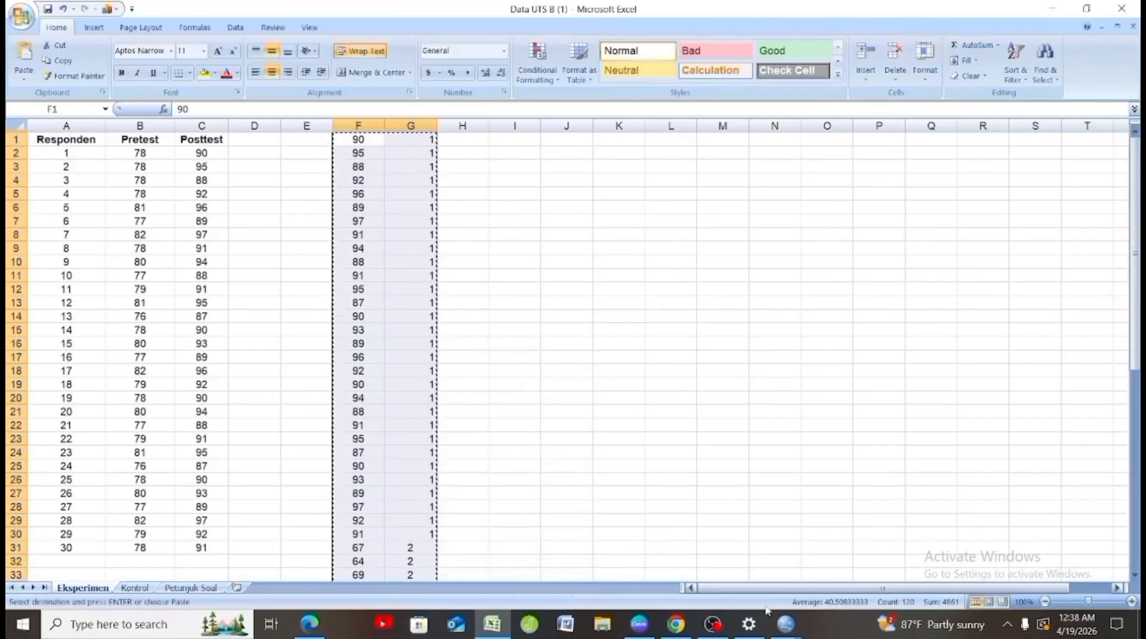
# - Switch to the empty SPSS data editor and paste the copied scores and group codes starting at the first cell
pyautogui.moveTo(773, 629)
pyautogui.click(737, 582)
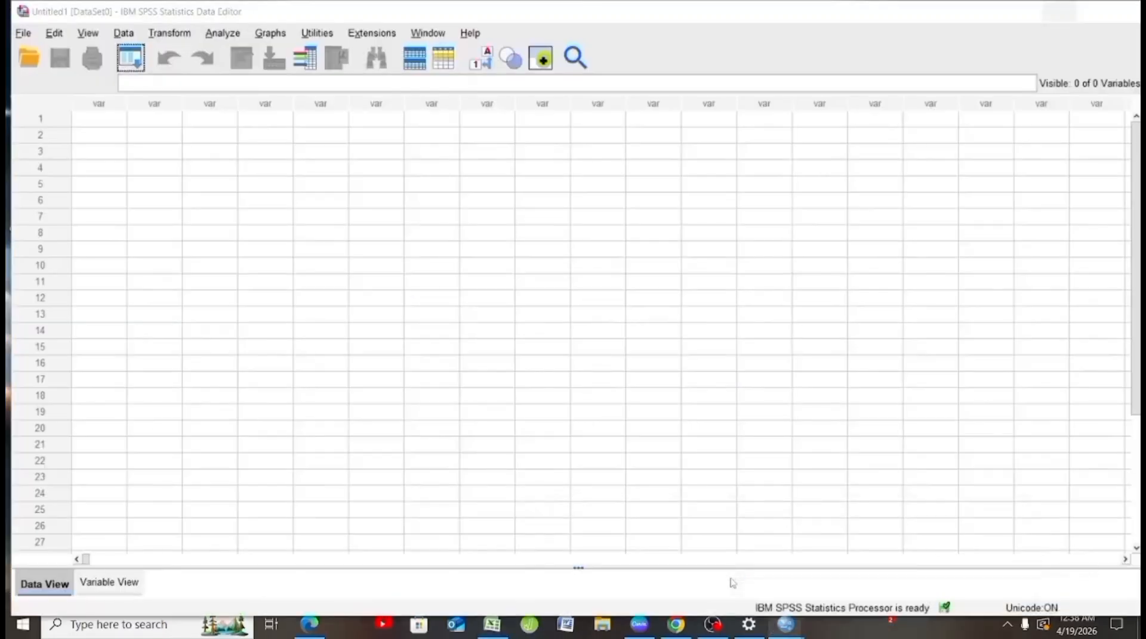
pyautogui.click(123, 121)
pyautogui.rightClick(123, 120)
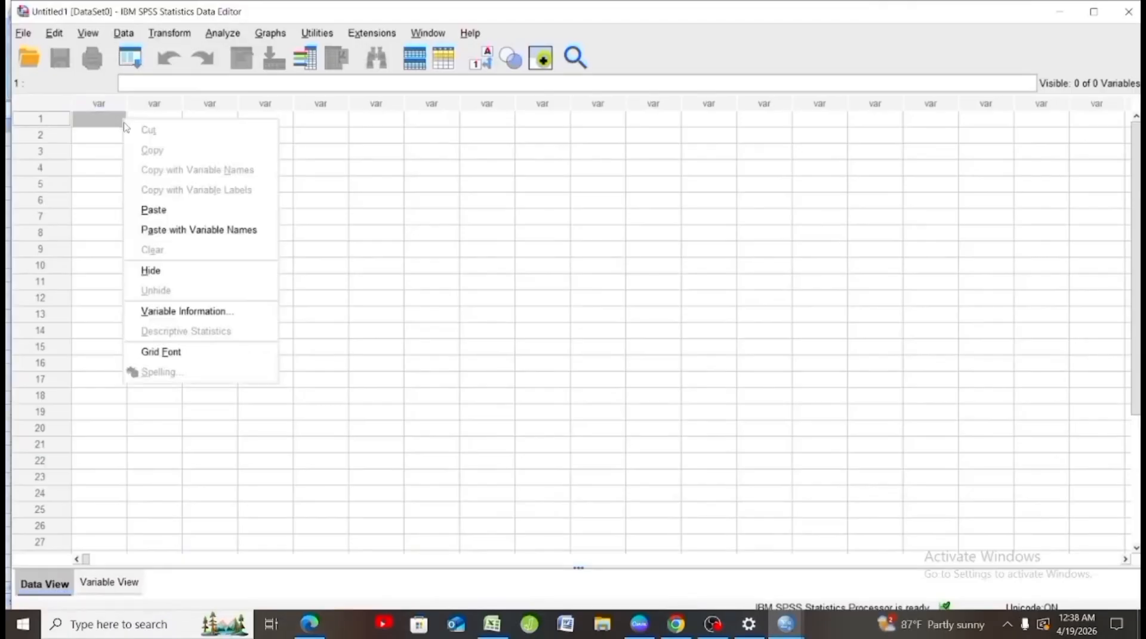
pyautogui.click(162, 218)
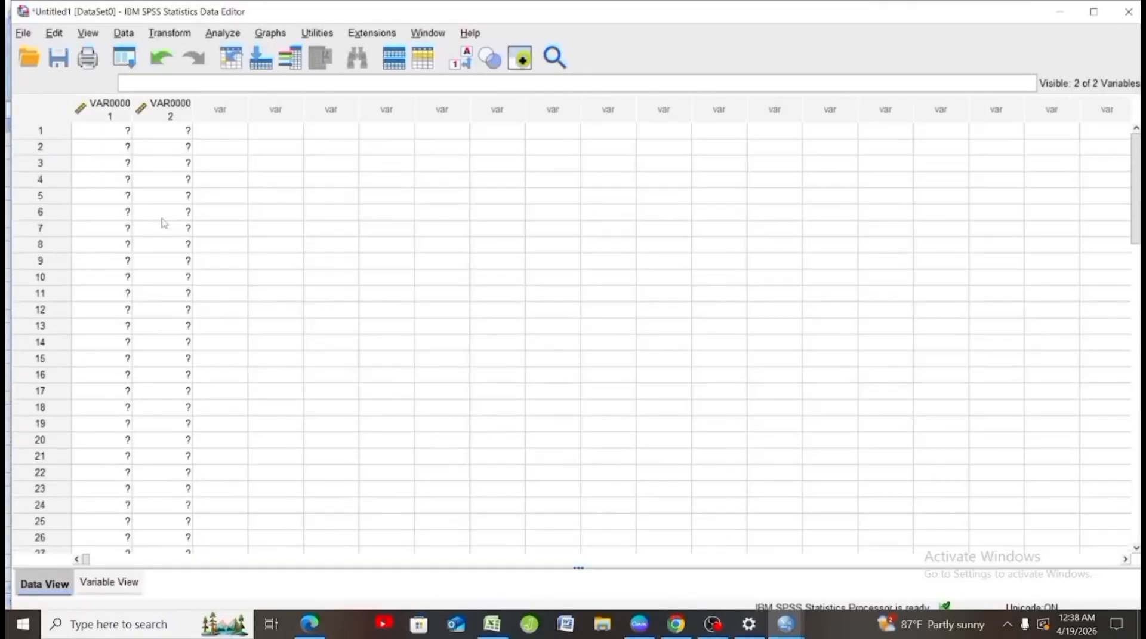
# - Show the variable definitions and rename the first variable as nilai
pyautogui.click(93, 591)
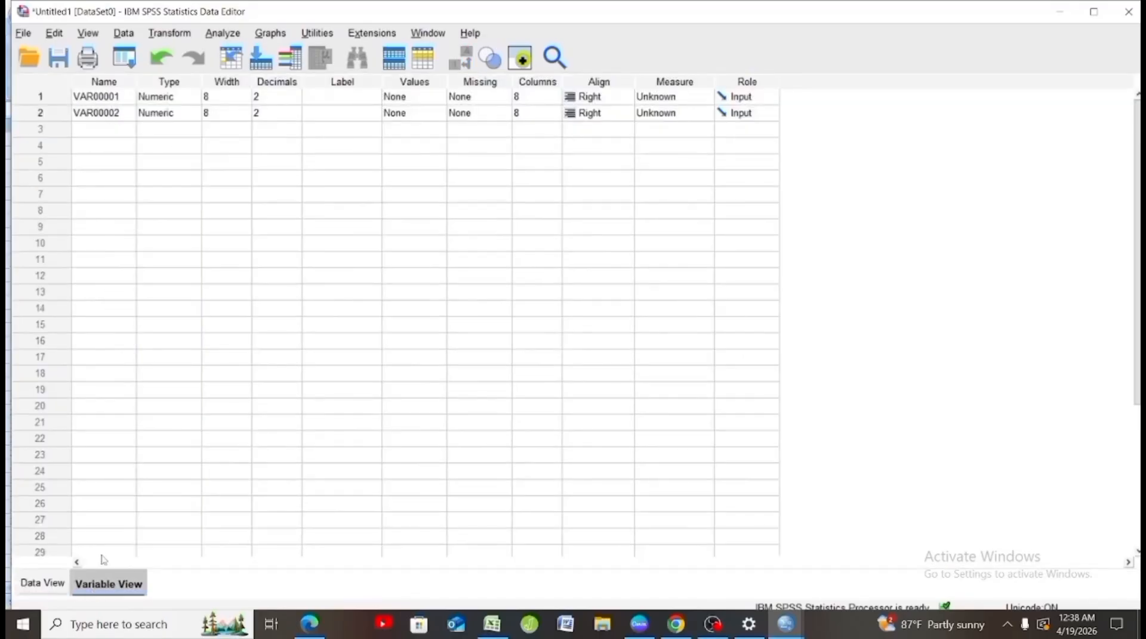
pyautogui.doubleClick(121, 96)
pyautogui.press('BackSpace')
pyautogui.press('BackSpace')
pyautogui.press('BackSpace')
pyautogui.press('BackSpace')
pyautogui.press('BackSpace')
pyautogui.press('BackSpace')
pyautogui.press('BackSpace')
pyautogui.press('BackSpace')
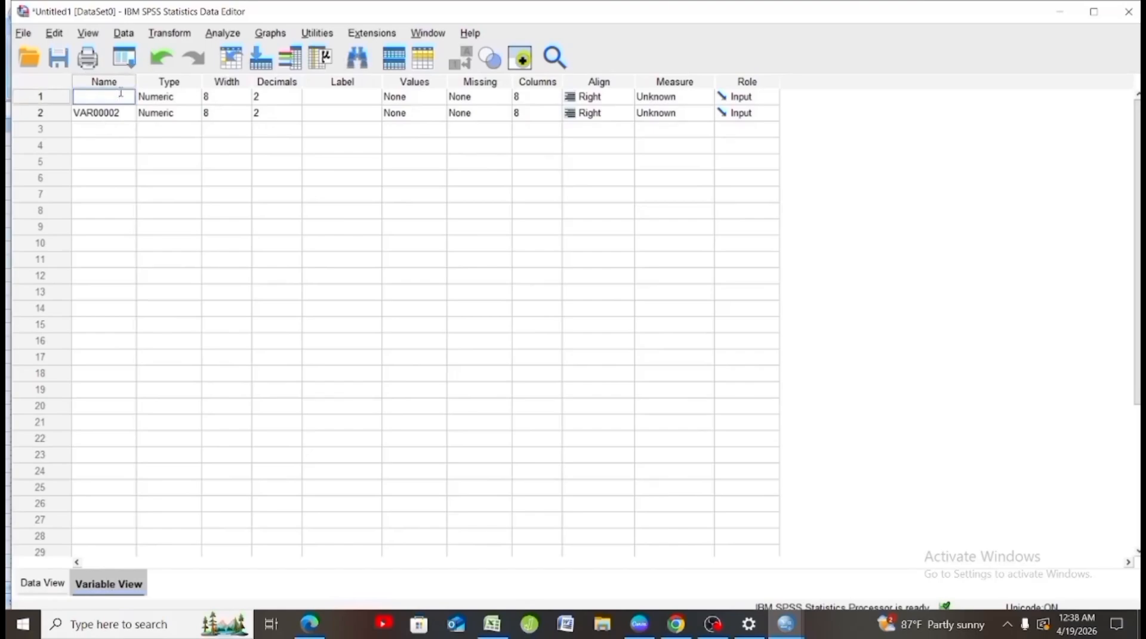
pyautogui.write('nilai')
# - Rename the second variable as kelas
pyautogui.doubleClick(122, 113)
pyautogui.press('BackSpace')
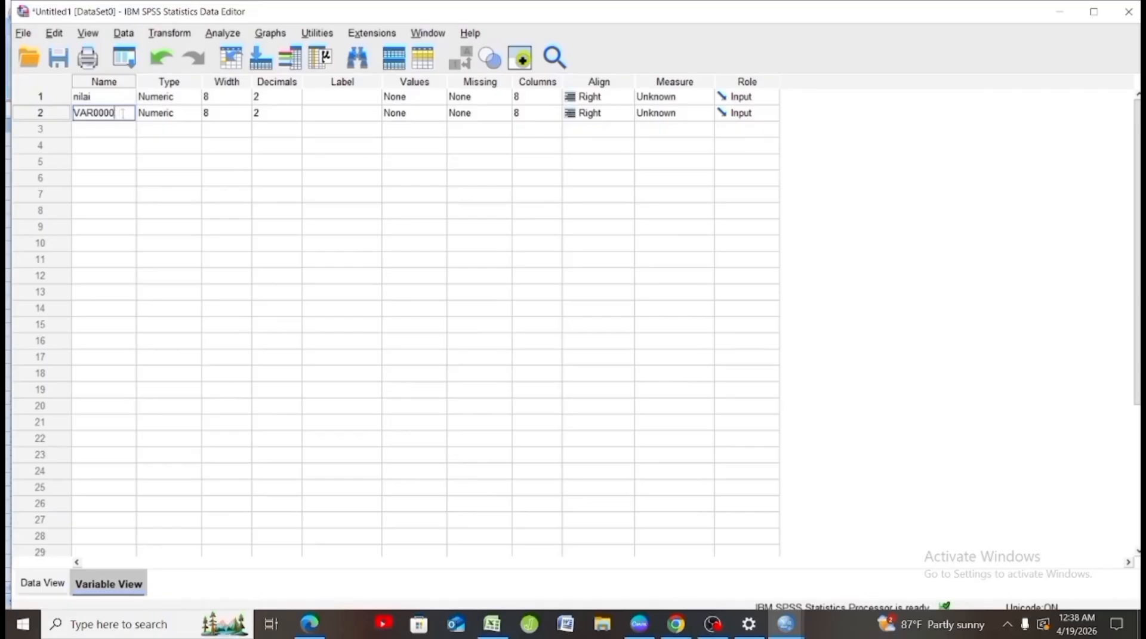
pyautogui.press('BackSpace')
pyautogui.press('BackSpace')
pyautogui.press('BackSpace')
pyautogui.press('BackSpace')
pyautogui.press('BackSpace')
pyautogui.press('BackSpace')
pyautogui.press('BackSpace')
pyautogui.write('kelas')
# - Set the decimals of both the nilai and kelas variables to 0
pyautogui.click(280, 97)
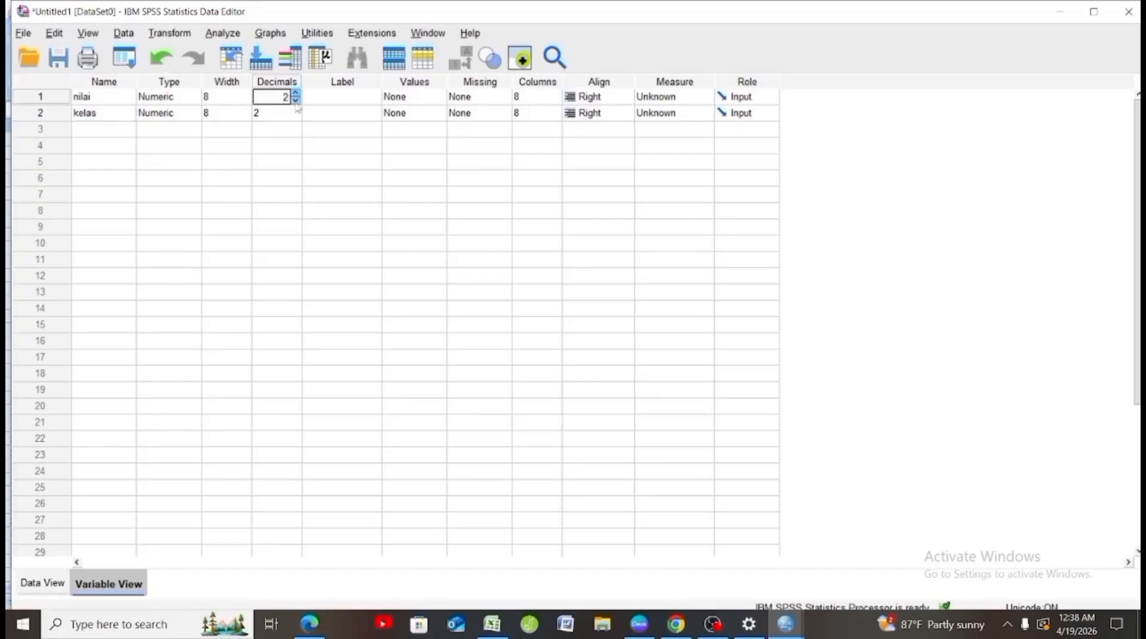
pyautogui.click(294, 114)
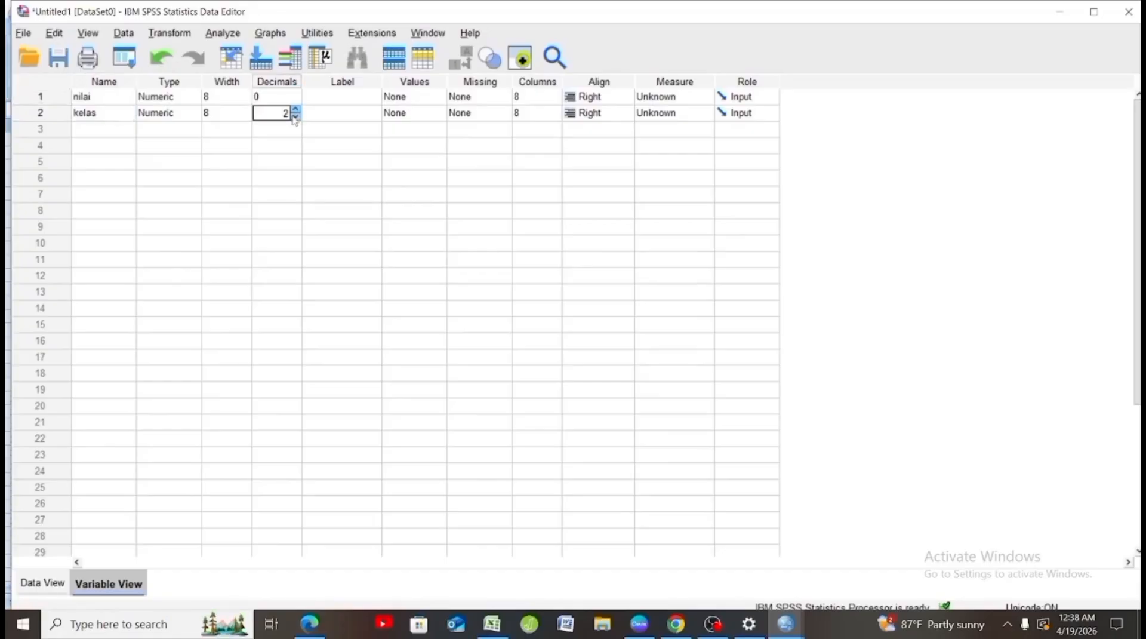
pyautogui.click(296, 117)
# - Enter the label nilai for the first variable and kalas for the second
pyautogui.click(325, 92)
pyautogui.write('n')
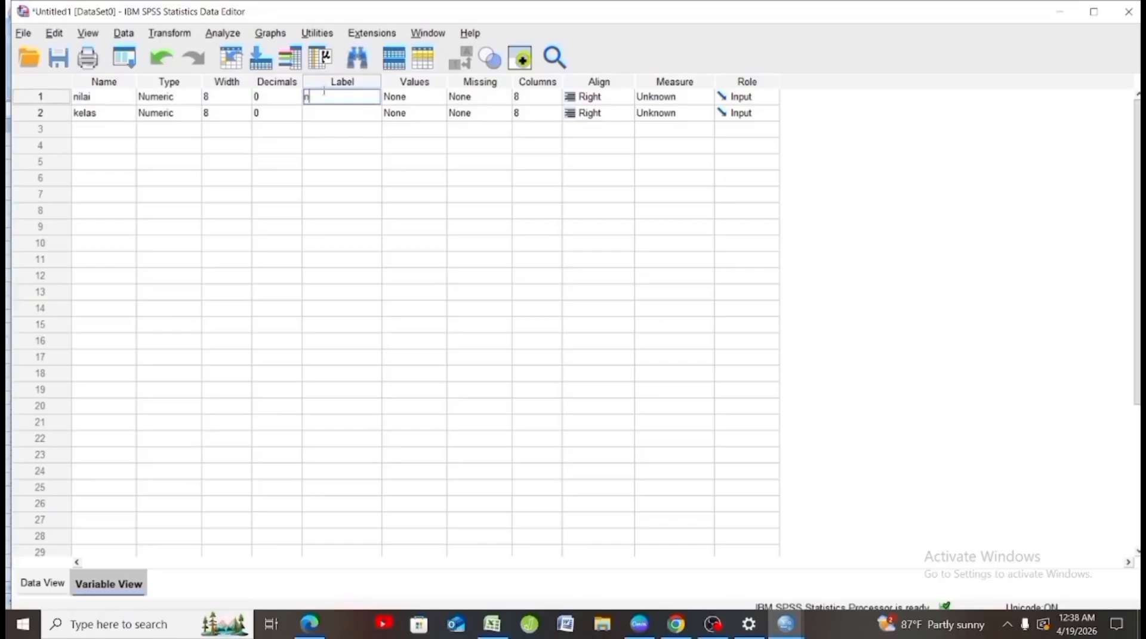
pyautogui.write('ilai')
pyautogui.click(317, 114)
pyautogui.write('kelas')
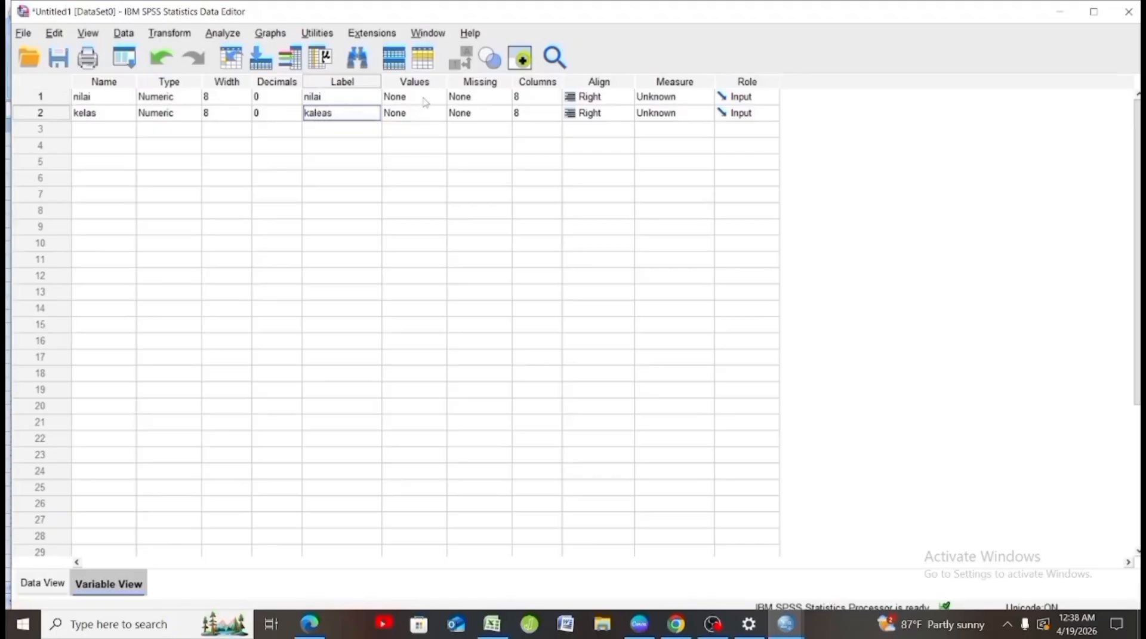
pyautogui.press('BackSpace')
pyautogui.press('BackSpace')
pyautogui.press('BackSpace')
pyautogui.write('as')
# - Label value 1 of the nilai variable as "nilai postes kelas ekperimen" and start a second entry for value 2
pyautogui.click(430, 100)
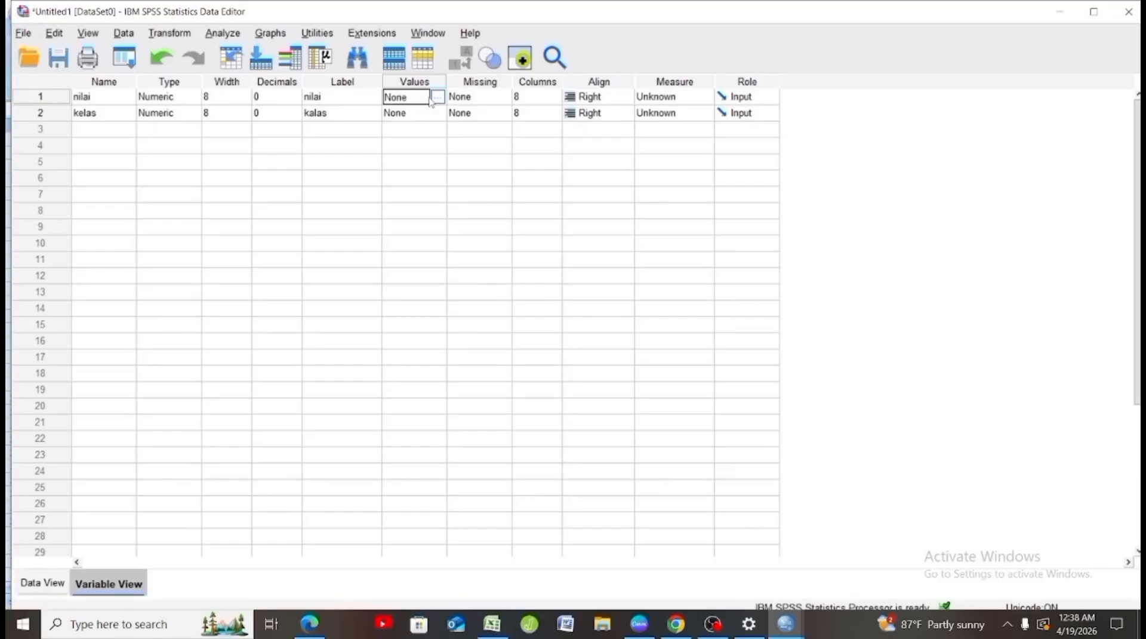
pyautogui.click(437, 98)
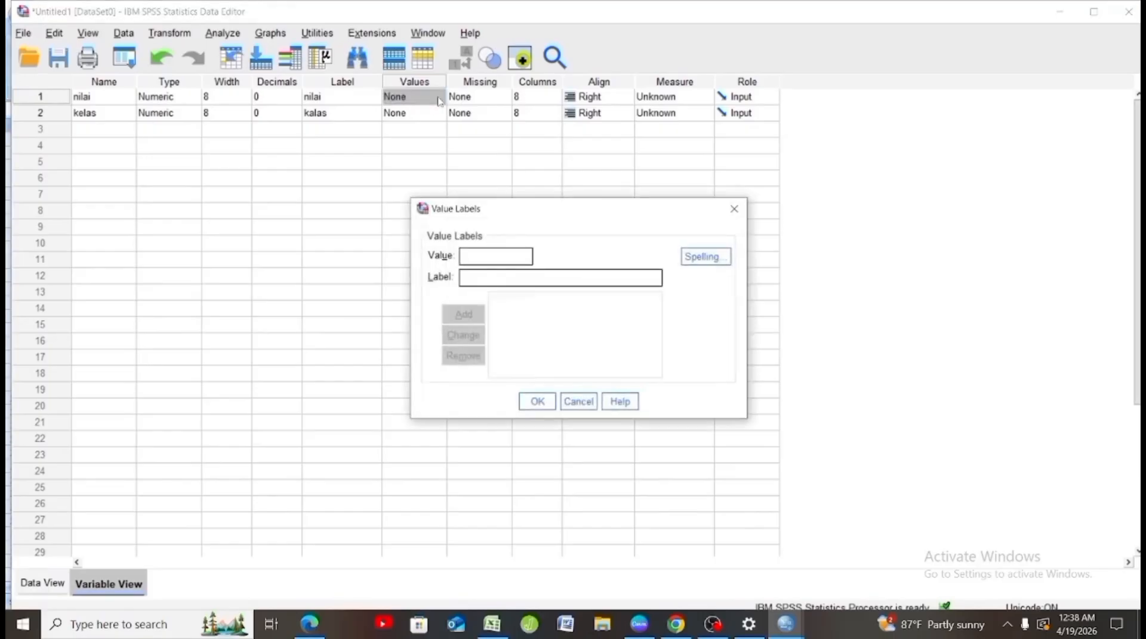
pyautogui.write('1')
pyautogui.write('nilai')
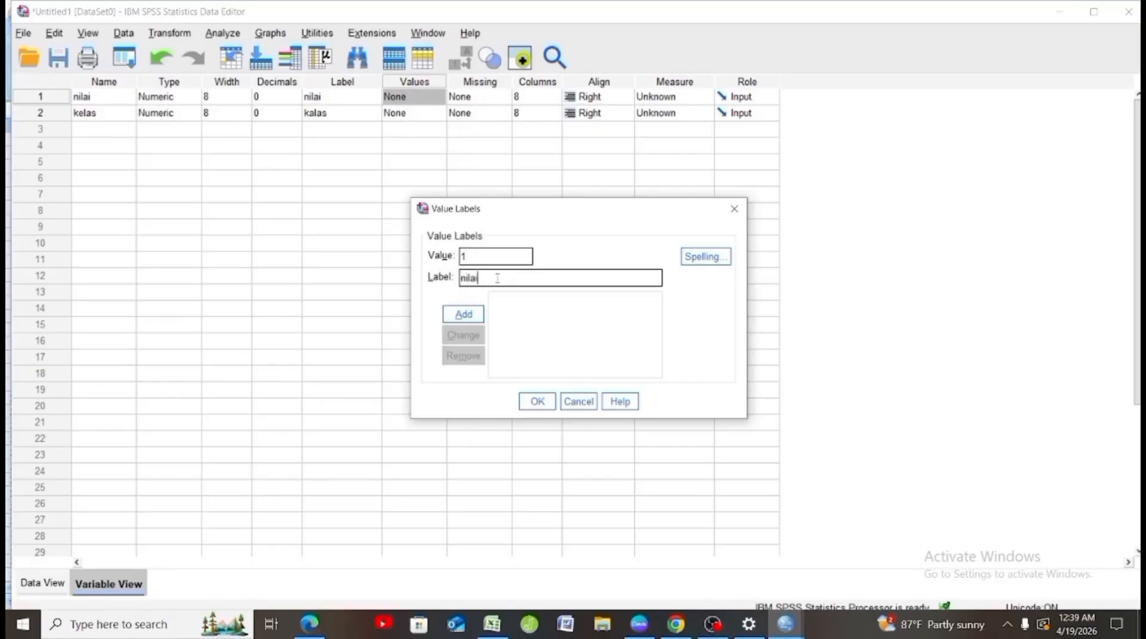
pyautogui.write(' postes')
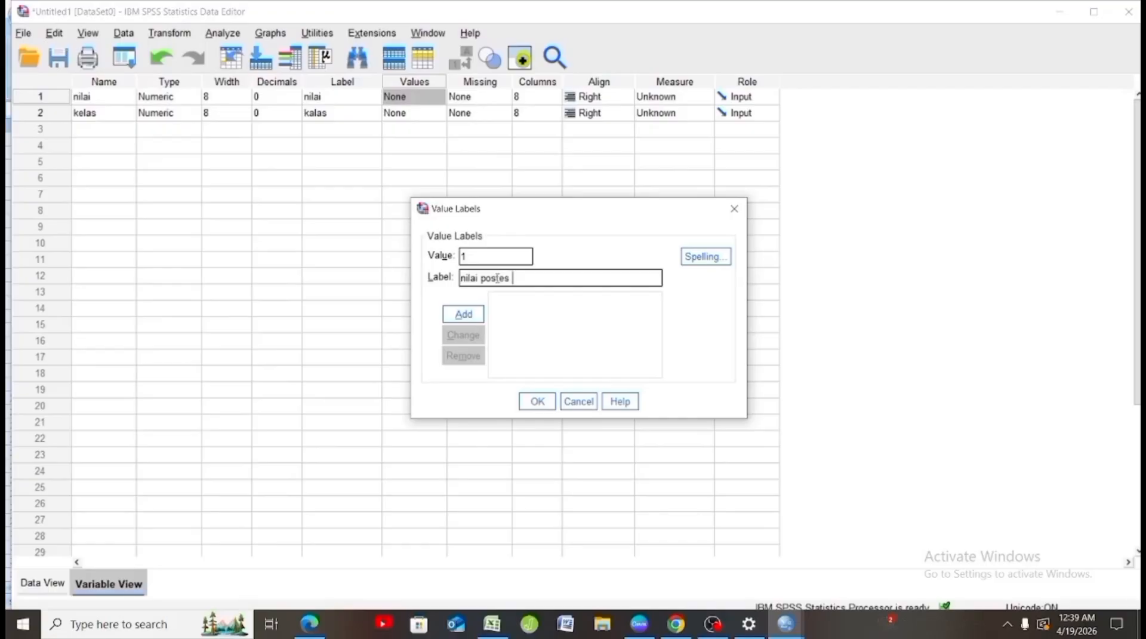
pyautogui.write(' kelas ekperimen')
pyautogui.click(476, 313)
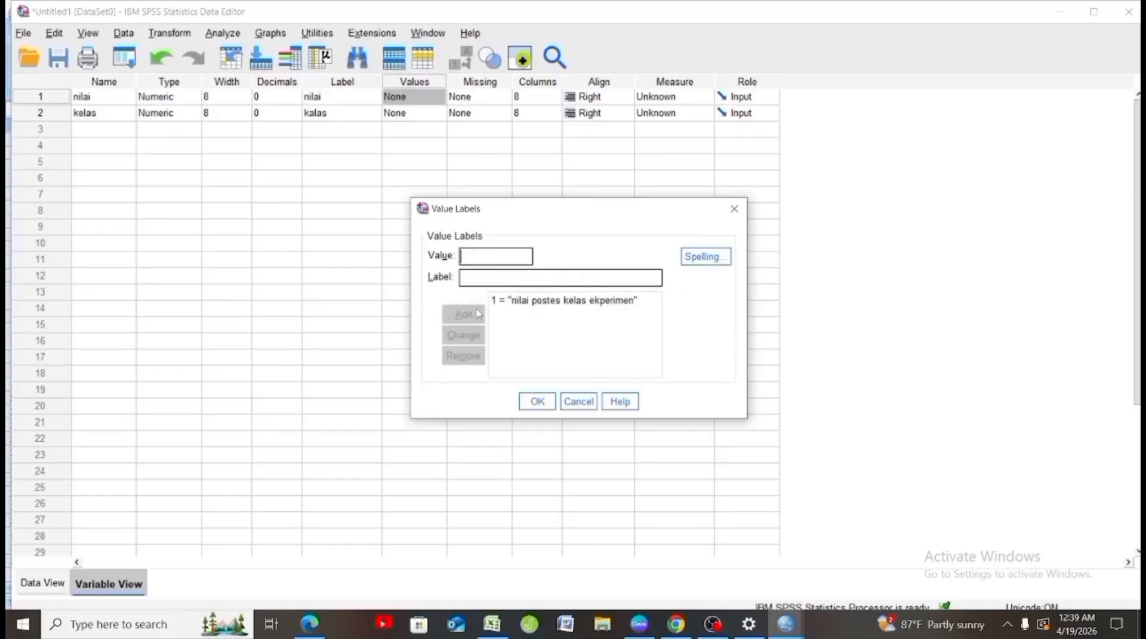
pyautogui.write('2')
pyautogui.click(475, 279)
pyautogui.write('ni')
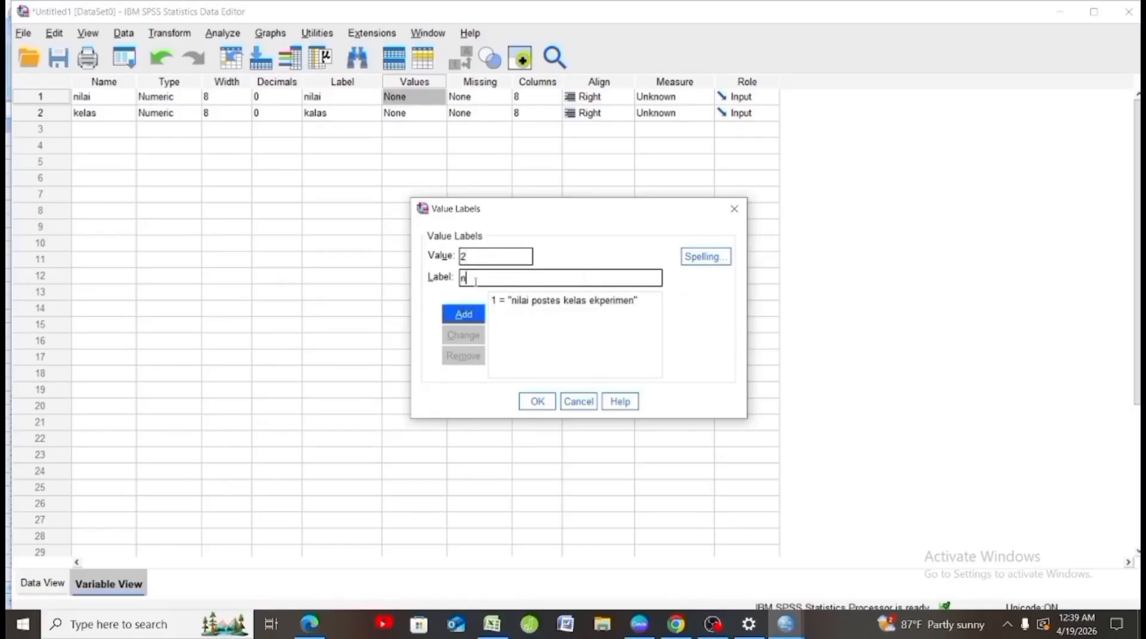
pyautogui.write('lai p')
pyautogui.press('BackSpace')
pyautogui.press('BackSpace')
pyautogui.press('BackSpace')
pyautogui.press('BackSpace')
pyautogui.press('BackSpace')
pyautogui.press('BackSpace')
pyautogui.press('BackSpace')
pyautogui.write('postes nilai')
pyautogui.press('BackSpace')
pyautogui.press('BackSpace')
pyautogui.press('BackSpace')
pyautogui.press('BackSpace')
pyautogui.press('BackSpace')
pyautogui.press('BackSpace')
pyautogui.press('BackSpace')
pyautogui.press('BackSpace')
pyautogui.press('BackSpace')
pyautogui.press('BackSpace')
pyautogui.press('BackSpace')
pyautogui.press('BackSpace')
pyautogui.write('ni')
pyautogui.press('BackSpace')
pyautogui.press('BackSpace')
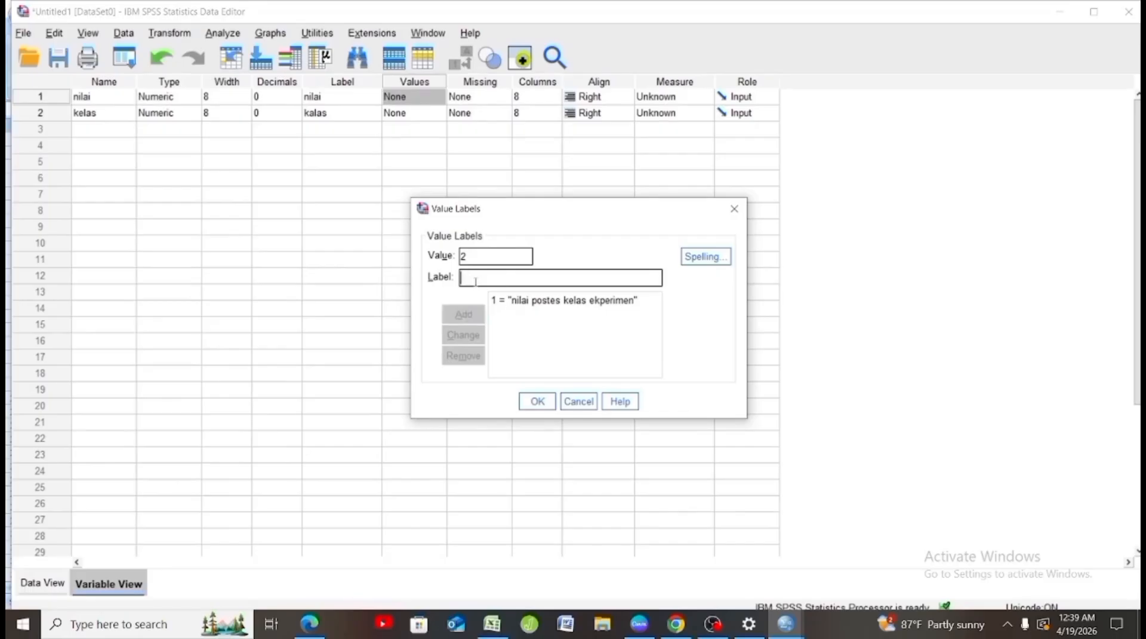
# - Label value 2 as "nilai postes kelas kontrol" and apply the value labels to nilai
pyautogui.write('nilai ')
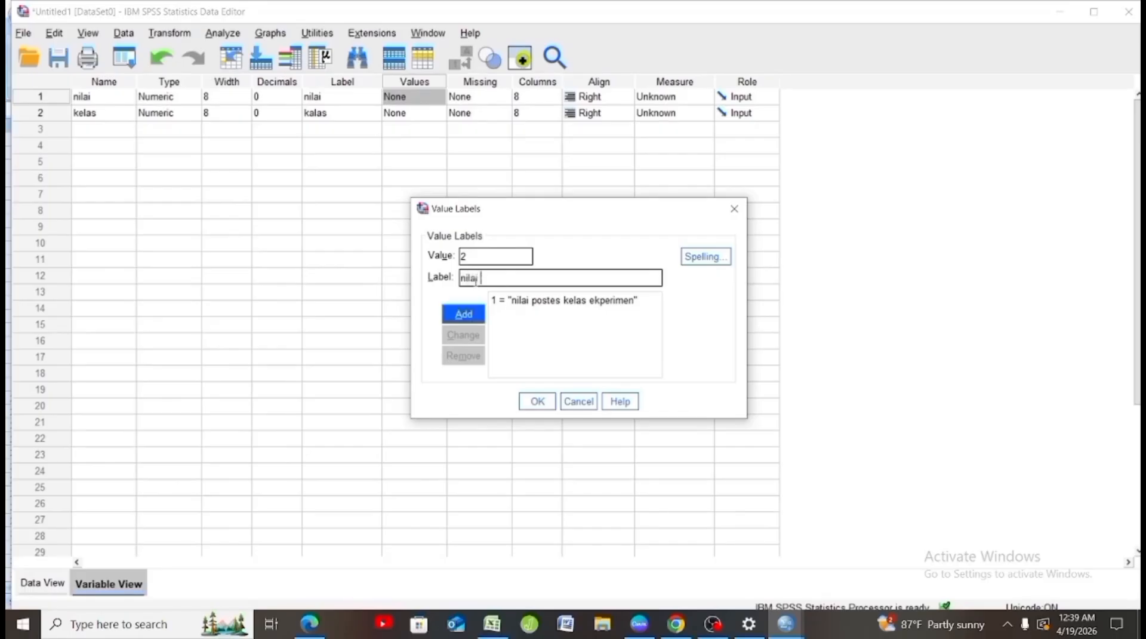
pyautogui.write('postes kelas k')
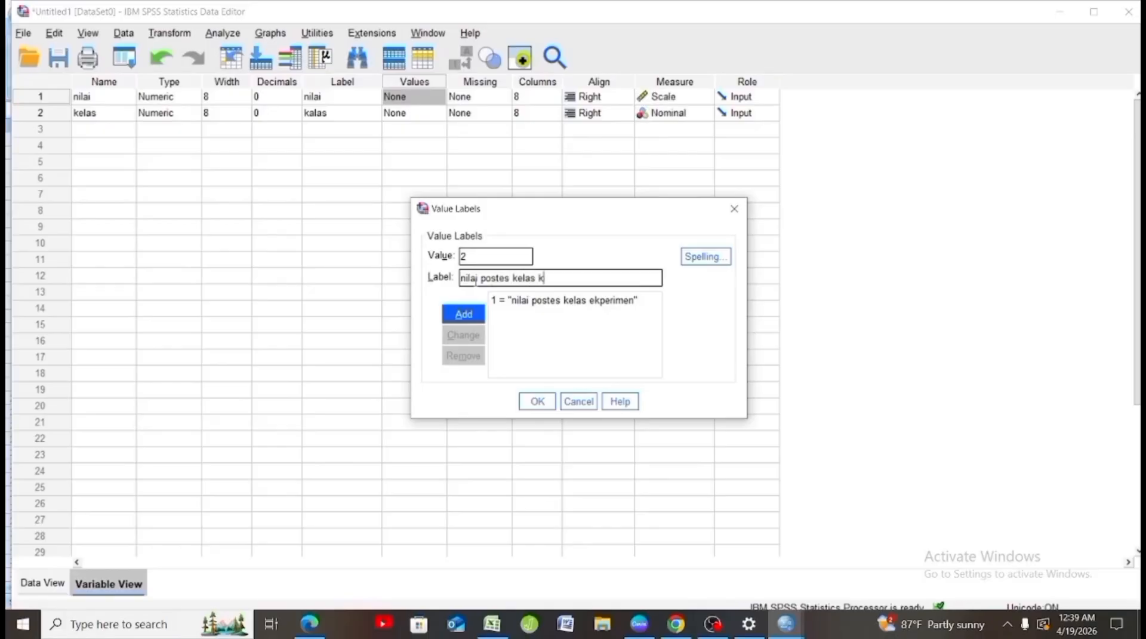
pyautogui.write('ontrol')
pyautogui.click(464, 319)
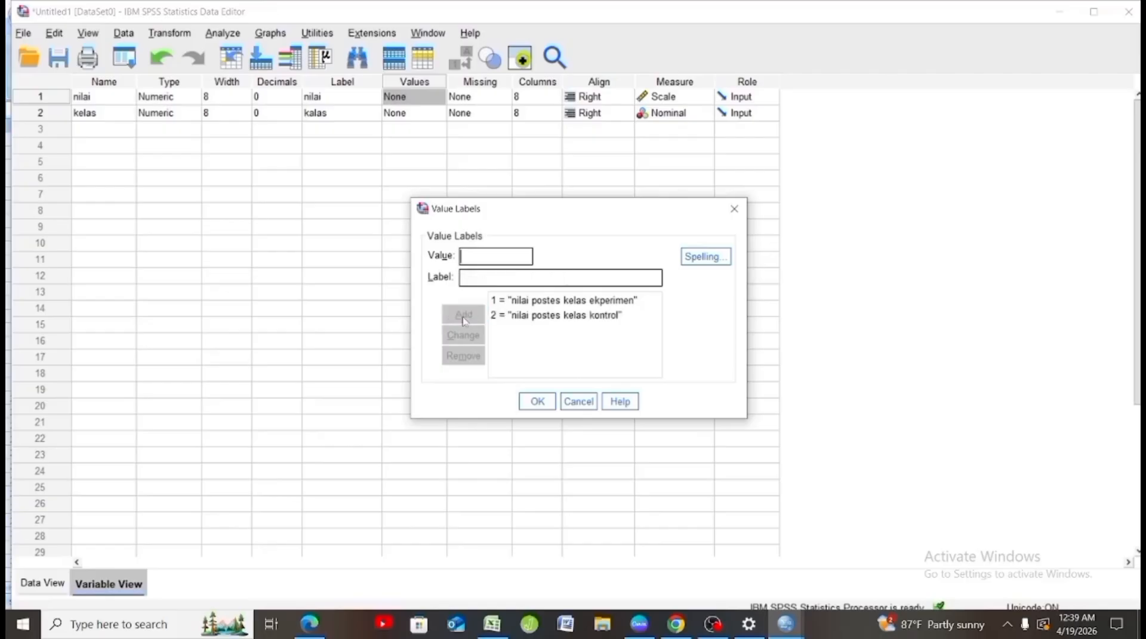
pyautogui.click(546, 402)
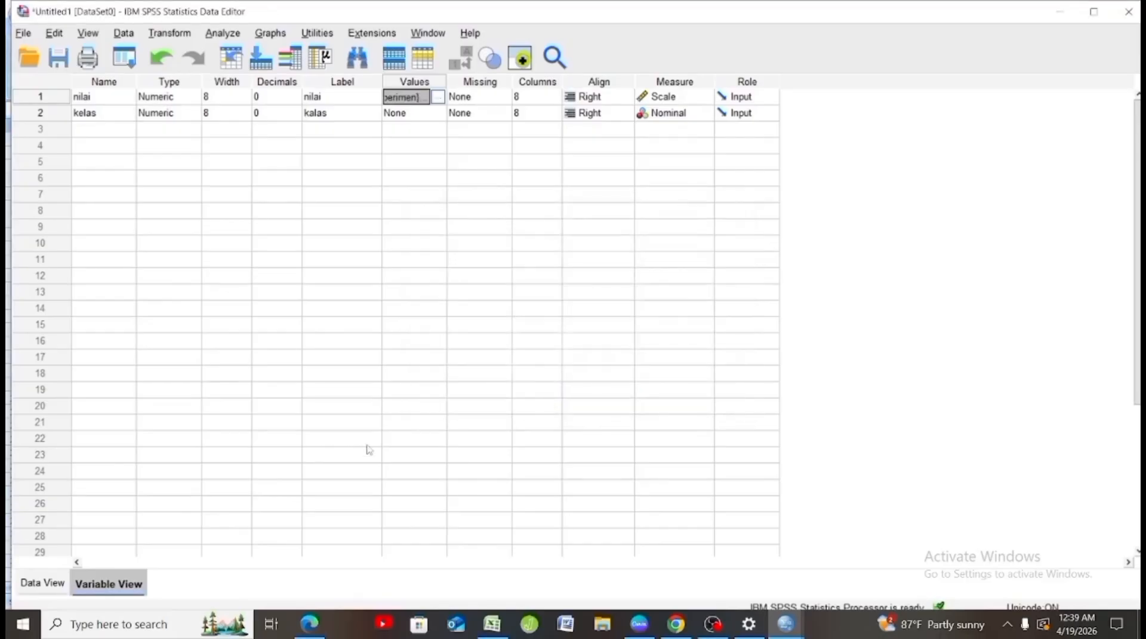
# - Return to the data and set up an Explore analysis with nilai as dependent and kelas as factor
pyautogui.click(26, 577)
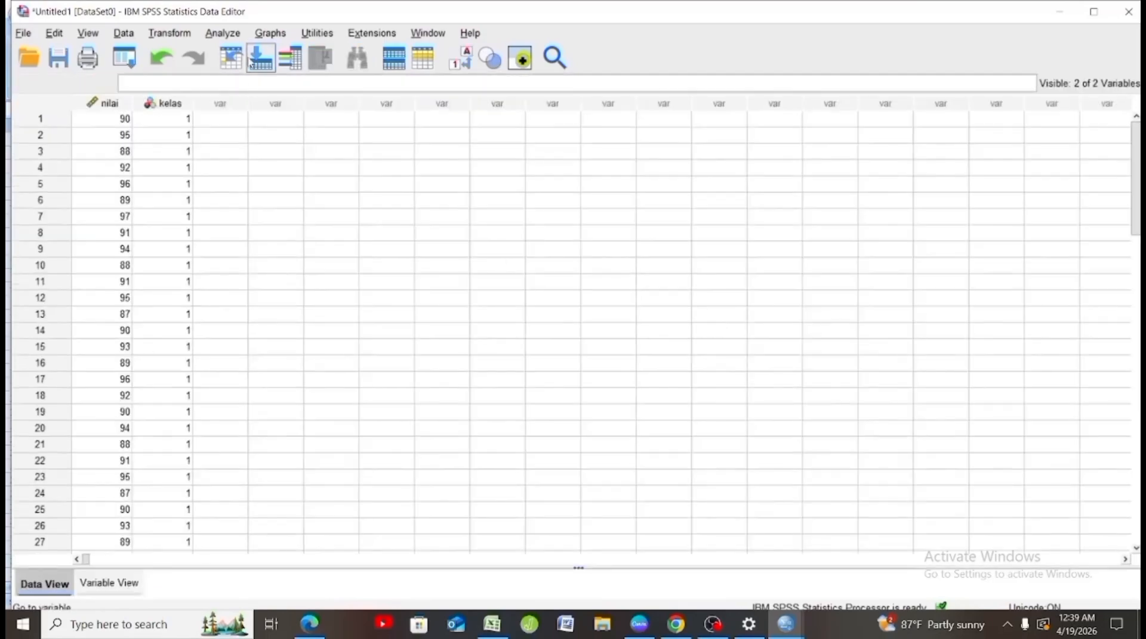
pyautogui.click(223, 33)
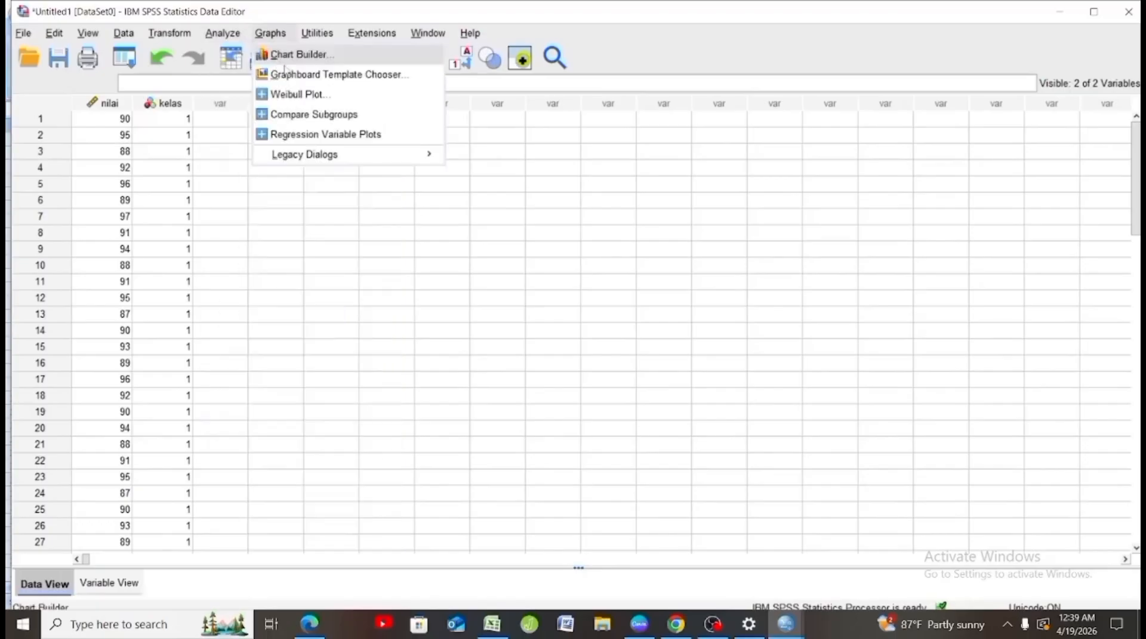
pyautogui.click(239, 35)
pyautogui.click(238, 35)
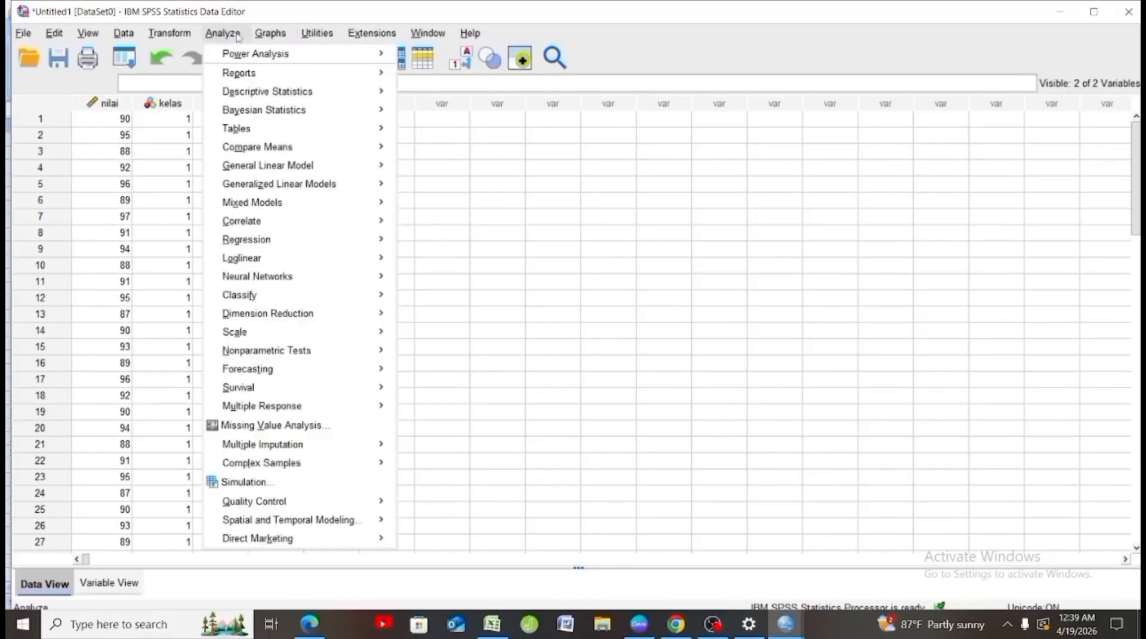
pyautogui.moveTo(239, 95)
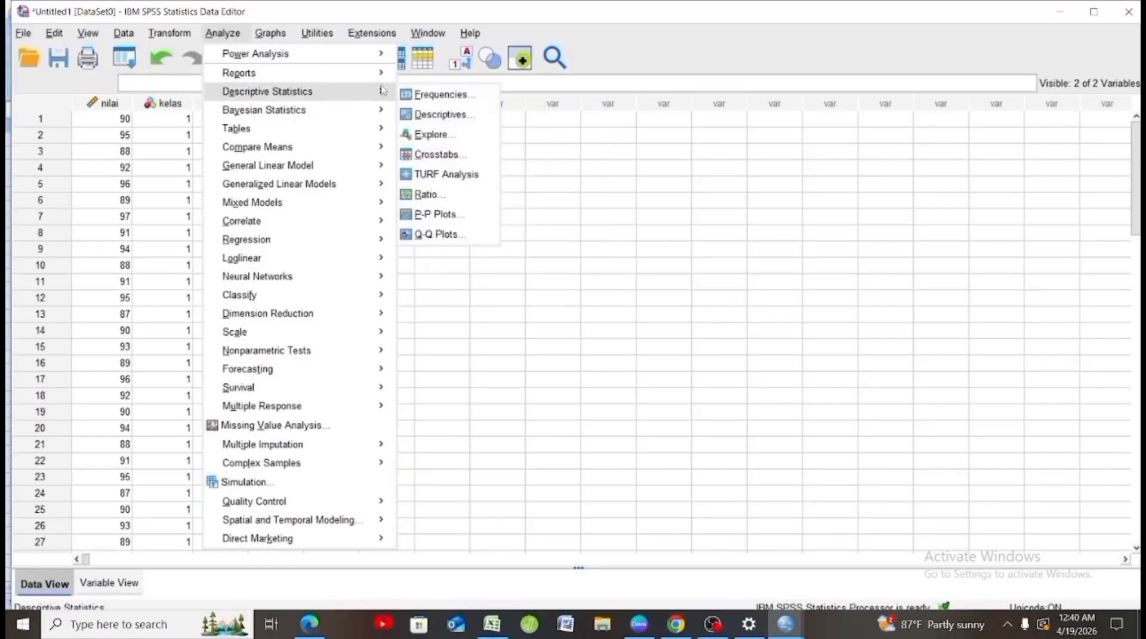
pyautogui.click(427, 134)
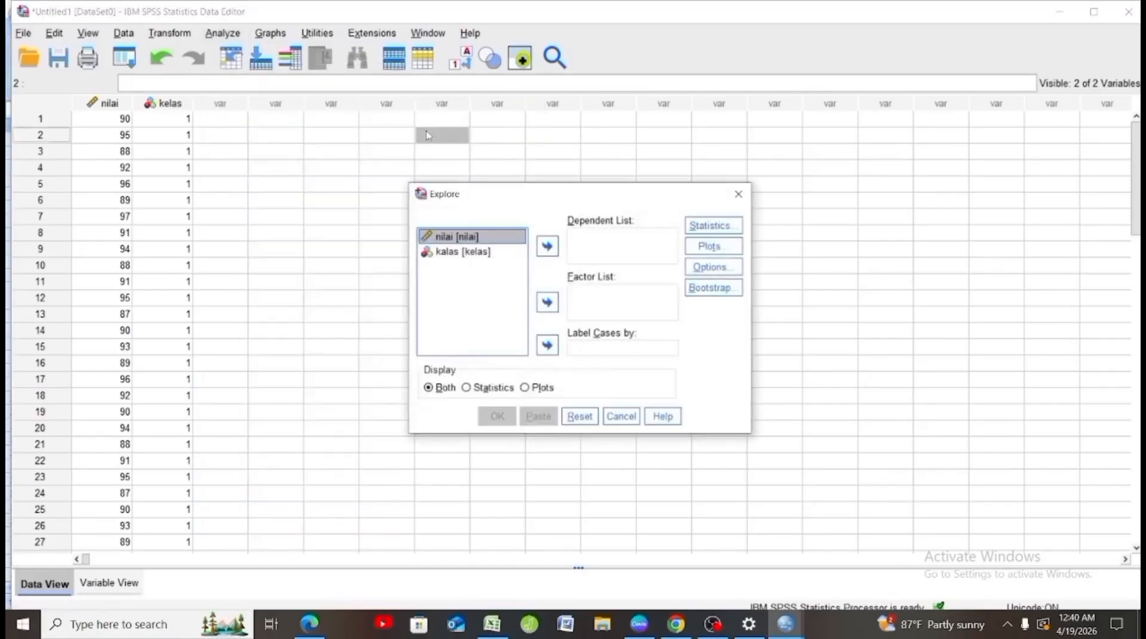
pyautogui.click(546, 252)
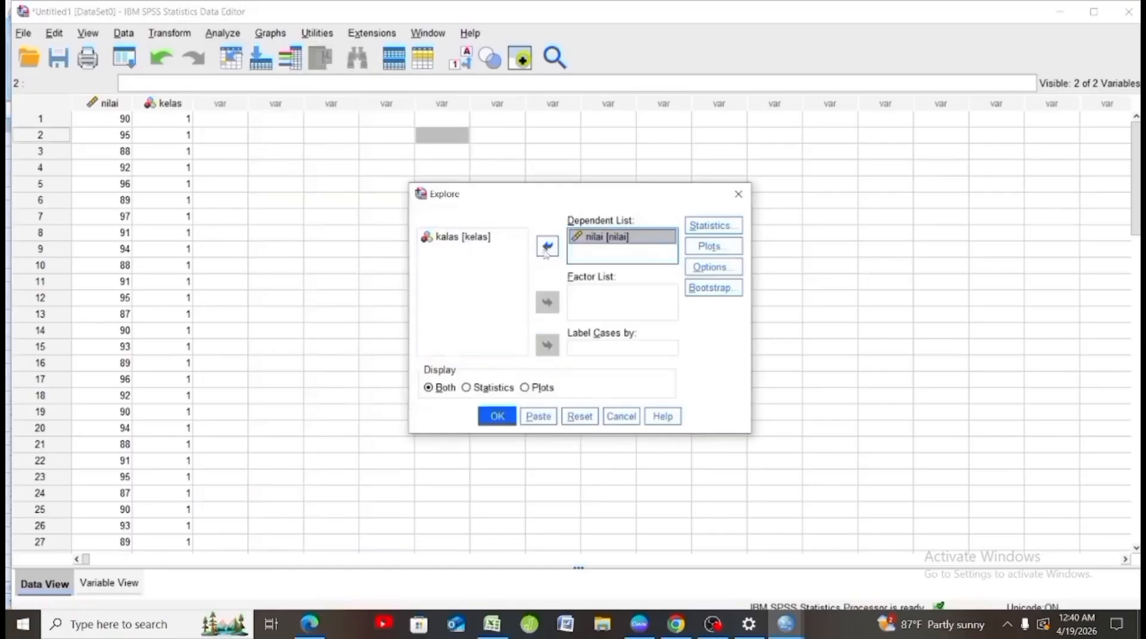
pyautogui.click(511, 239)
pyautogui.click(546, 303)
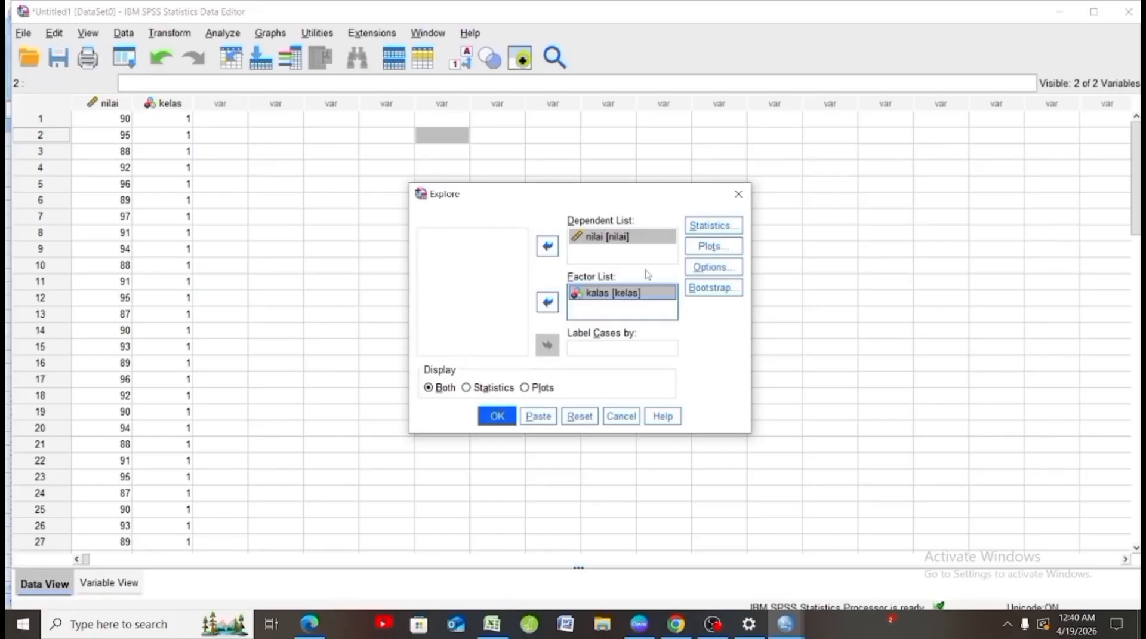
# - Request the Levene test with power estimation, run the Explore analysis and bring up the homogeneity of variance table
pyautogui.click(713, 246)
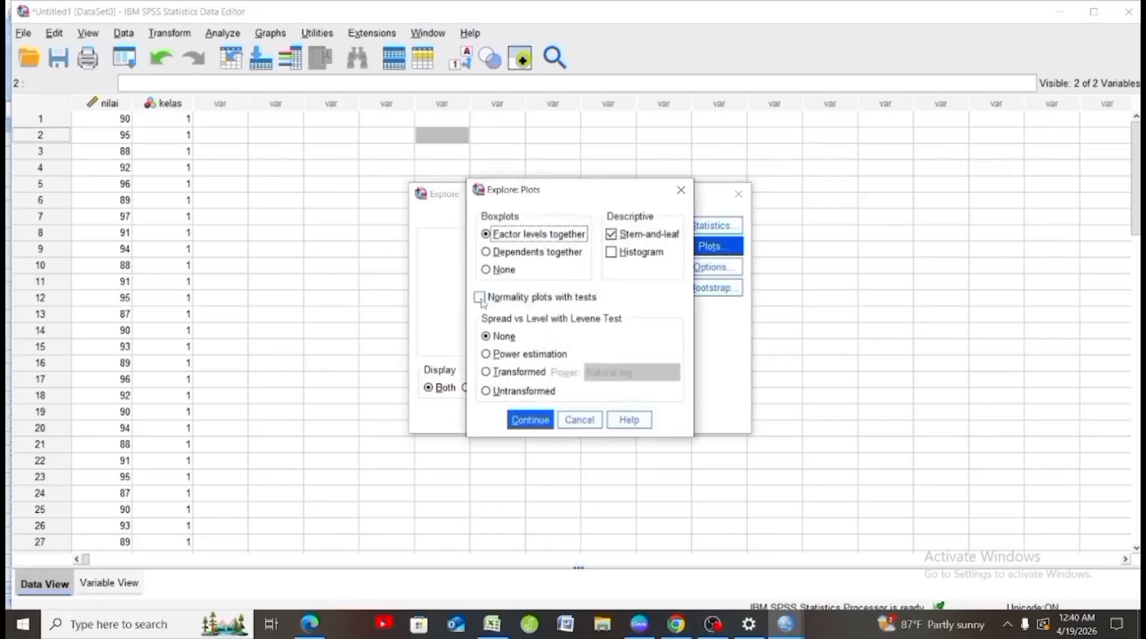
pyautogui.click(486, 354)
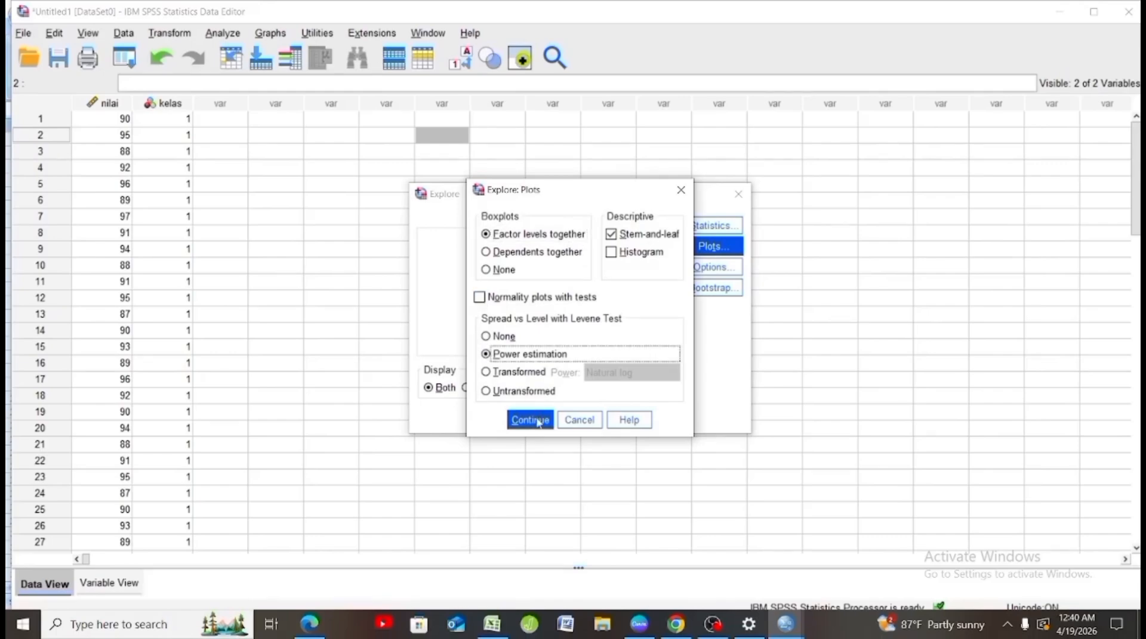
pyautogui.click(537, 412)
pyautogui.click(510, 414)
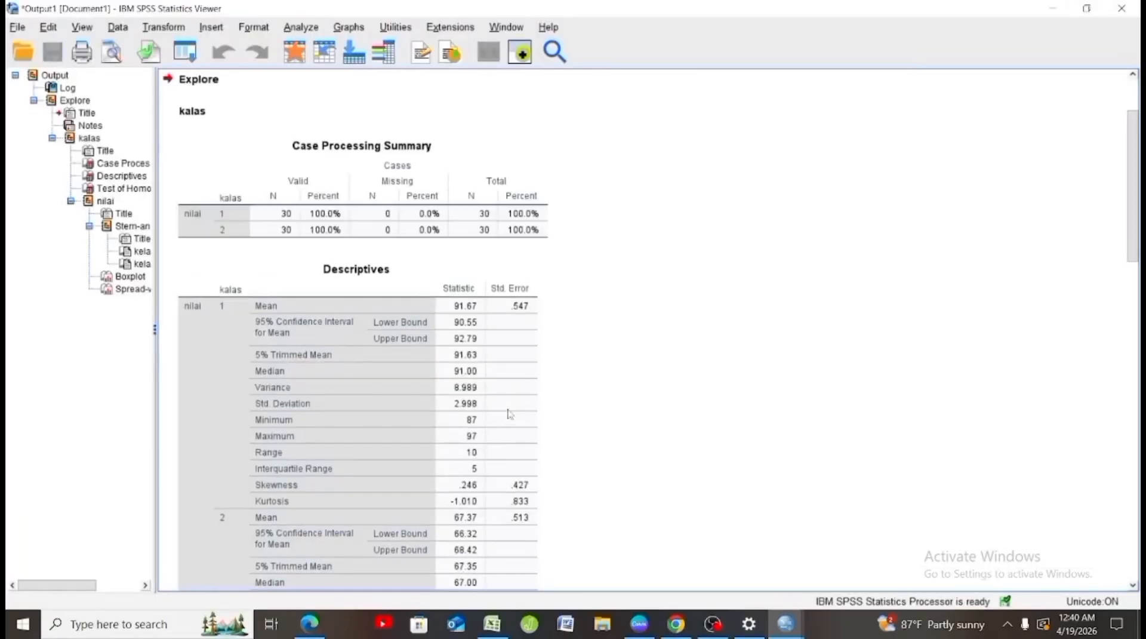
pyautogui.click(509, 413)
pyautogui.scroll(-10, 509, 414)
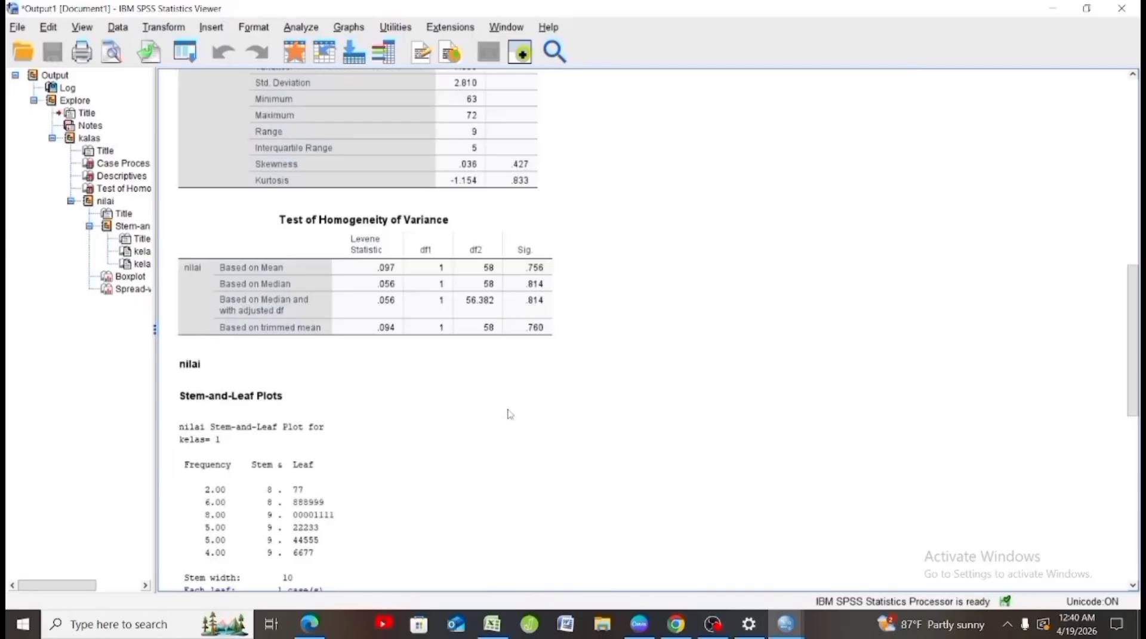
pyautogui.click(441, 335)
# - Set up a legacy nonparametric test for two independent samples with nilai as test variable and kelas as grouping variable
pyautogui.click(300, 27)
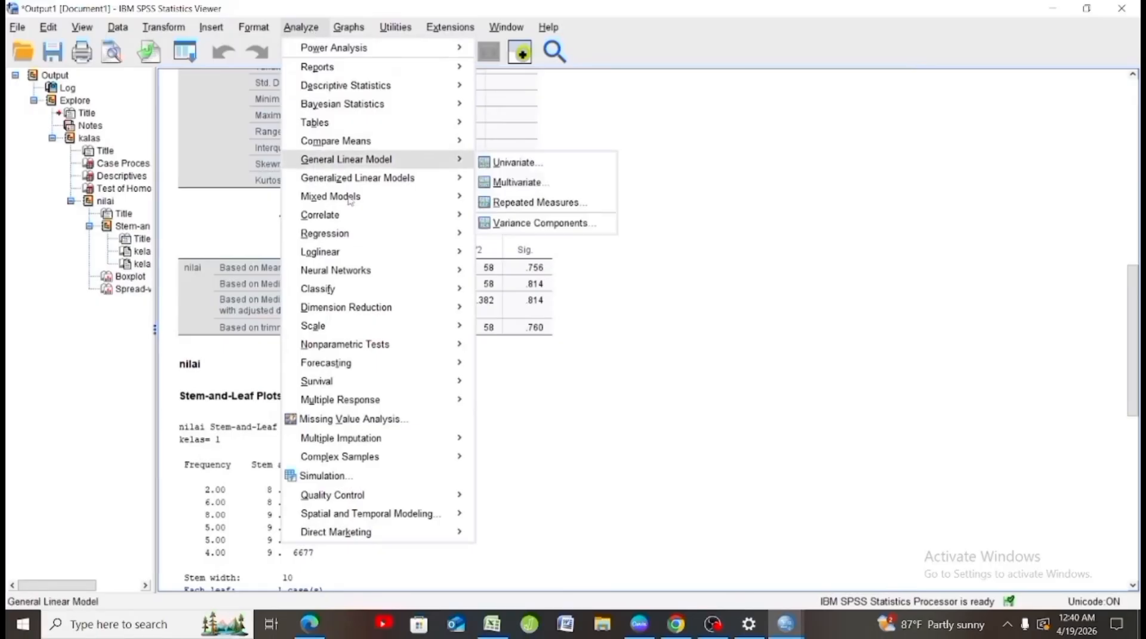
pyautogui.moveTo(445, 352)
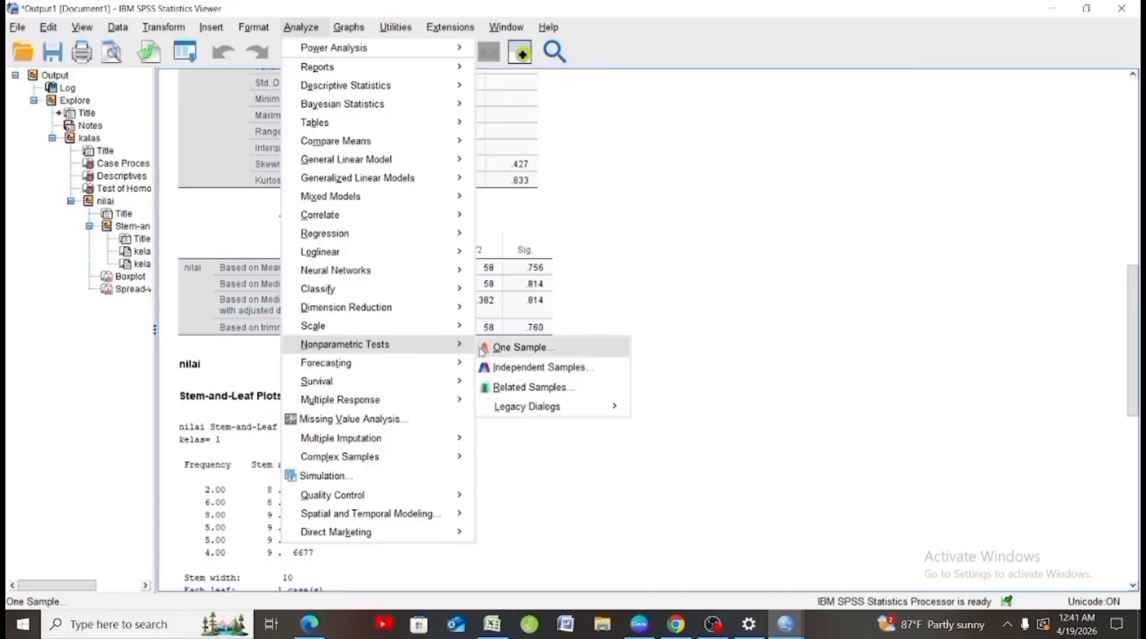
pyautogui.moveTo(537, 412)
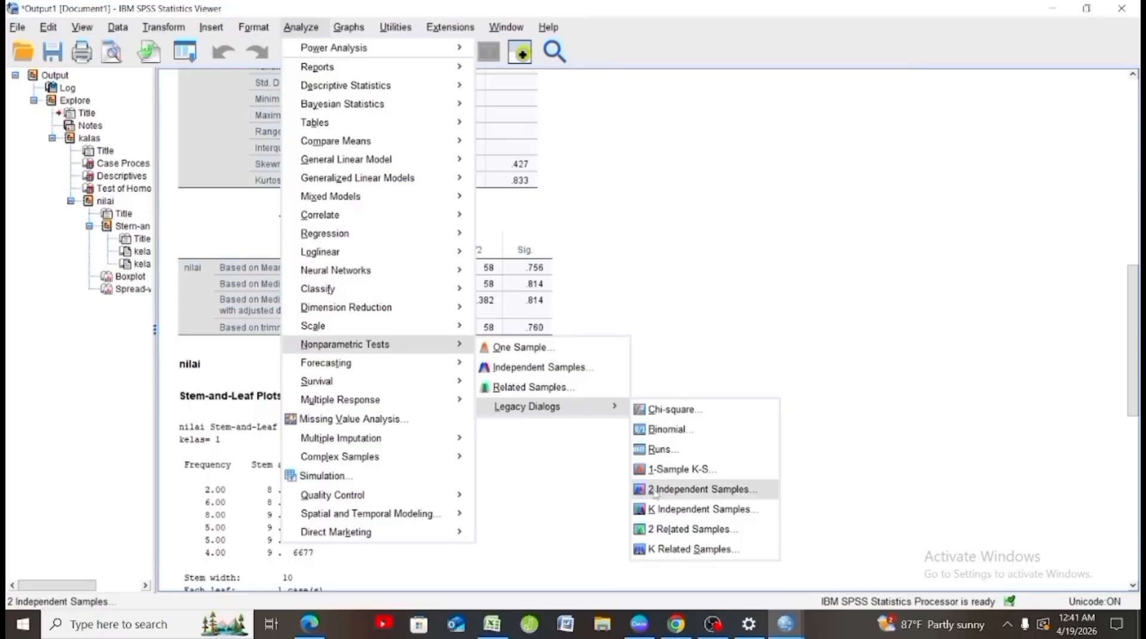
pyautogui.click(655, 491)
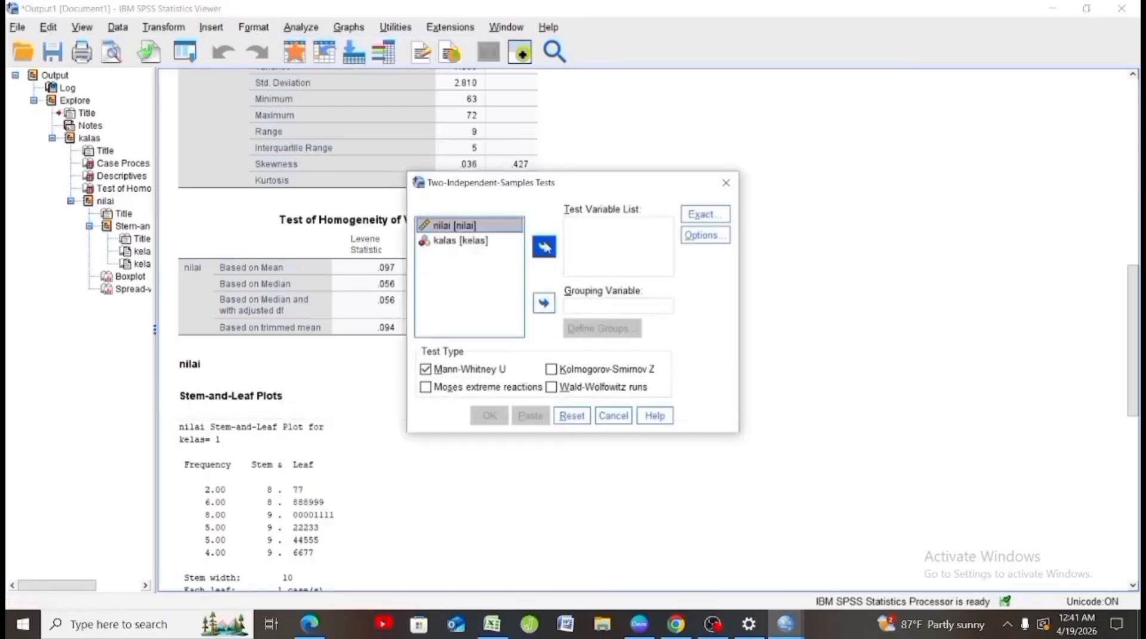
pyautogui.doubleClick(491, 226)
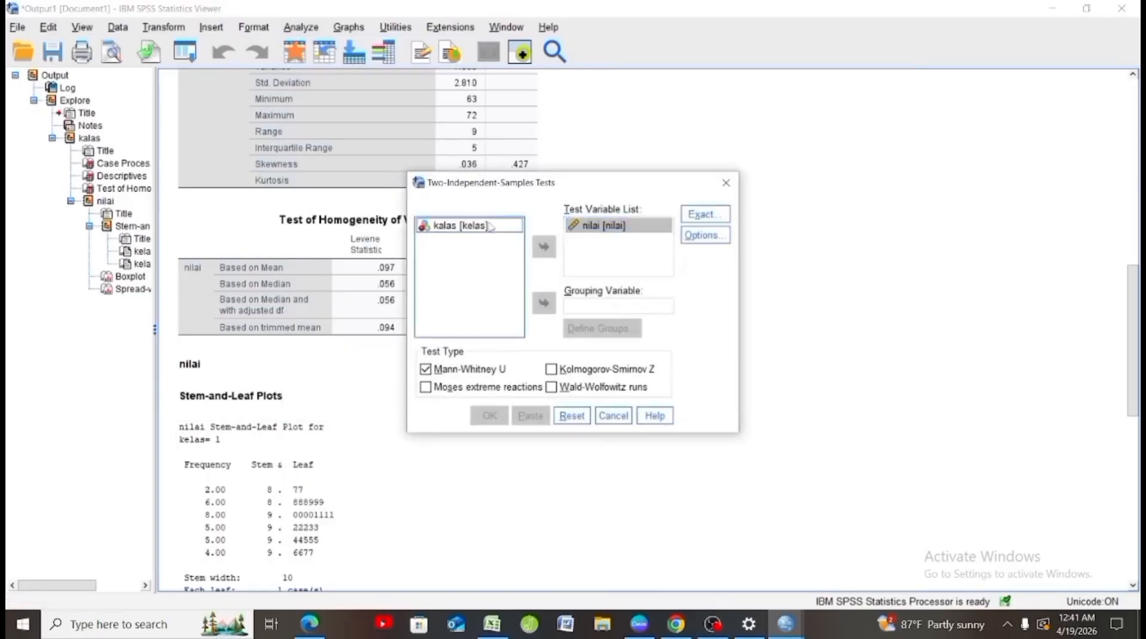
pyautogui.click(491, 227)
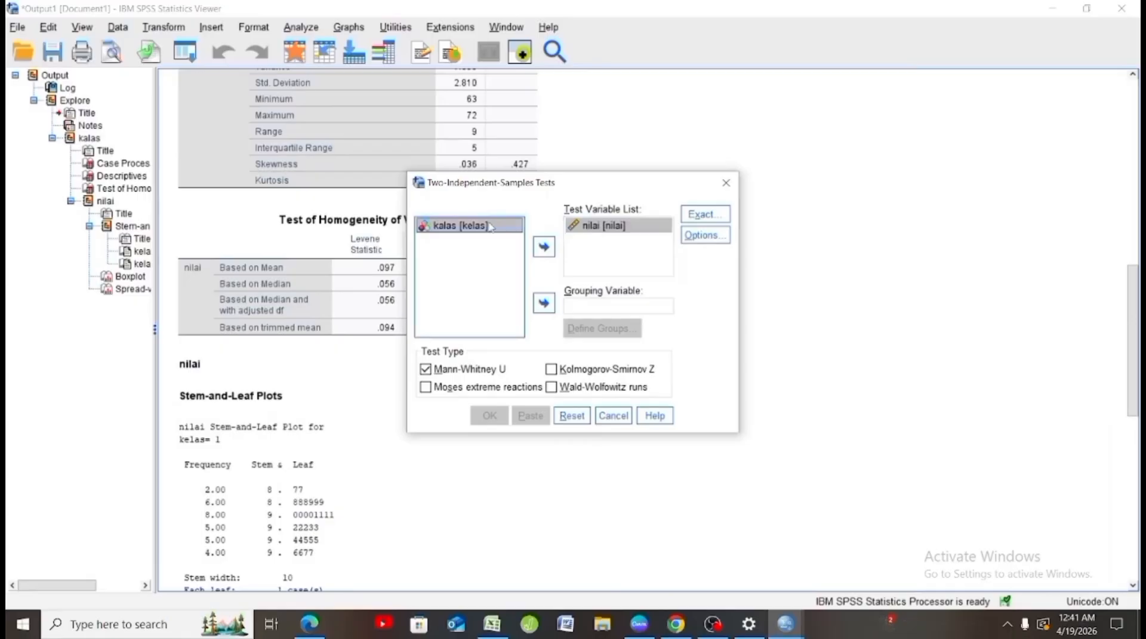
pyautogui.click(544, 303)
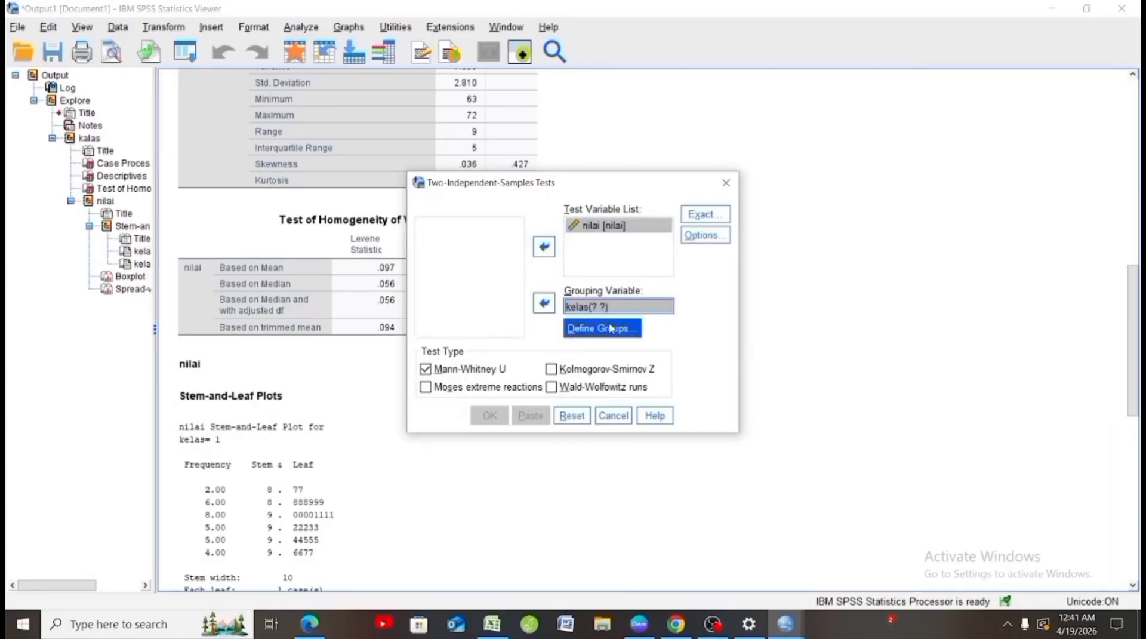
# - Define the groups as 1 and 2, run the Mann-Whitney U test and bring up its ranks and test statistics
pyautogui.click(629, 334)
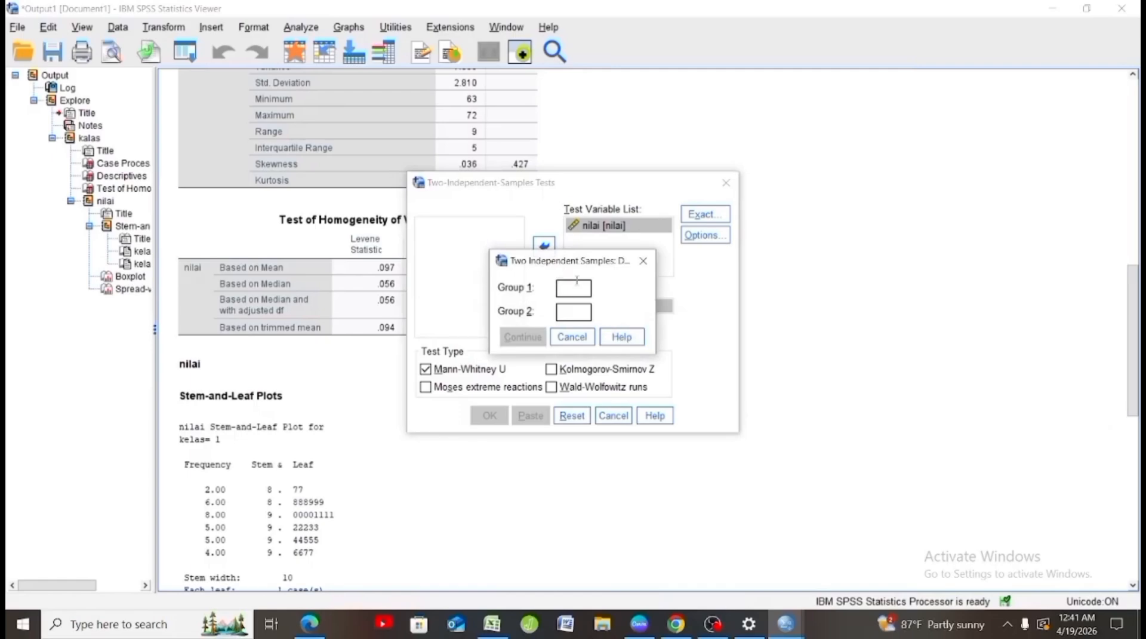
pyautogui.write('1')
pyautogui.click(579, 317)
pyautogui.write('2')
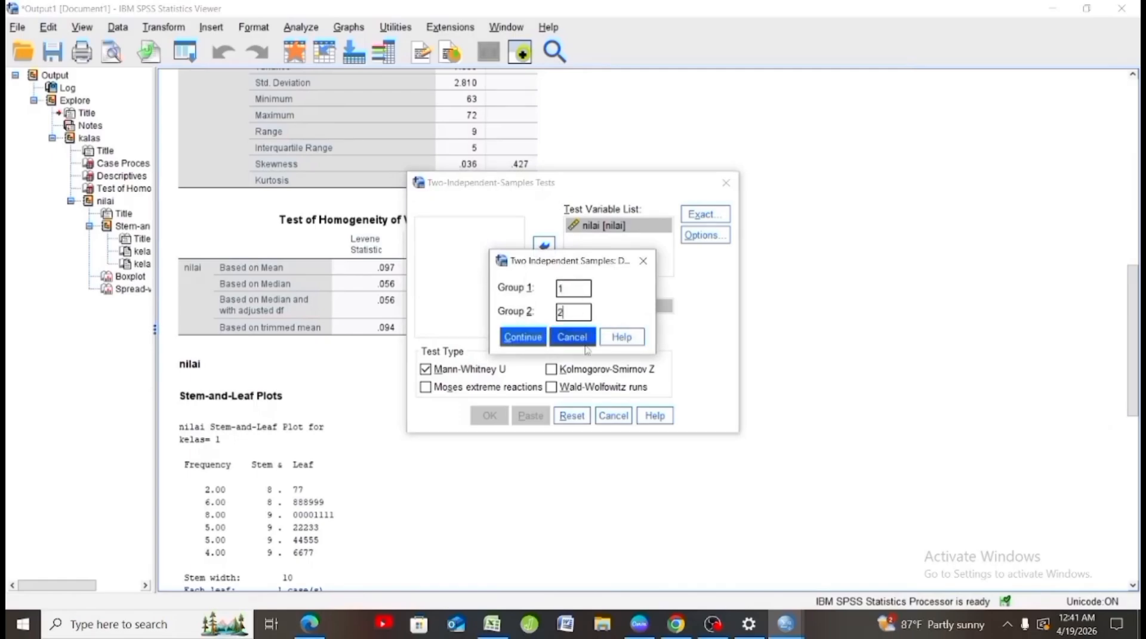
pyautogui.click(537, 337)
pyautogui.click(490, 415)
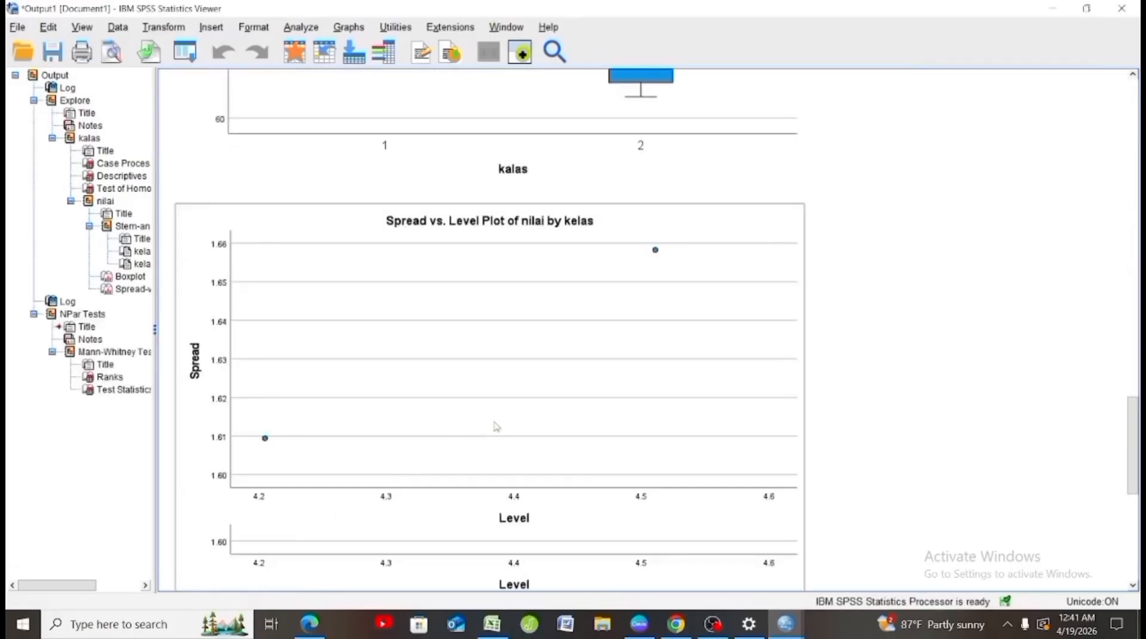
pyautogui.scroll(12, 494, 427)
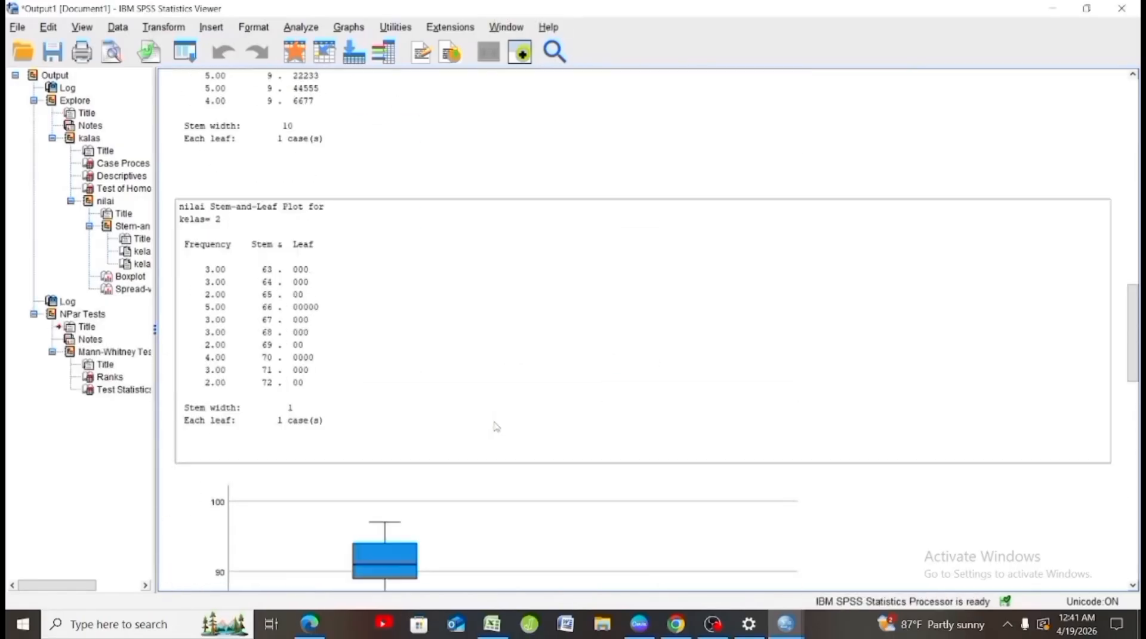
pyautogui.scroll(-10, 497, 426)
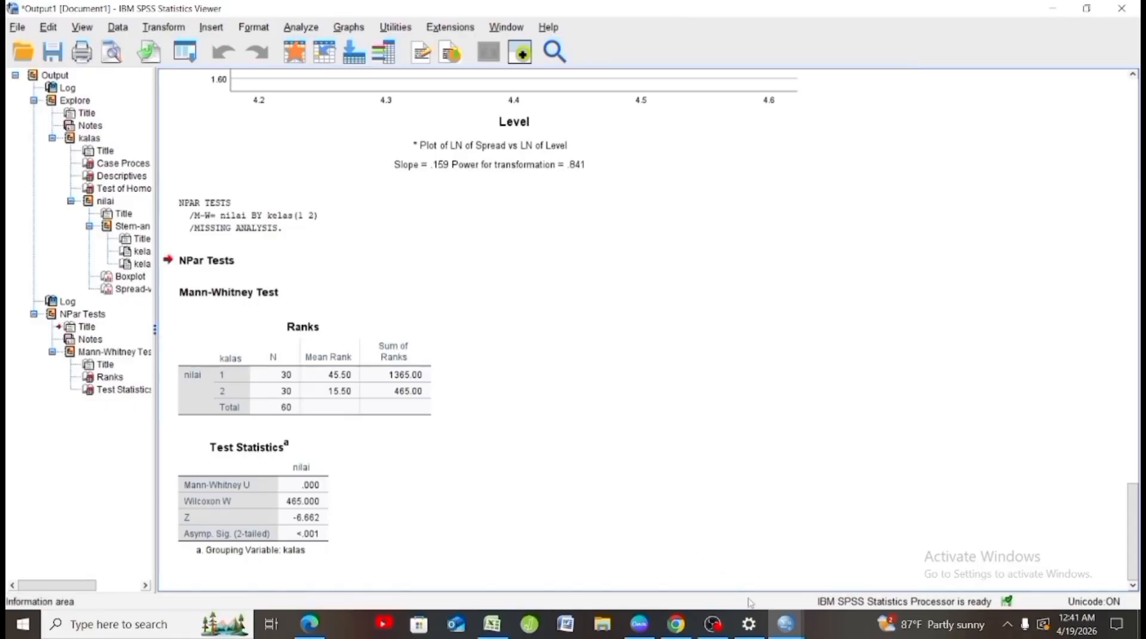
# - Return to the four-variable dataset and set up a legacy two-related-samples test pairing pretesekperimen with postesekperimen
pyautogui.moveTo(781, 625)
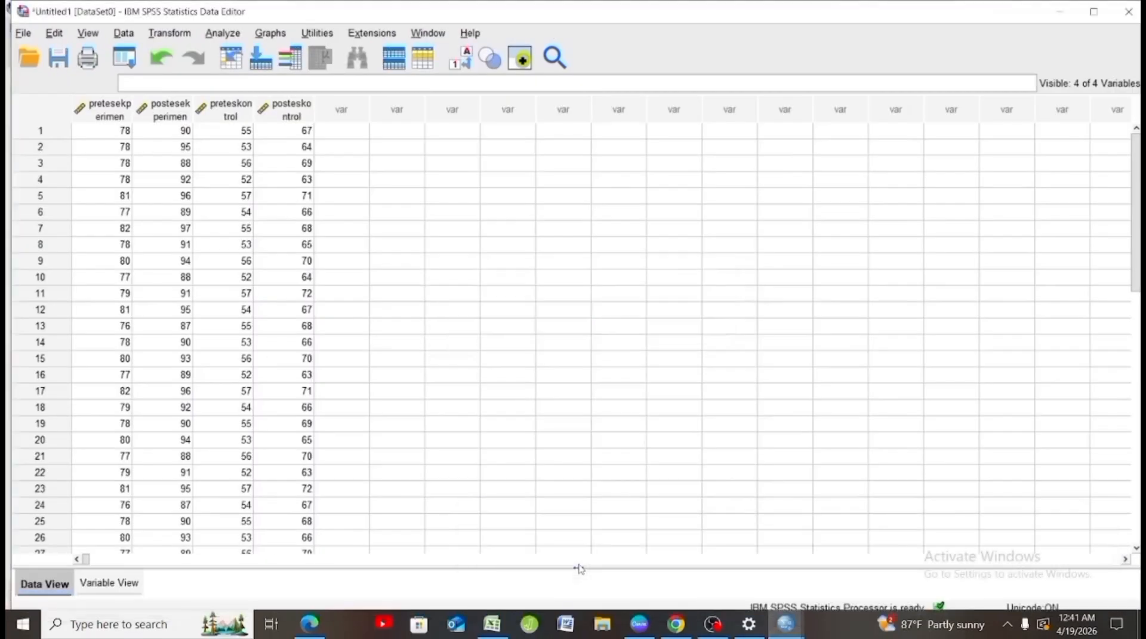
pyautogui.click(582, 570)
pyautogui.click(233, 34)
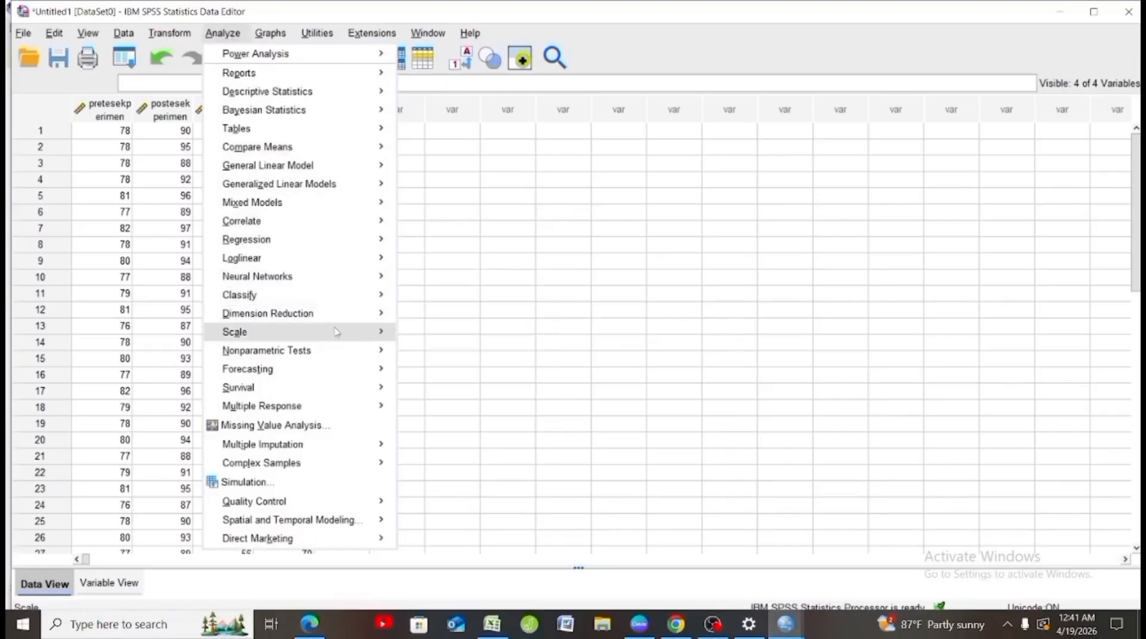
pyautogui.moveTo(368, 352)
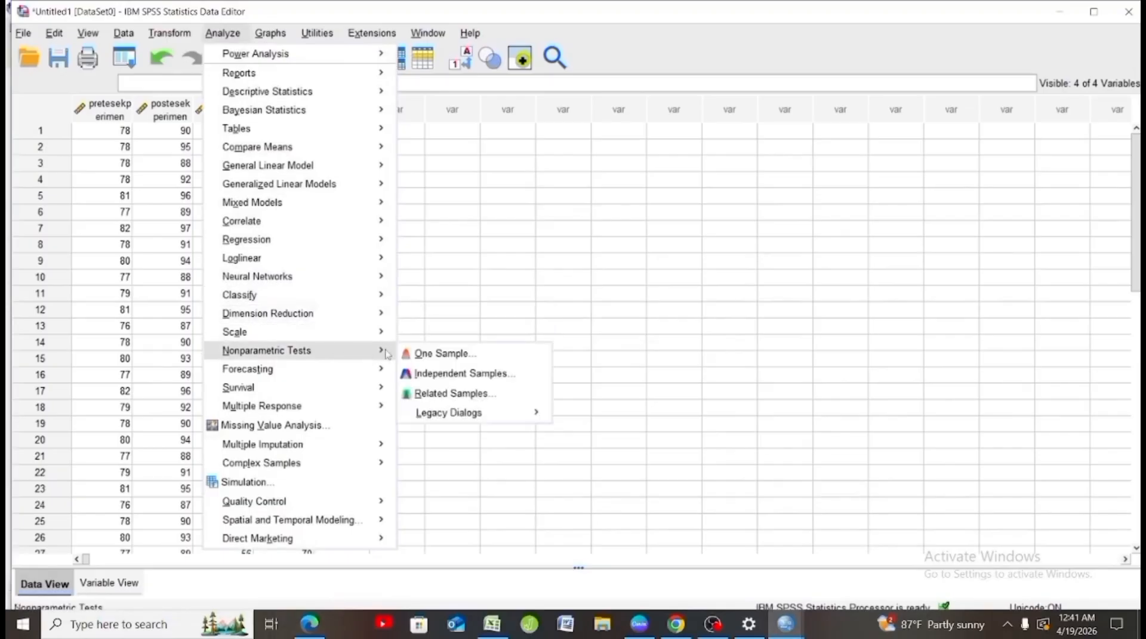
pyautogui.moveTo(436, 414)
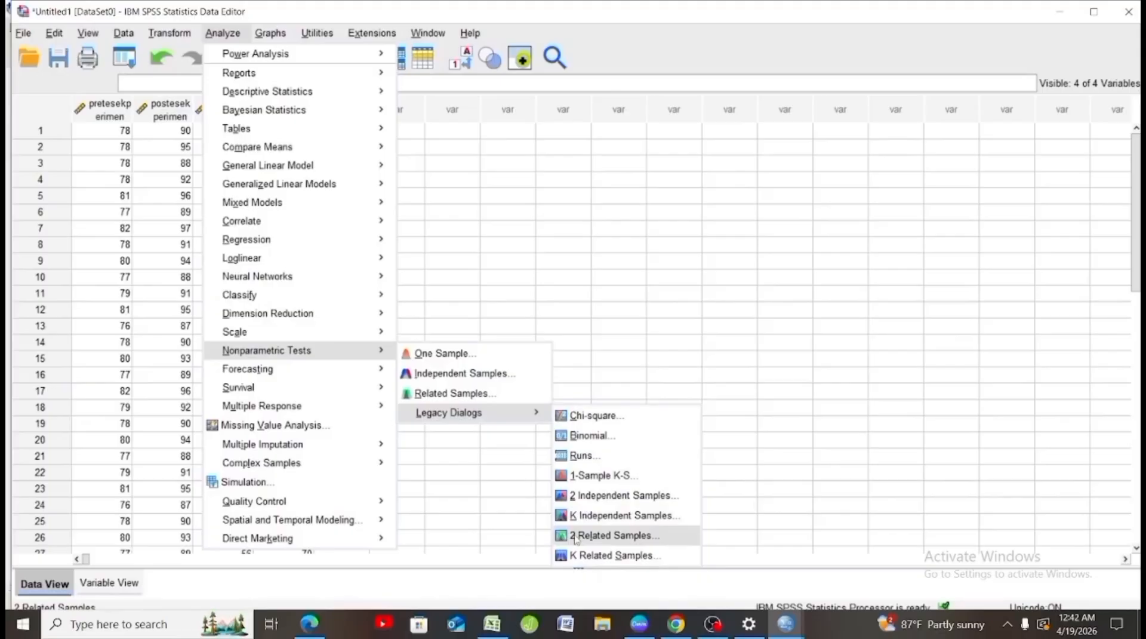
pyautogui.click(614, 535)
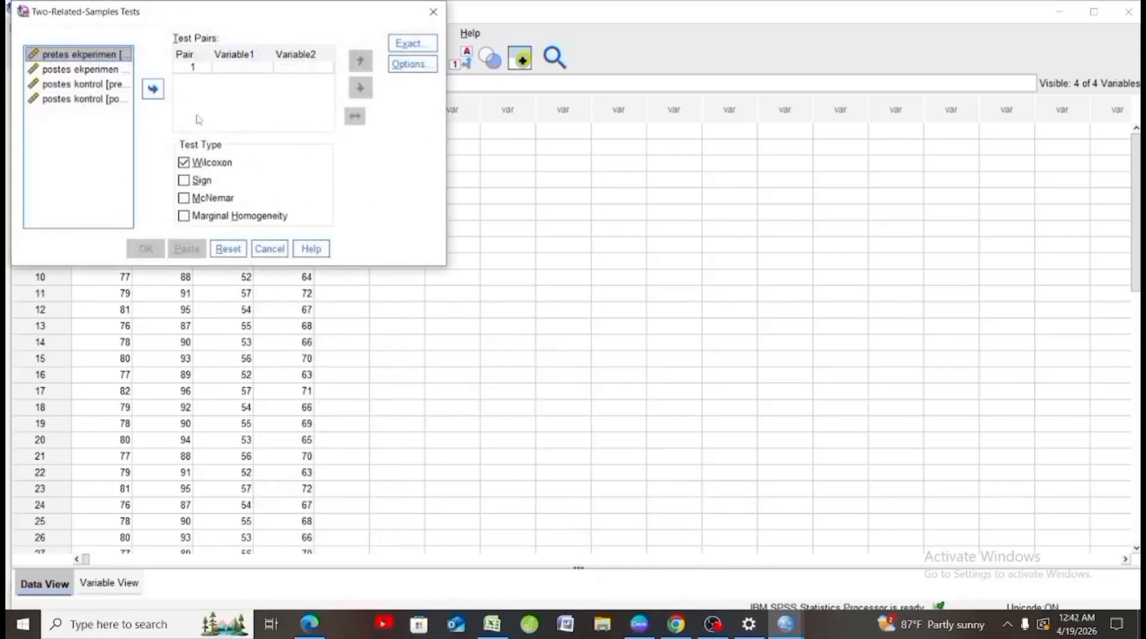
pyautogui.click(153, 89)
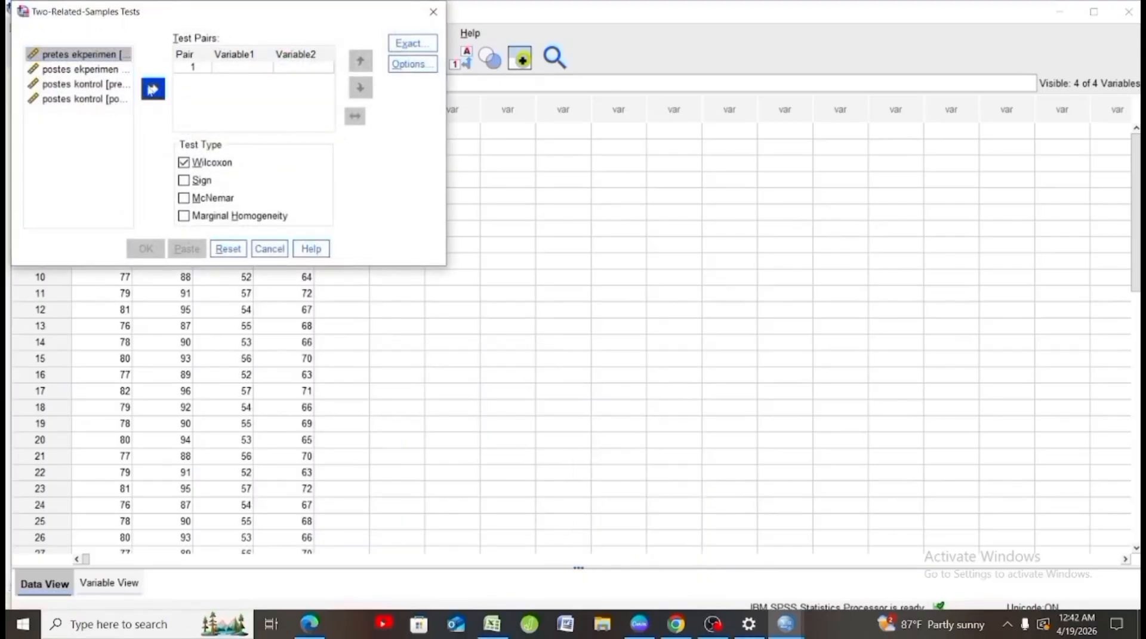
pyautogui.click(113, 71)
pyautogui.click(153, 88)
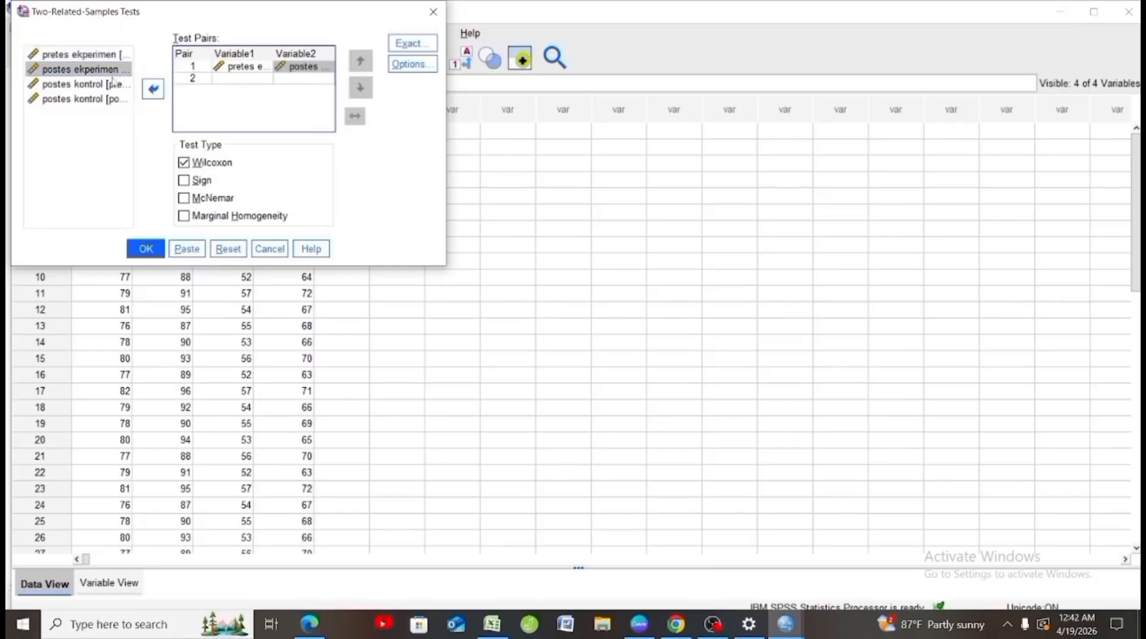
# - Add preteskontrol and posteskontrol as the second test pair and run the Wilcoxon test
pyautogui.click(127, 85)
pyautogui.click(153, 88)
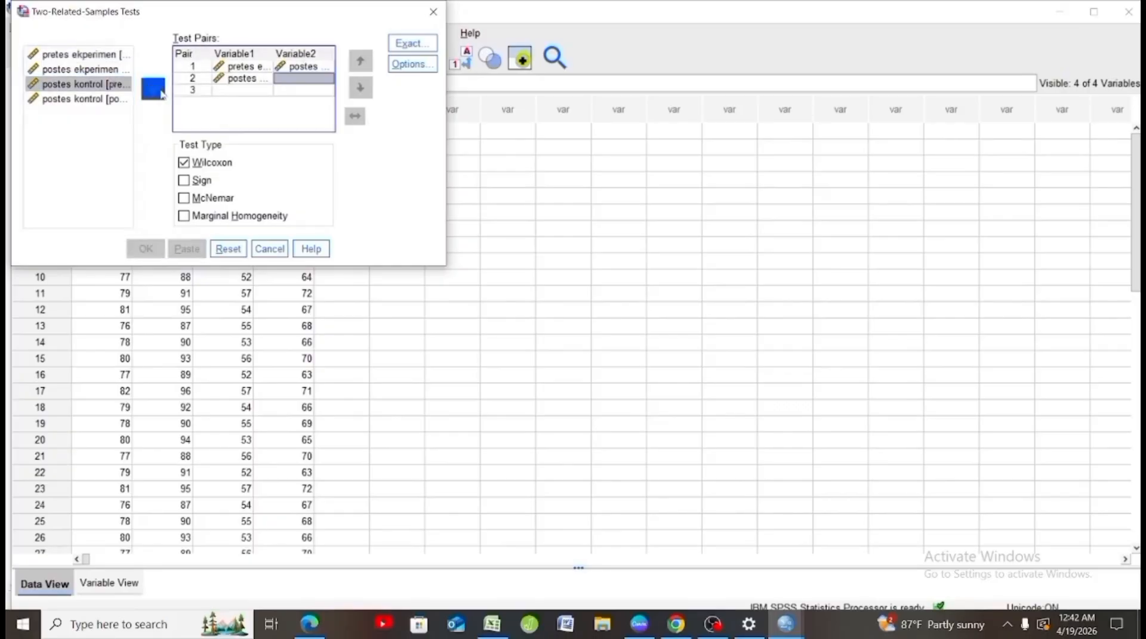
pyautogui.click(113, 99)
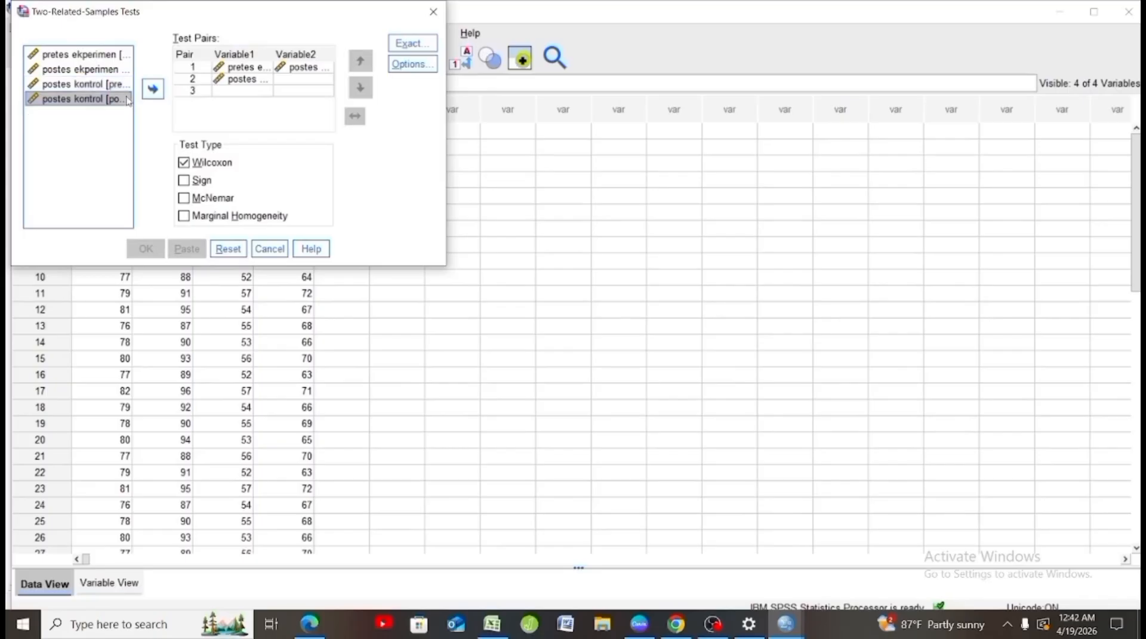
pyautogui.click(151, 97)
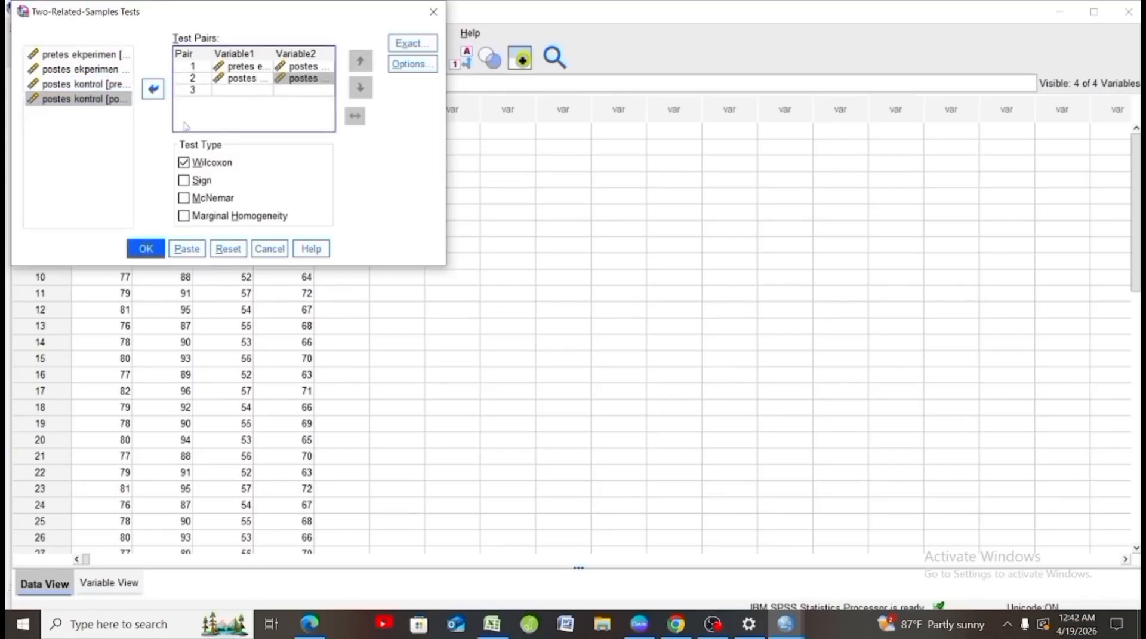
pyautogui.click(154, 250)
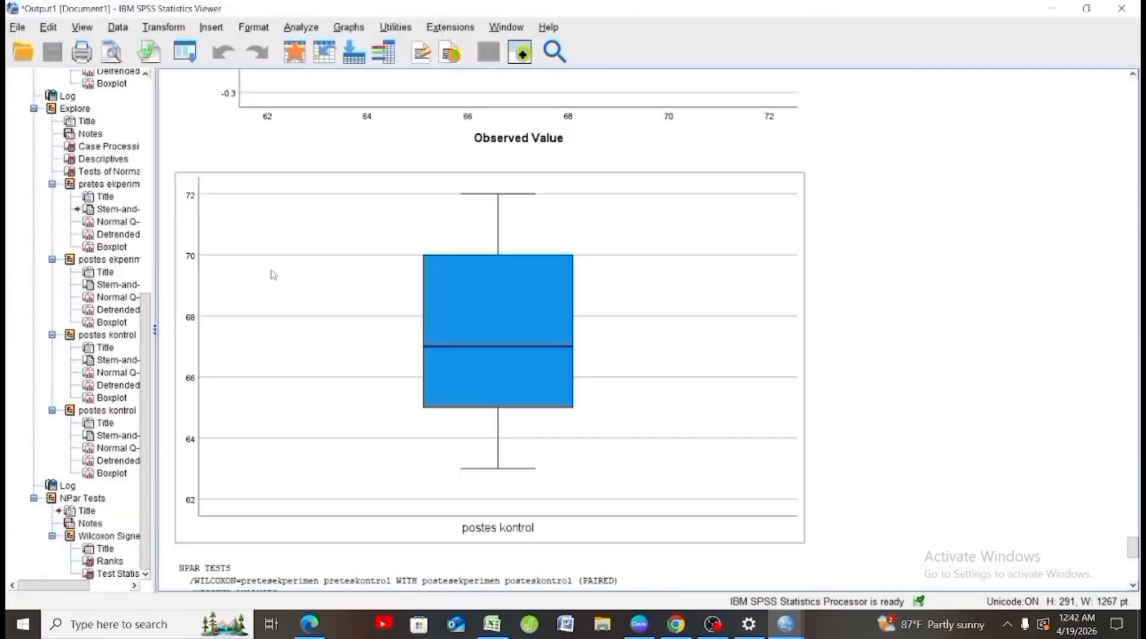